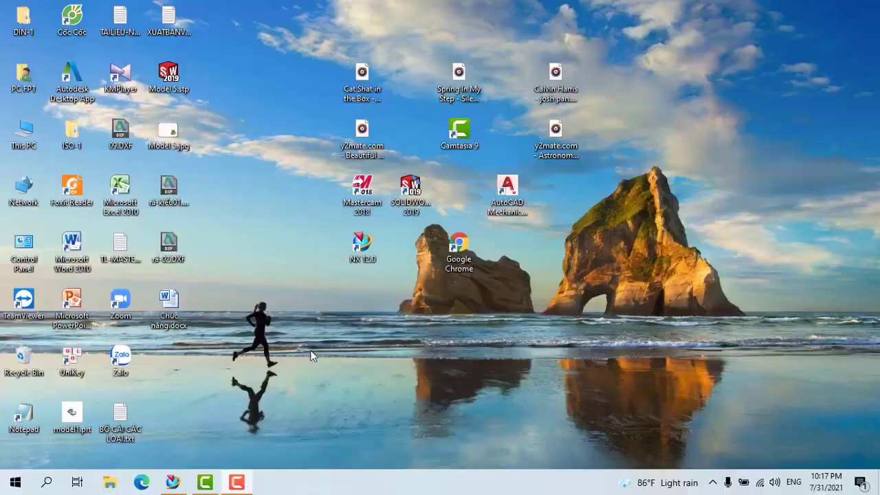
Bring the NX 12 window with the exploded vise assembly forward and orbit the model
left_click(247, 483)
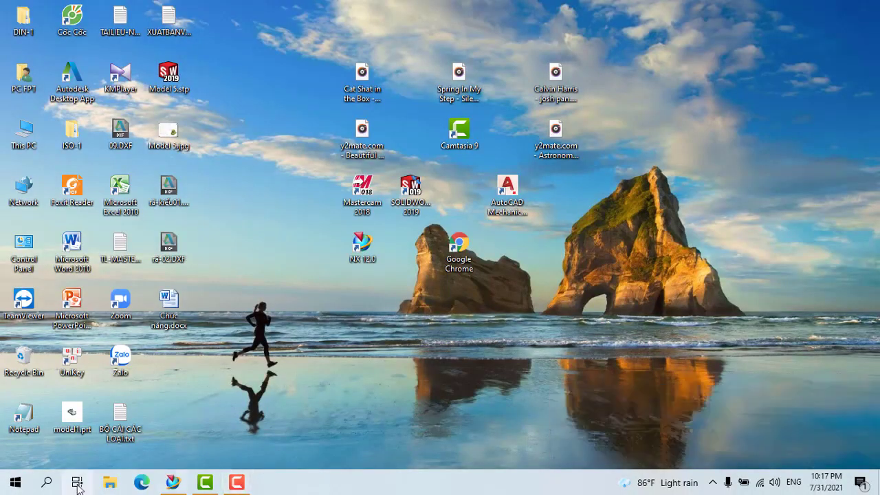
left_click(173, 483)
scroll(392, 335, "down", 2)
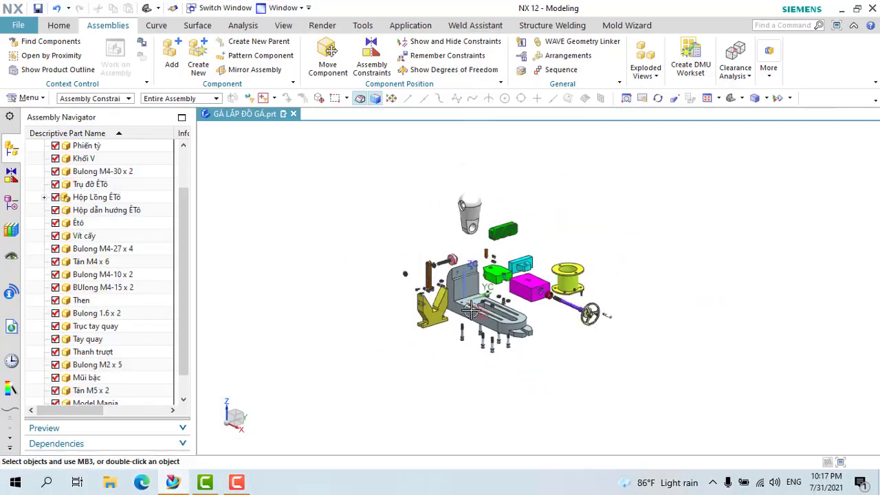
scroll(419, 334, "up", 1)
scroll(441, 333, "up", 1)
scroll(456, 331, "down", 1)
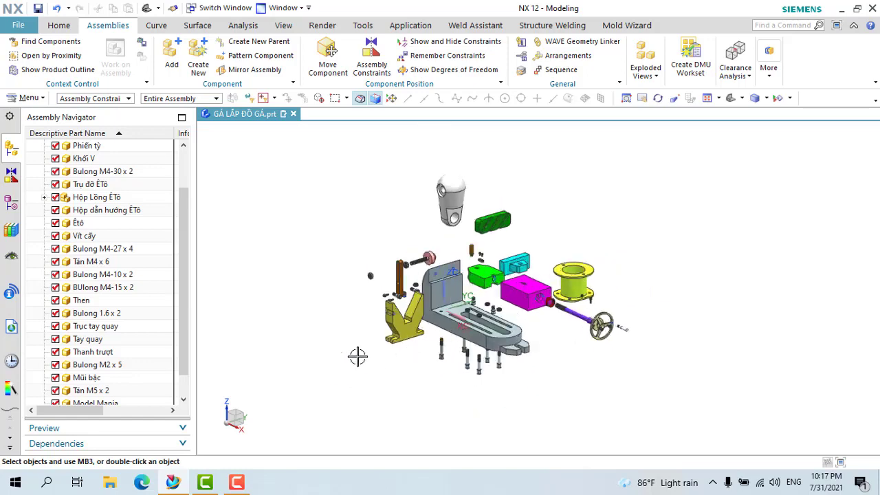
mouse_move(358, 352)
middle_mouse_down()
mouse_move(368, 347)
mouse_move(360, 321)
mouse_move(375, 326)
mouse_move(436, 303)
middle_mouse_up()
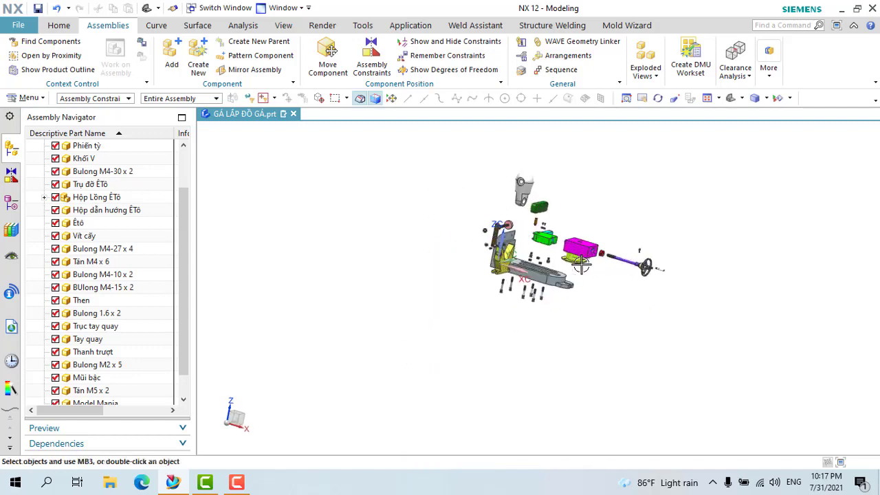
Reorient the exploded assembly to the standard trimetric view
left_click(731, 98)
scroll(727, 249, "up", 2)
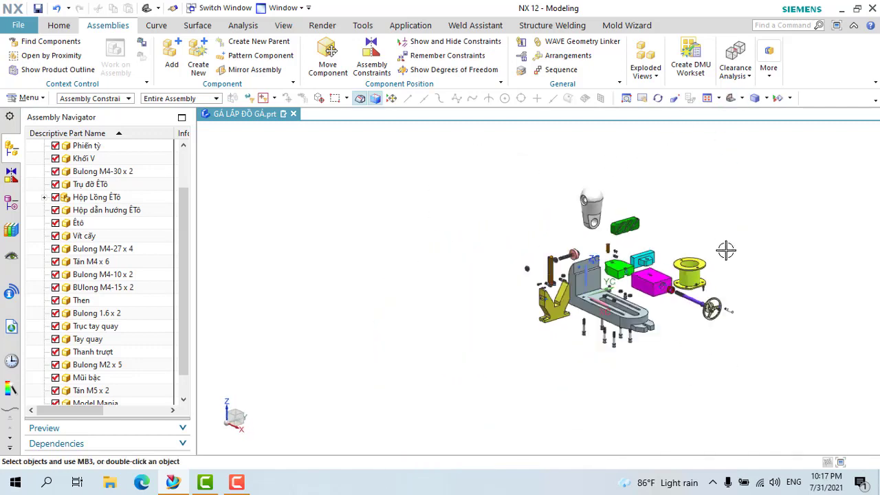
scroll(753, 271, "down", 2)
scroll(752, 271, "up", 2)
scroll(753, 271, "down", 1)
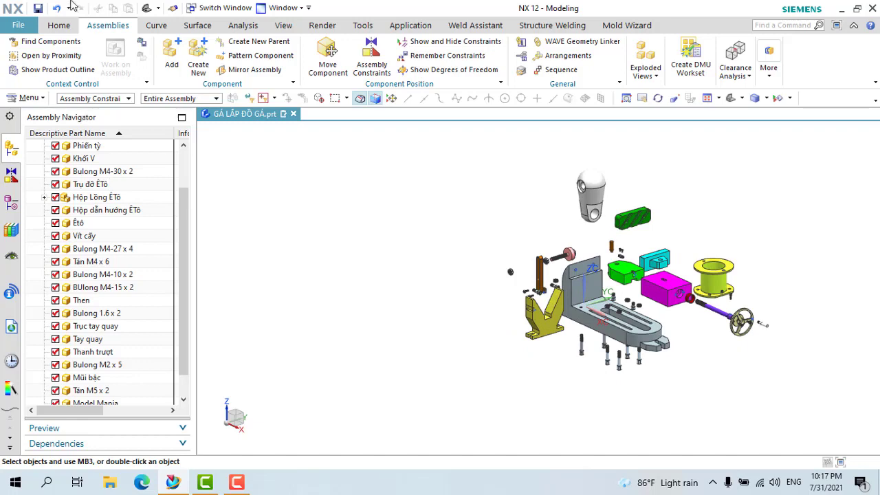
Keep the 'phân rã' explosion as the active exploded view
left_click(646, 74)
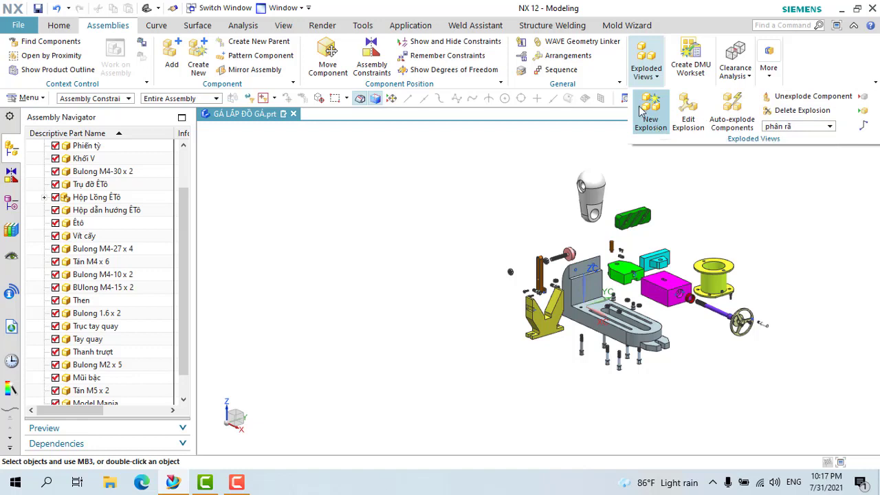
left_click(791, 126)
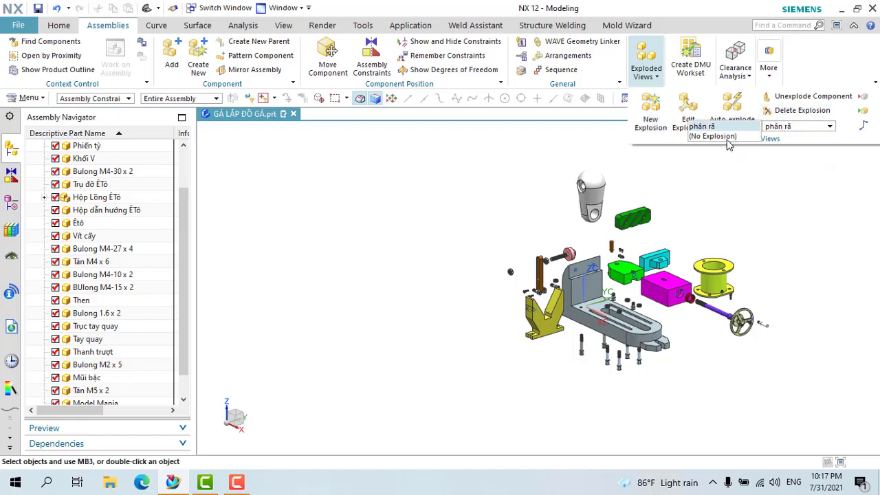
left_click(702, 128)
middle_click_drag(657, 215, 645, 193, "shift")
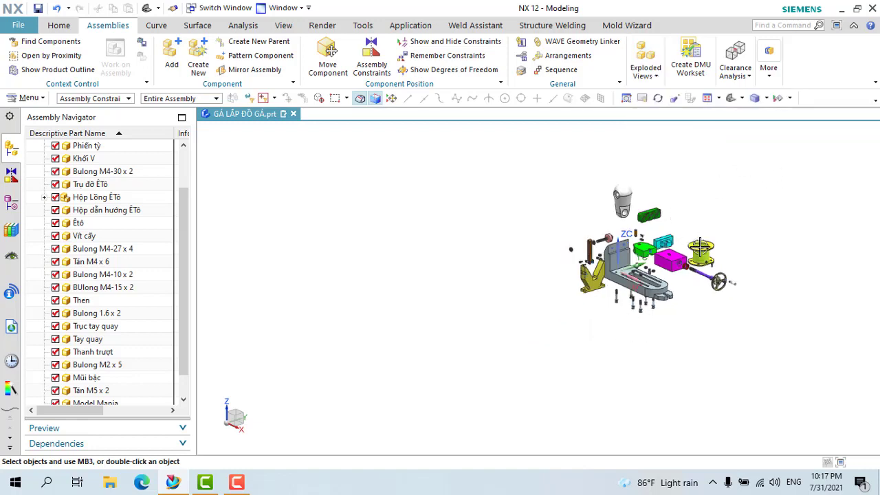
Edit the current explosion and select the yellow support Trụ đỡ ÊTô
left_click(645, 69)
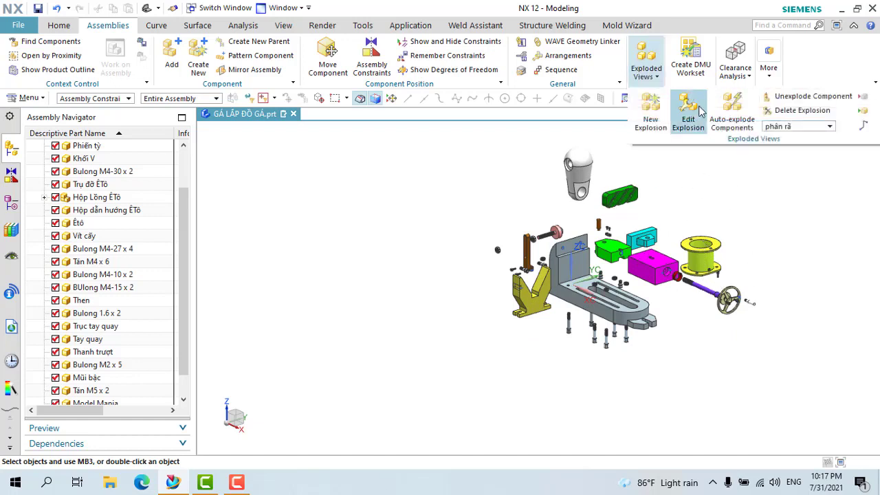
left_click(688, 113)
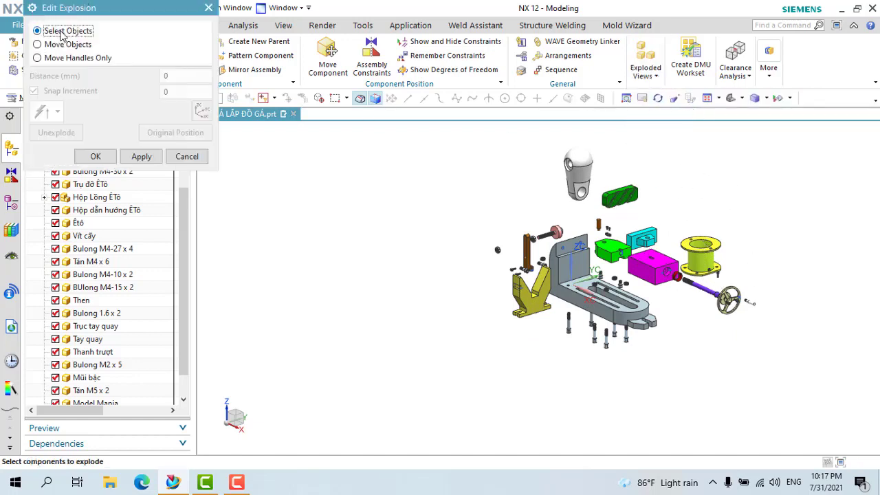
scroll(501, 227, "down", 1)
scroll(587, 255, "up", 2)
scroll(660, 268, "up", 2)
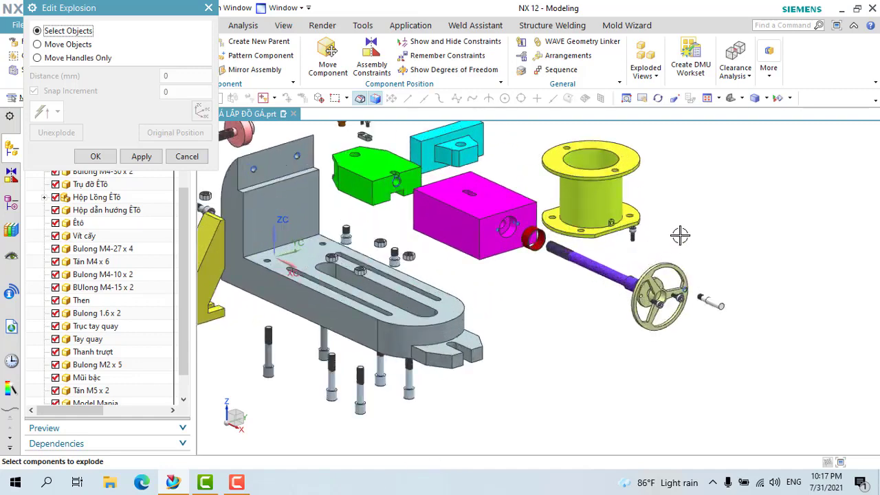
scroll(635, 211, "down", 1)
scroll(634, 211, "up", 1)
left_click(625, 224)
scroll(658, 131, "down", 1)
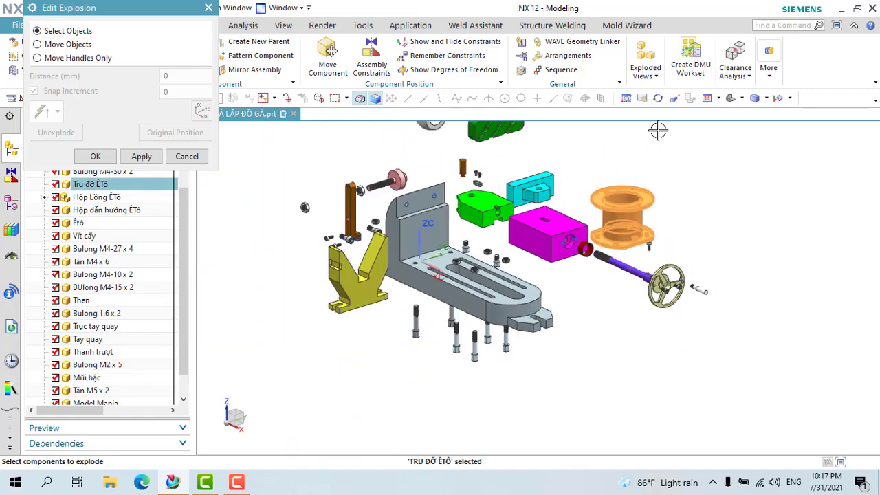
Move Trụ đỡ ÊTô further out along the X axis and confirm the edit
left_click(77, 46)
scroll(489, 184, "down", 2)
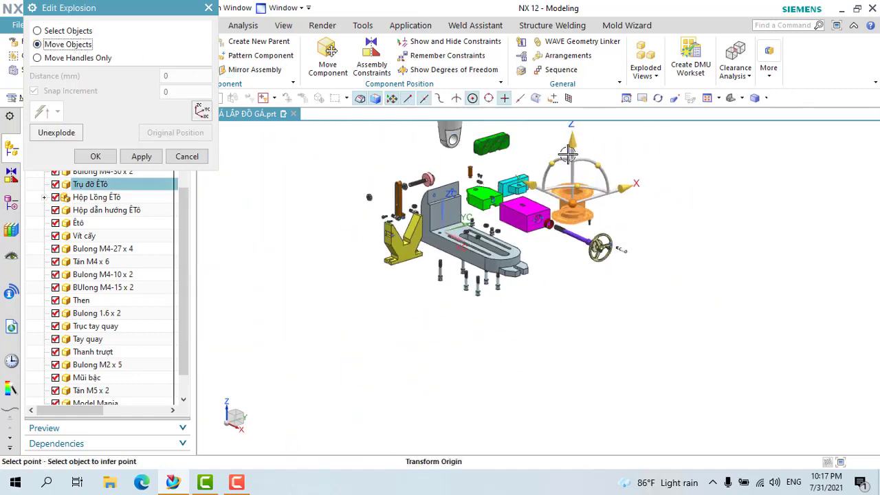
left_click_drag(643, 180, 681, 179)
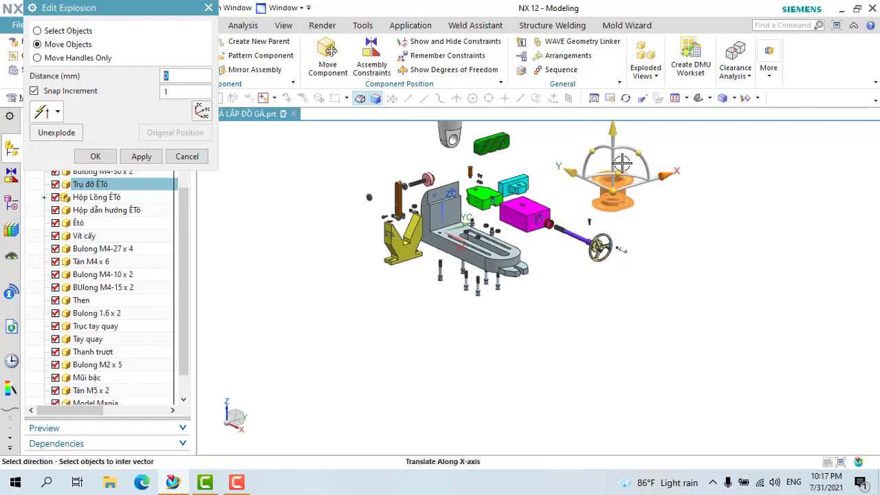
scroll(605, 192, "up", 1)
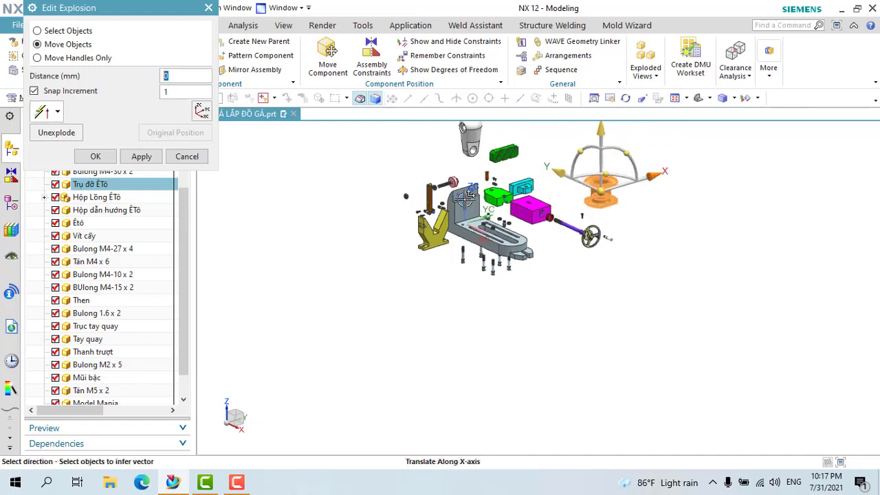
scroll(585, 202, "up", 2)
scroll(571, 211, "up", 2)
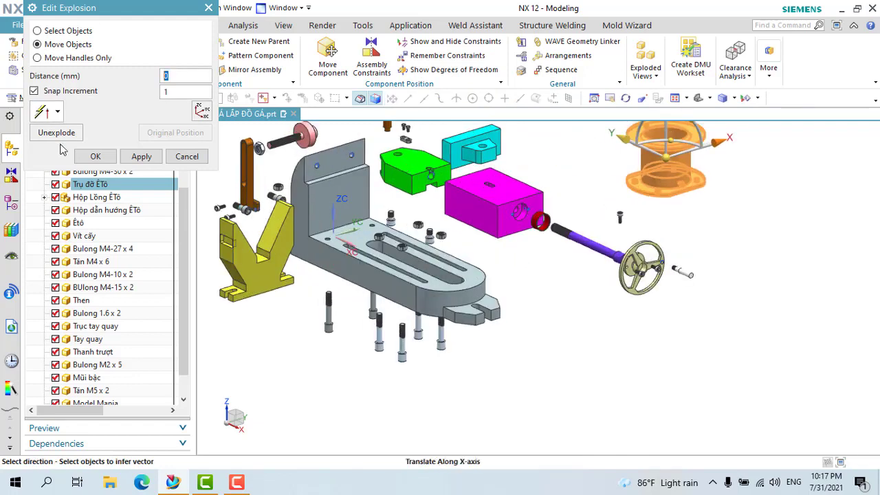
left_click(96, 156)
scroll(421, 231, "down", 3)
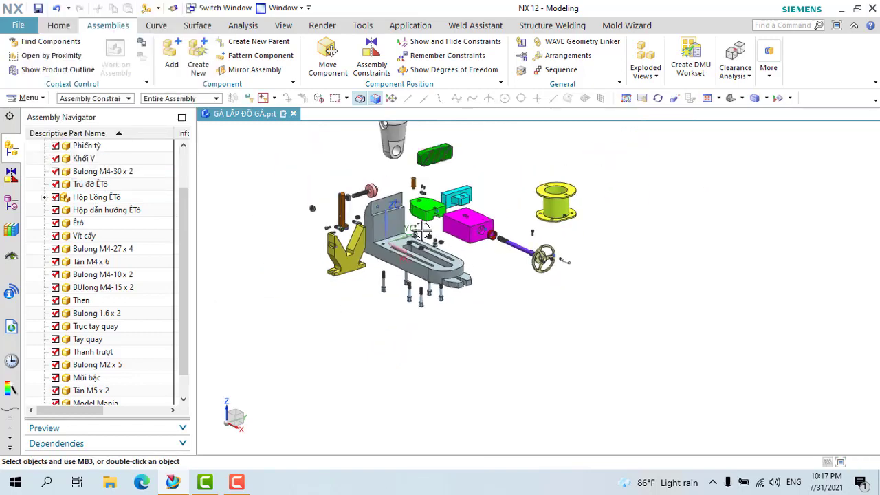
scroll(421, 231, "down", 2)
scroll(359, 178, "up", 2)
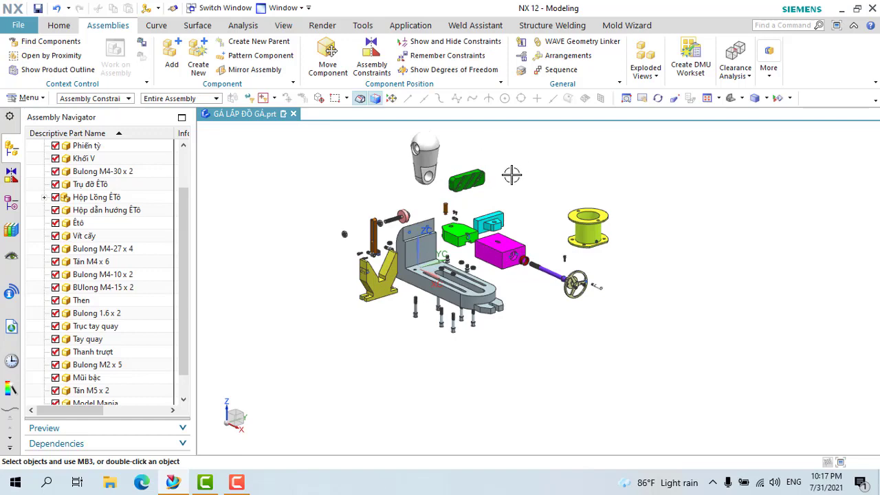
scroll(512, 173, "down", 2)
scroll(431, 180, "up", 3)
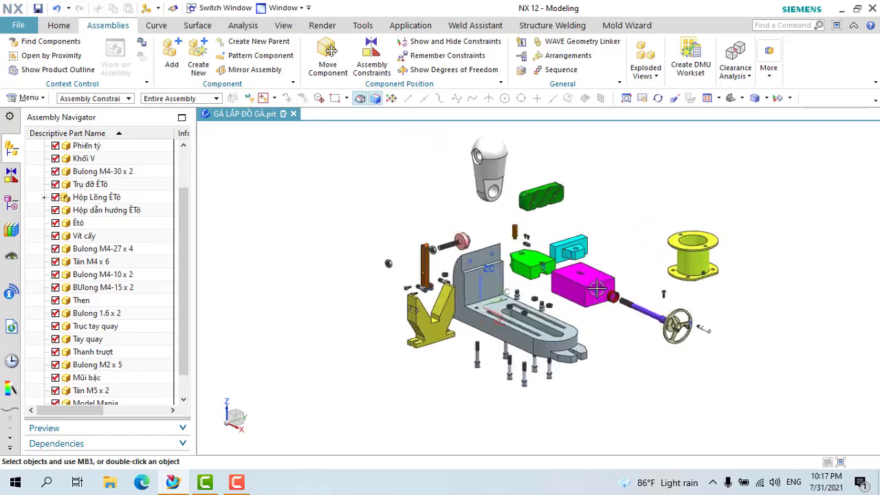
scroll(586, 300, "up", 1)
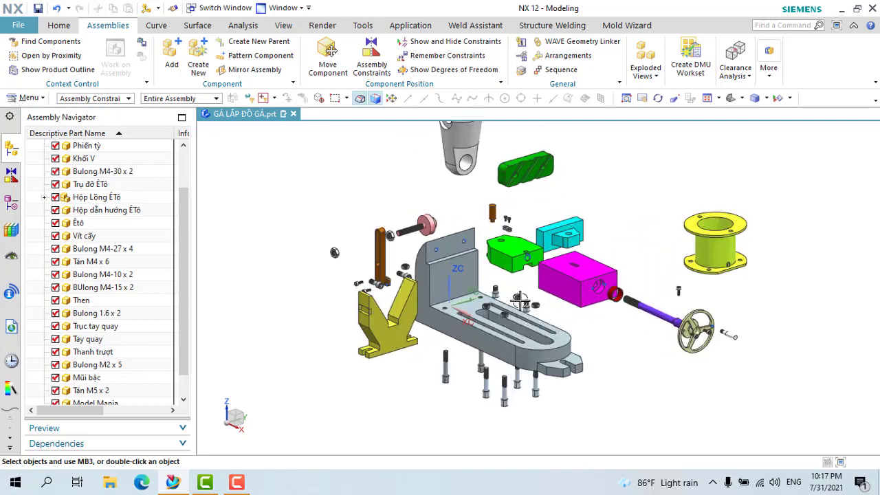
scroll(507, 294, "down", 1)
scroll(687, 348, "up", 1)
scroll(681, 357, "down", 1)
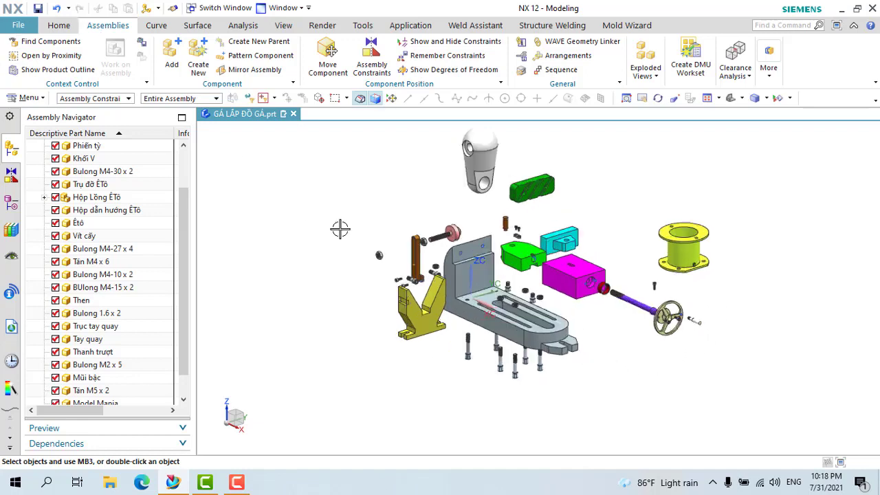
scroll(386, 256, "down", 1)
scroll(412, 245, "up", 2)
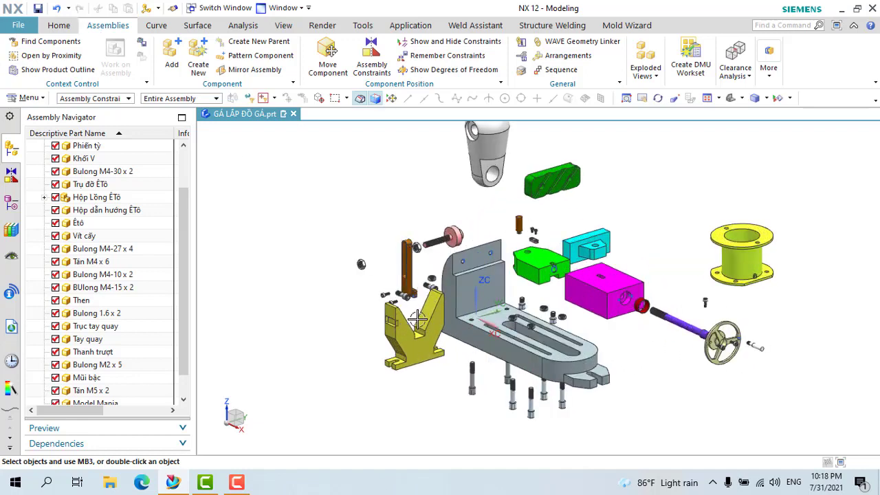
scroll(418, 318, "down", 1)
scroll(407, 314, "up", 2)
scroll(589, 320, "down", 2)
scroll(644, 294, "up", 1)
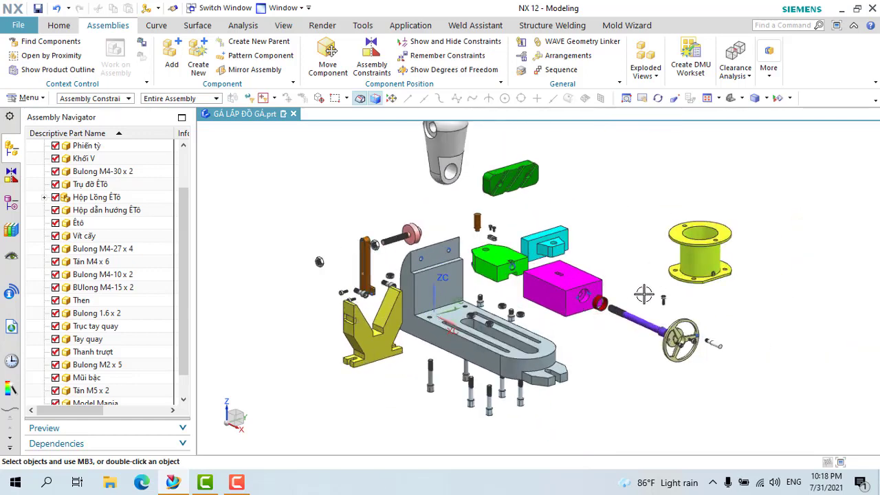
scroll(475, 208, "down", 1)
scroll(550, 205, "down", 1)
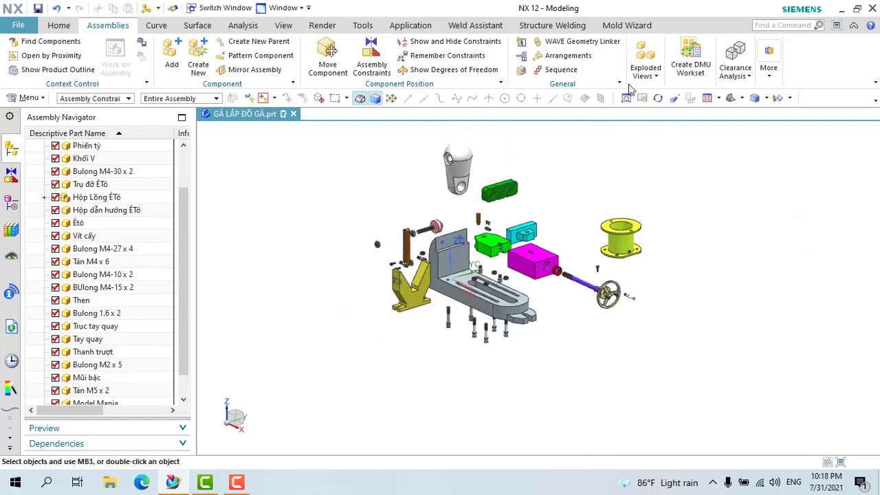
left_click(647, 71)
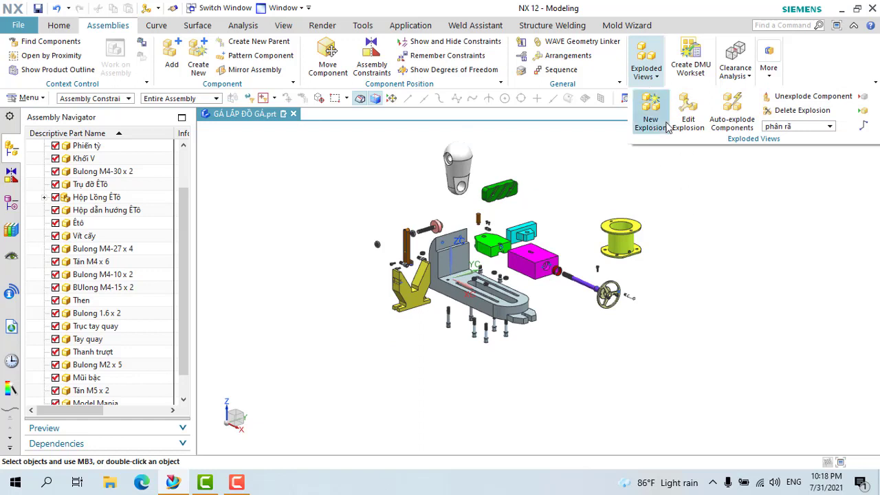
left_click(779, 127)
left_click(776, 208)
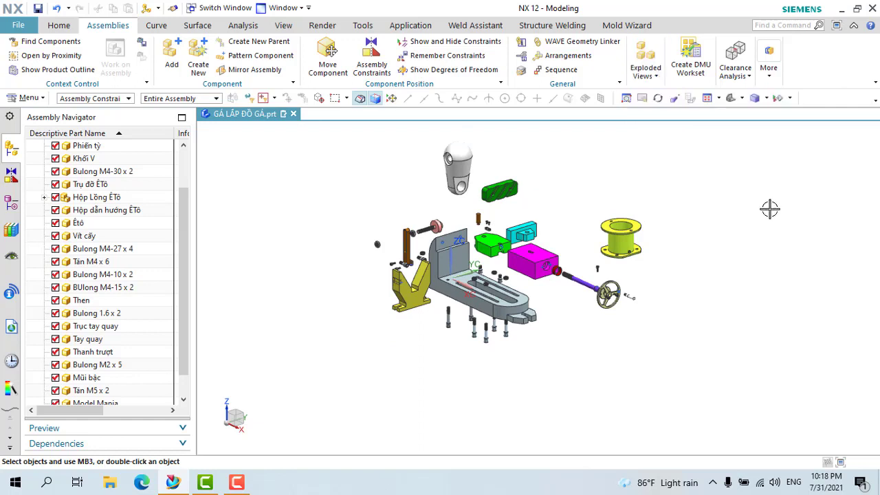
scroll(683, 231, "down", 2)
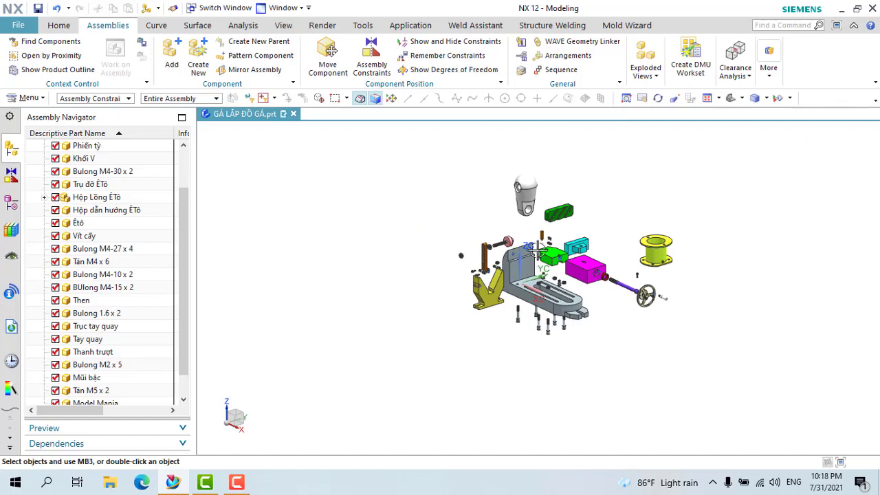
scroll(685, 283, "up", 1)
scroll(688, 291, "up", 1)
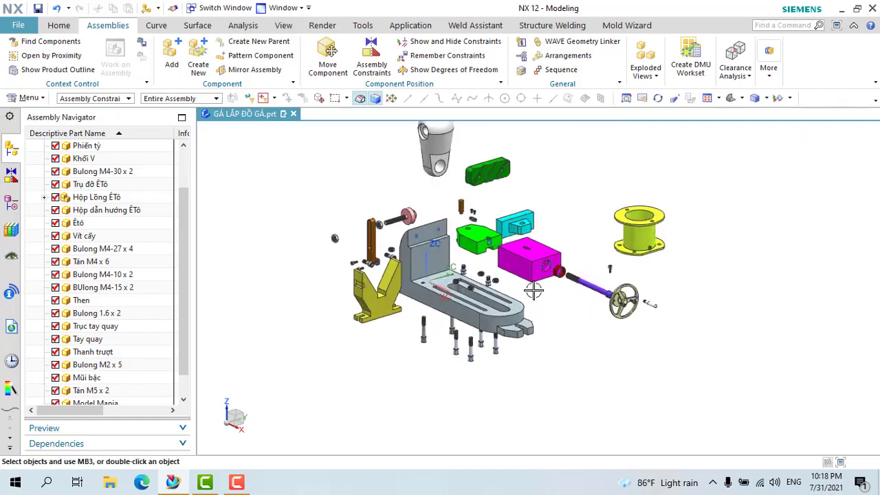
scroll(443, 260, "down", 2)
scroll(537, 282, "up", 1)
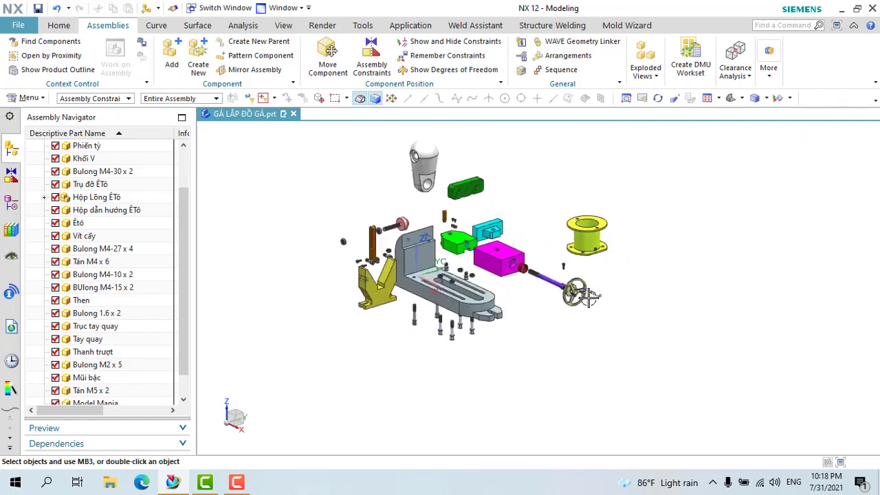
scroll(537, 281, "up", 1)
scroll(475, 207, "down", 1)
scroll(448, 202, "up", 2)
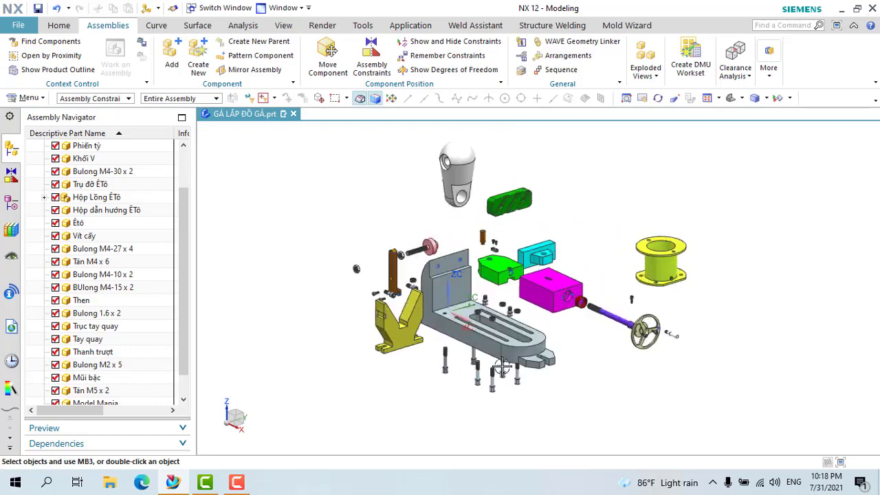
scroll(704, 314, "down", 2)
scroll(704, 313, "up", 1)
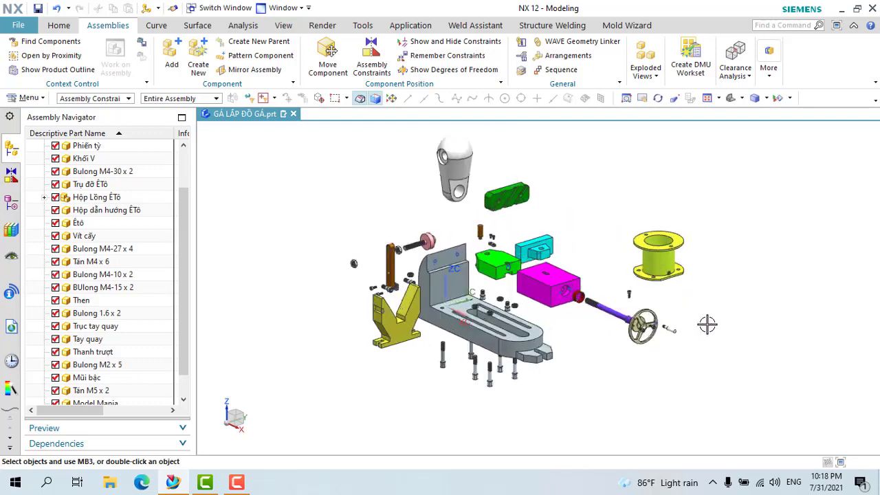
scroll(707, 326, "down", 1)
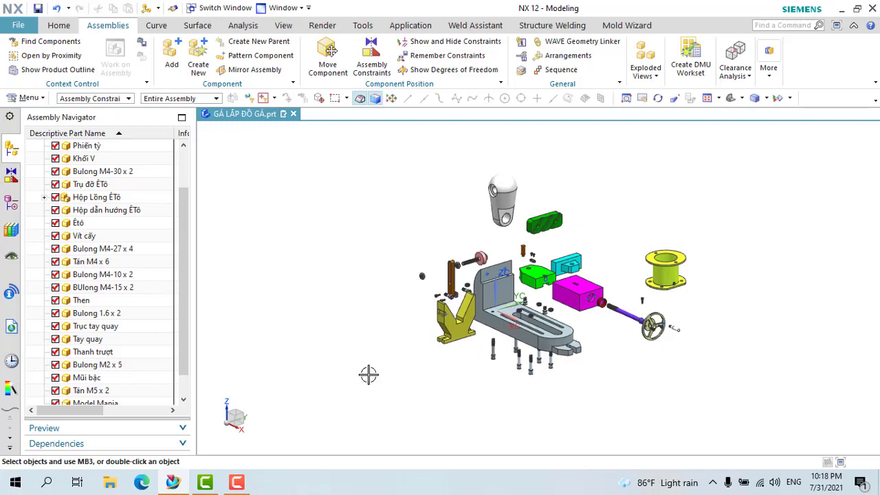
Browse the assembly constraints list and the component tree in the navigator
left_click(13, 175)
left_click(8, 199)
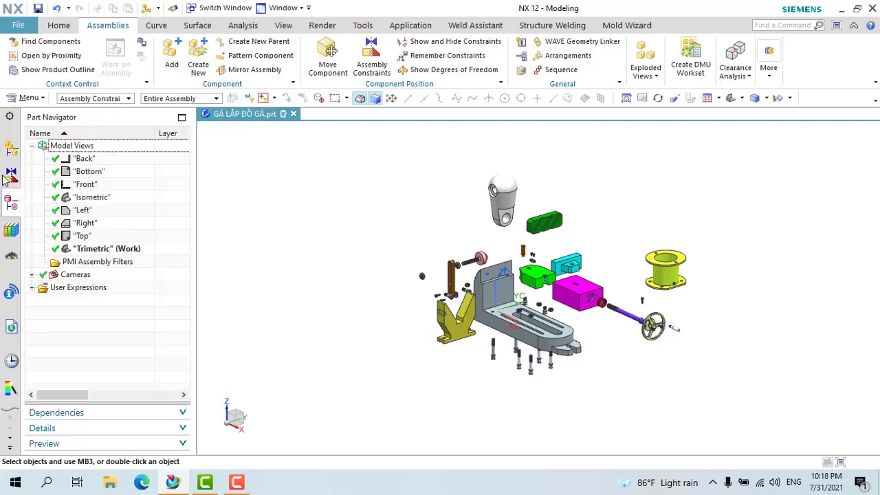
left_click(11, 147)
scroll(86, 180, "down", 2)
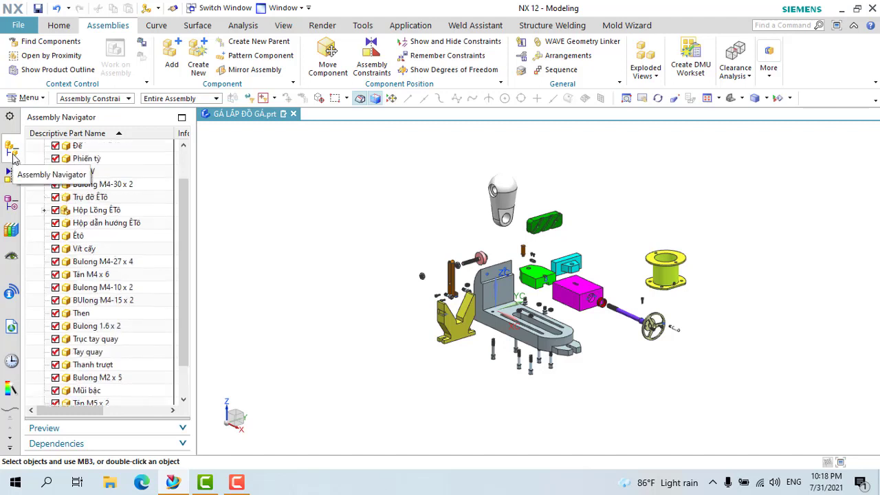
scroll(126, 218, "down", 1)
scroll(106, 254, "up", 2)
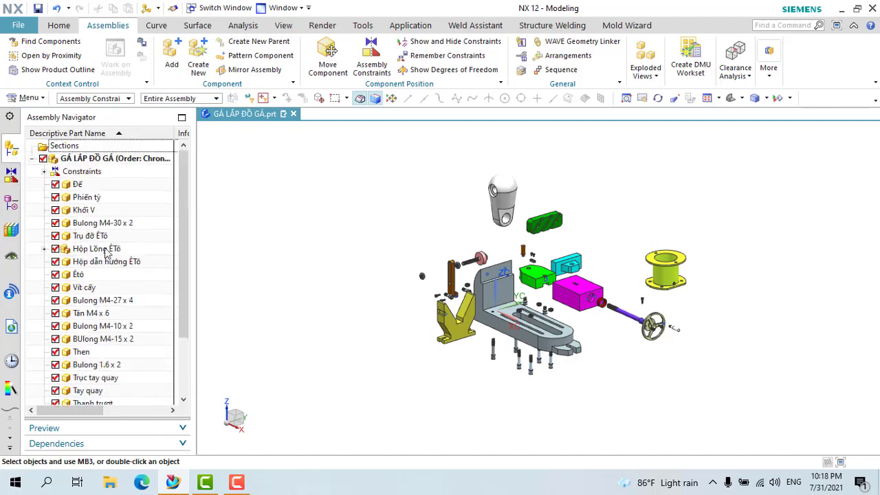
left_click(13, 172)
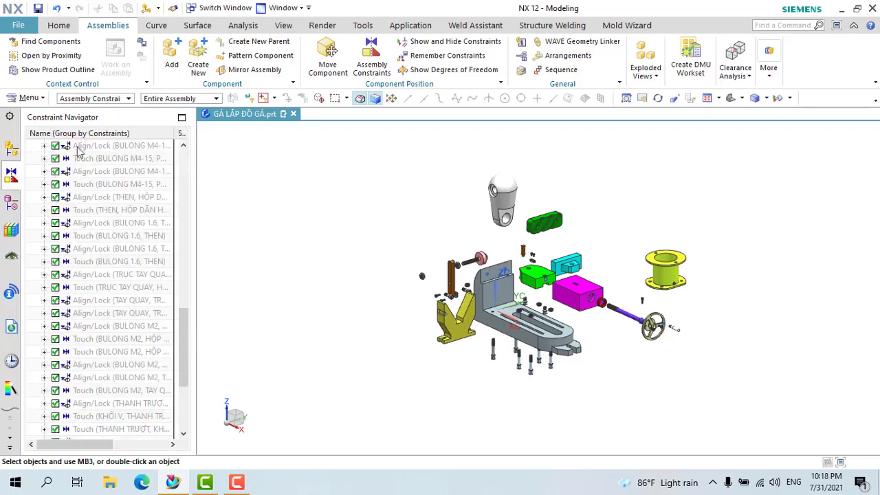
scroll(128, 289, "up", 5)
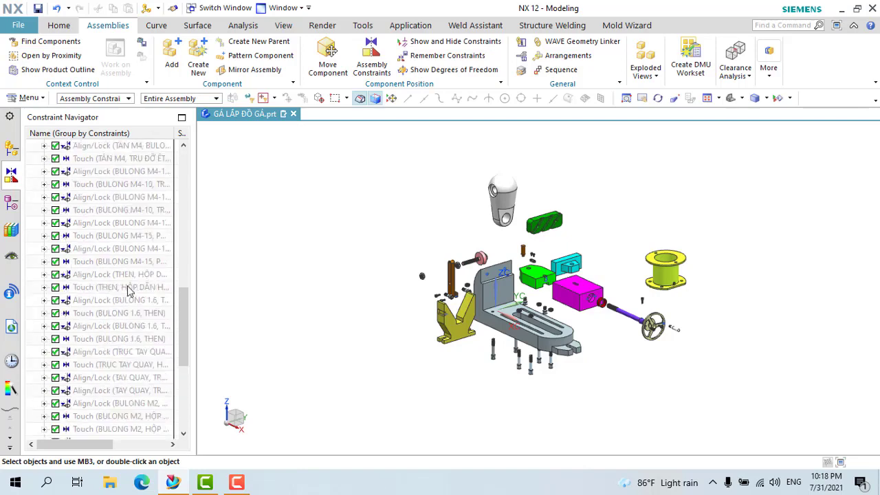
scroll(107, 190, "up", 2)
scroll(117, 227, "down", 5)
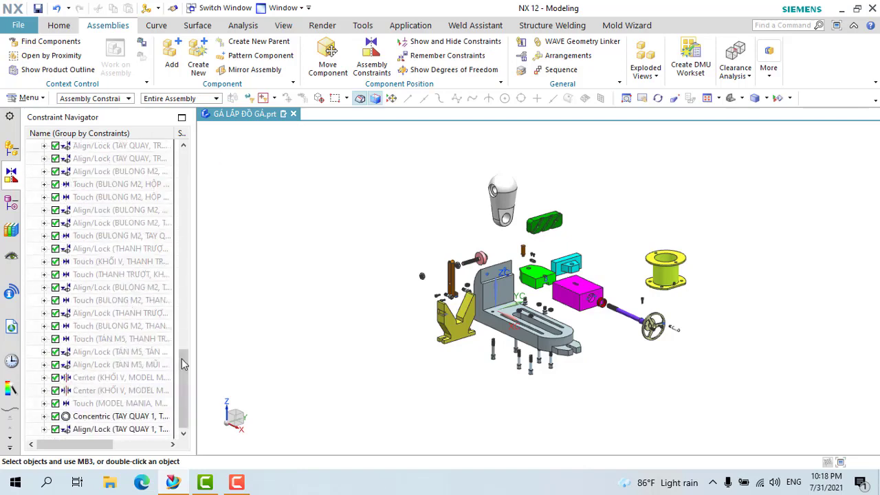
mouse_move(184, 364)
left_mouse_down()
mouse_move(184, 200)
mouse_move(184, 365)
left_mouse_up()
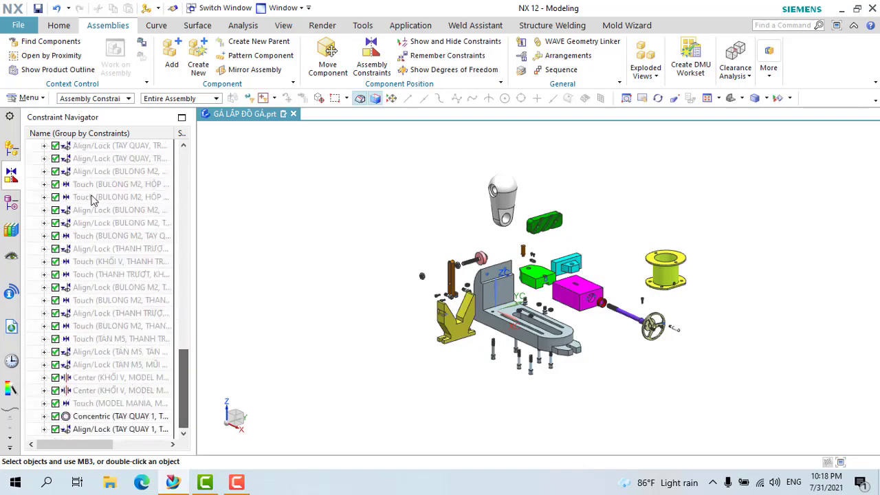
scroll(69, 179, "up", 6)
Show the Part Navigator, expanding and collapsing the Model Views and Cameras lists
left_click(9, 206)
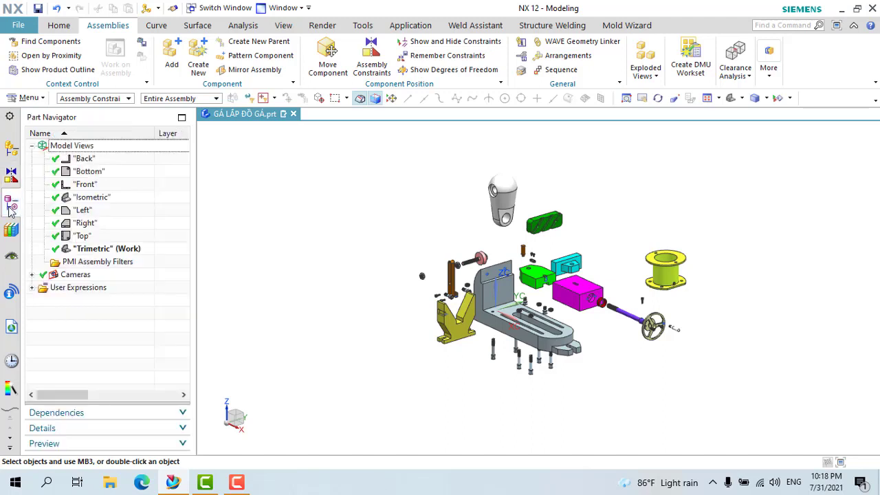
left_click(31, 146)
left_click(33, 159)
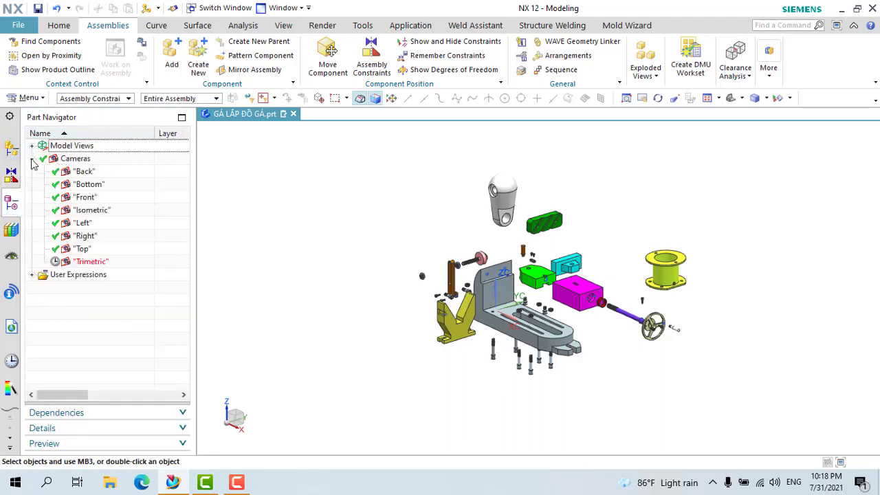
left_click(33, 147)
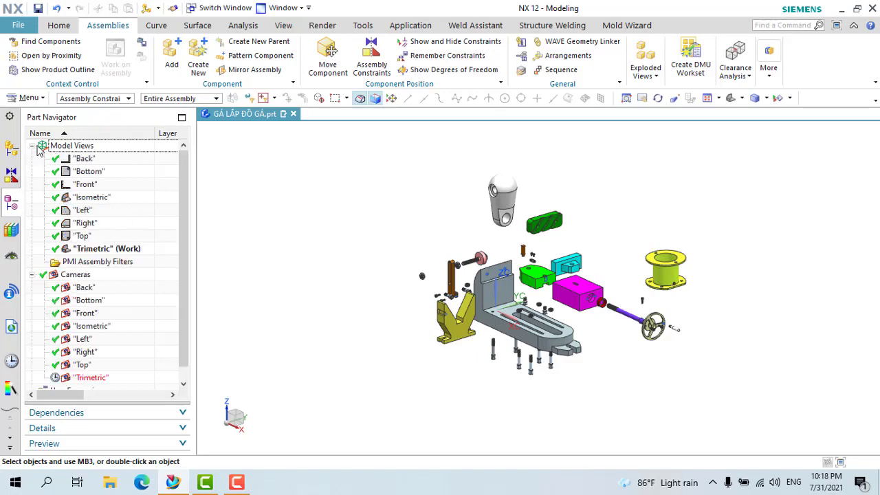
scroll(349, 264, "down", 2)
scroll(349, 263, "down", 1)
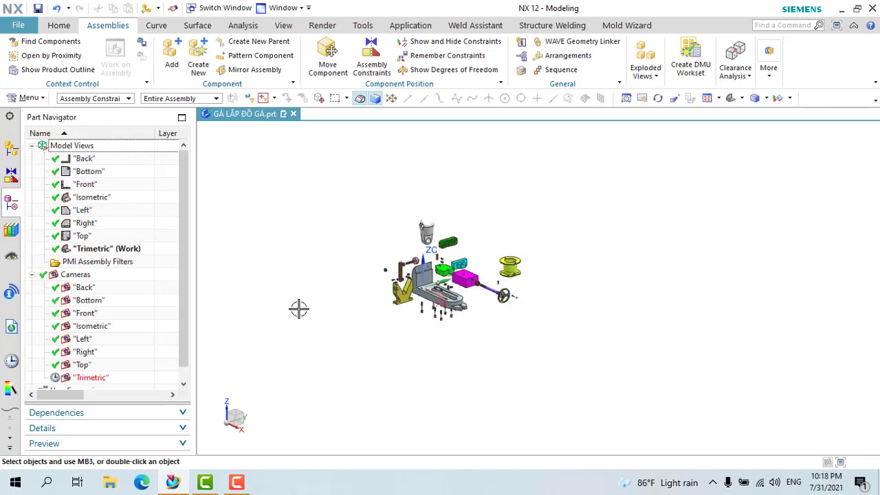
left_click(32, 274)
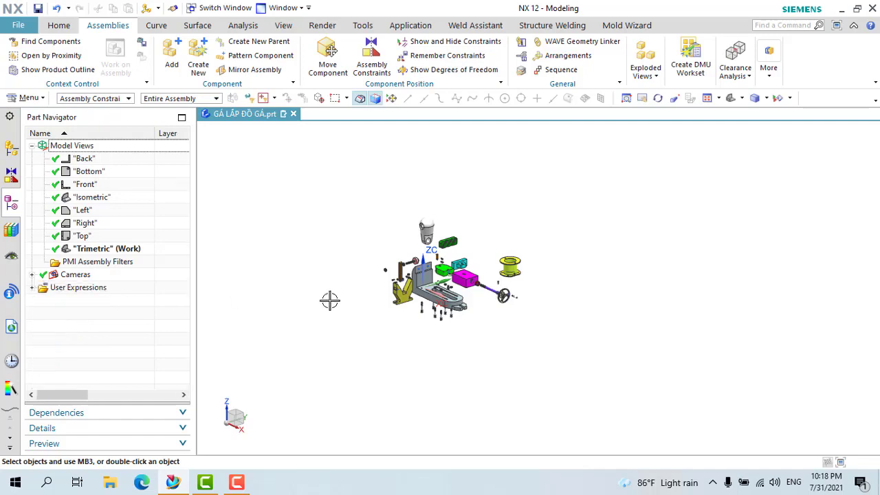
scroll(456, 232, "up", 3)
scroll(483, 232, "down", 3)
scroll(577, 227, "up", 1)
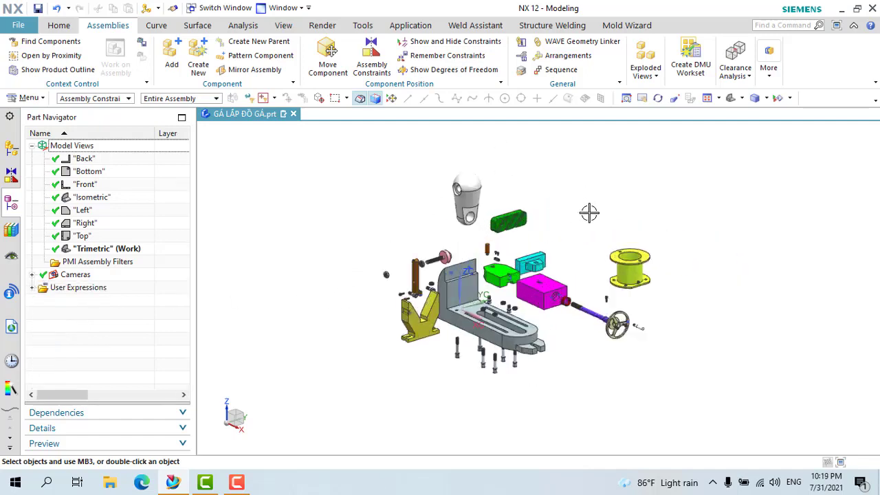
scroll(632, 248, "up", 1)
scroll(619, 343, "down", 1)
Orbit the exploded assembly and leave the Model Views list expanded
mouse_move(603, 351)
middle_mouse_down()
mouse_move(597, 368)
mouse_move(487, 274)
mouse_move(440, 275)
middle_mouse_up()
scroll(488, 273, "up", 1)
scroll(488, 273, "up", 1)
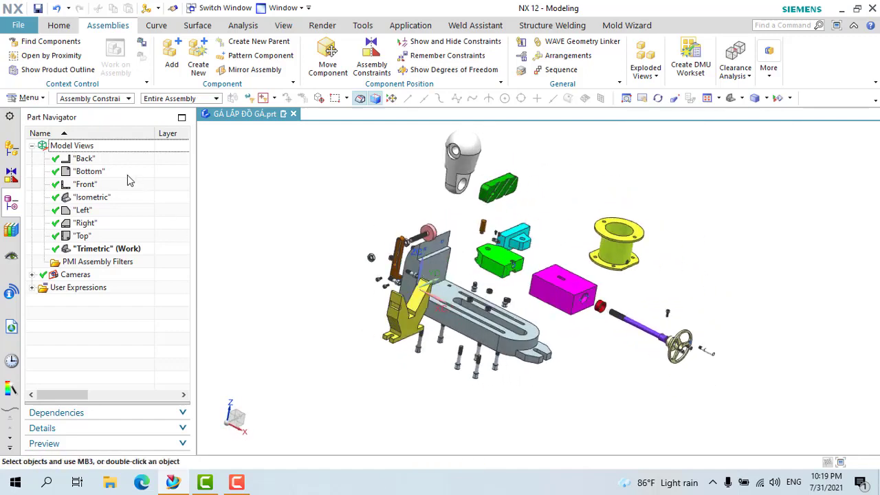
left_click(31, 146)
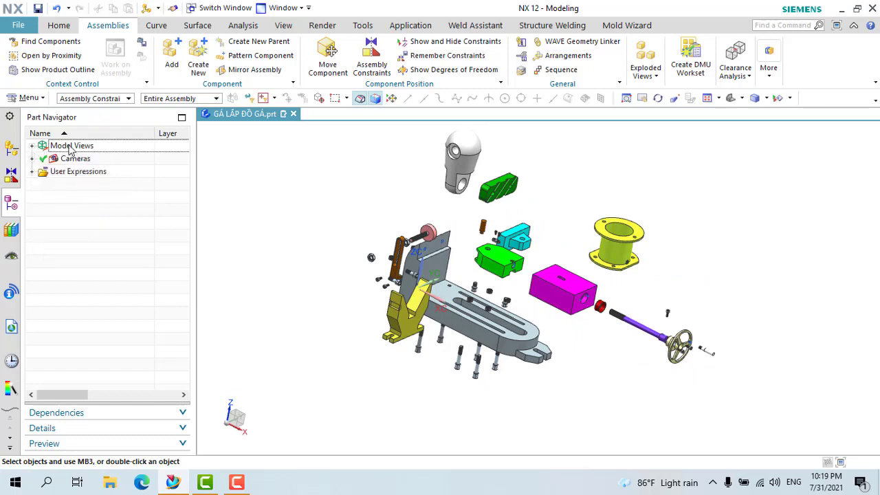
left_click(32, 145)
Add a new model view named view1 under Model Views
left_click(68, 147)
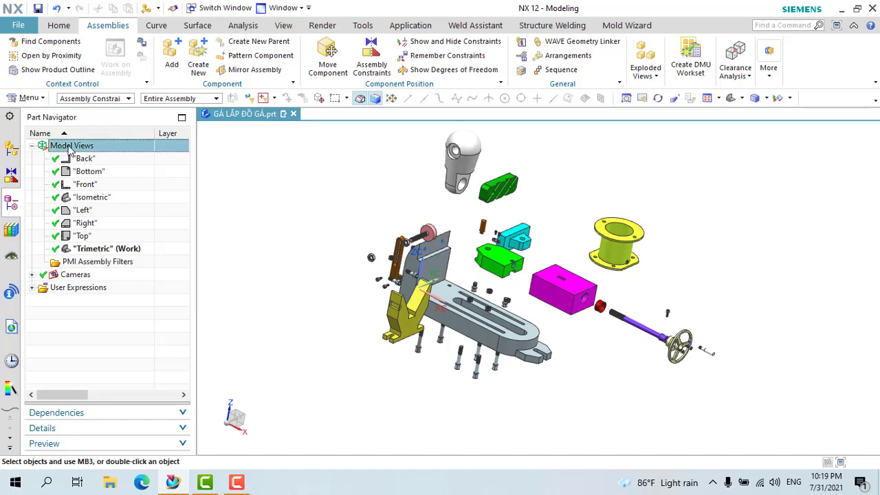
right_click(88, 152)
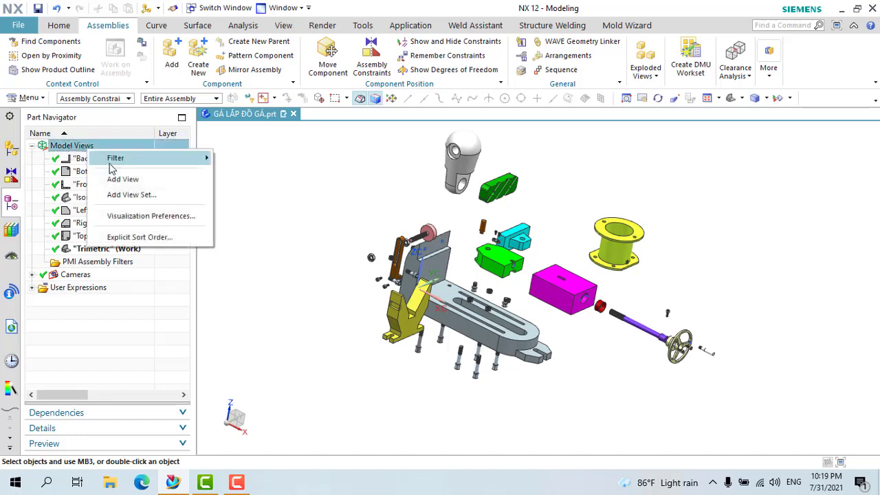
left_click(136, 180)
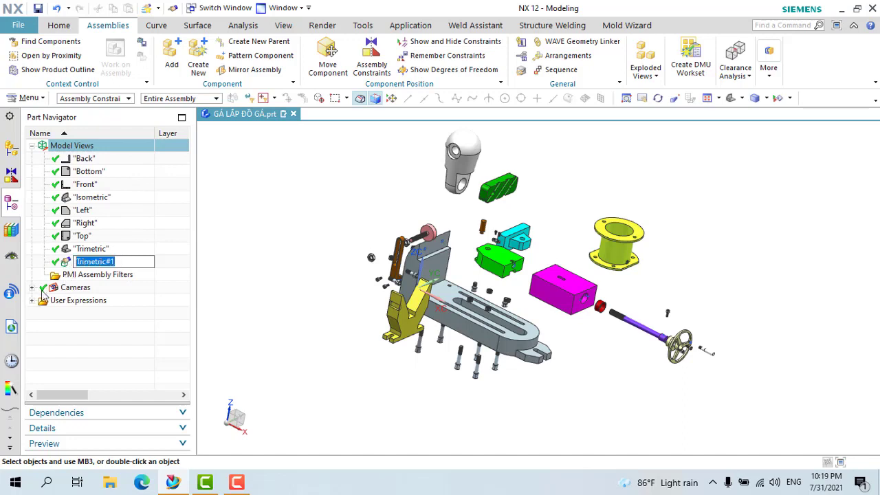
type("V")
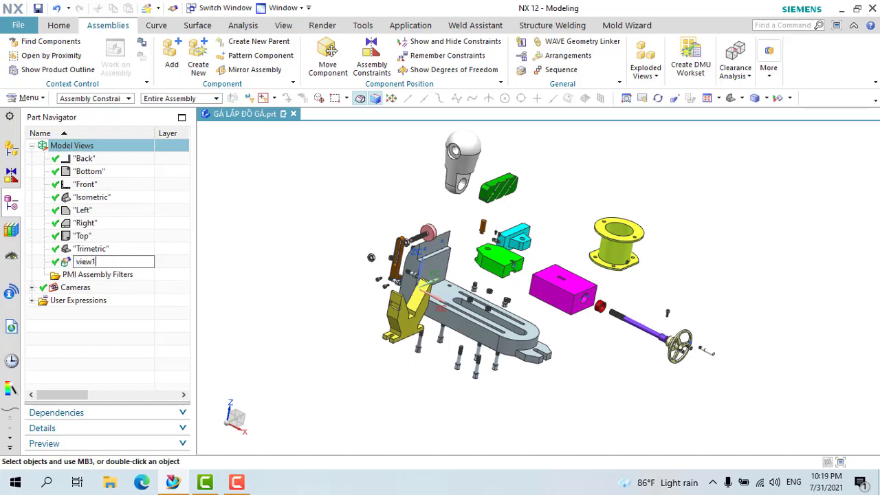
key("Return")
Compare the Trimetric, Top and view1 orientations of the assembly
middle_click_drag(247, 280, 206, 289)
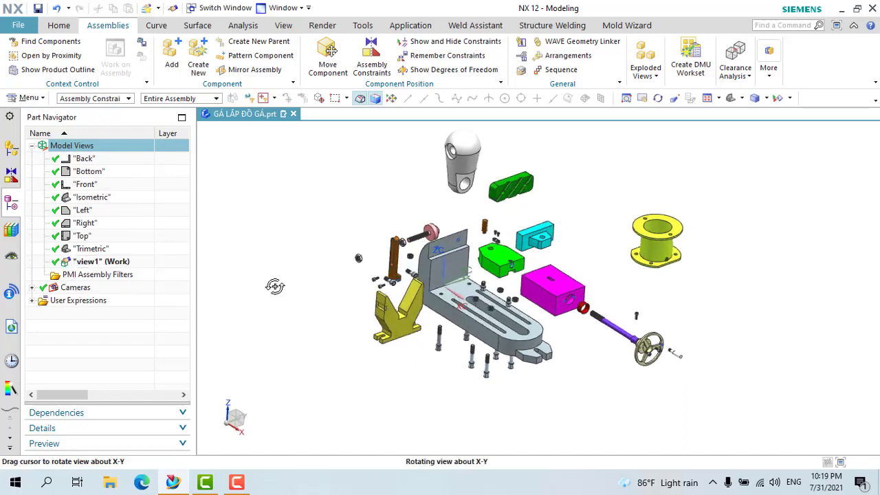
left_click(96, 253)
double_click(115, 255)
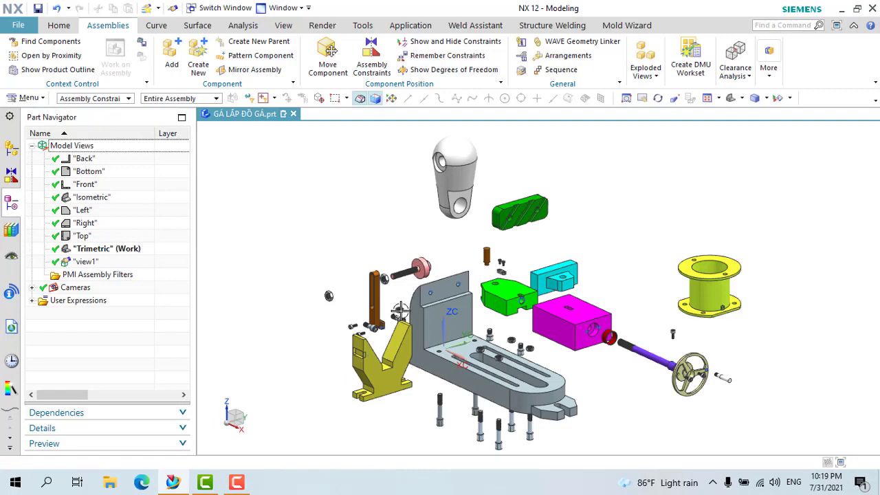
double_click(82, 236)
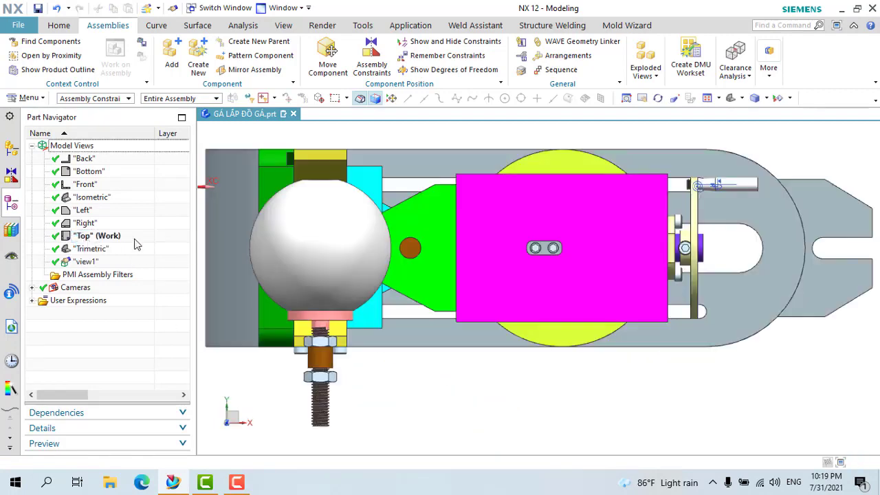
scroll(409, 263, "down", 5)
scroll(276, 276, "up", 3)
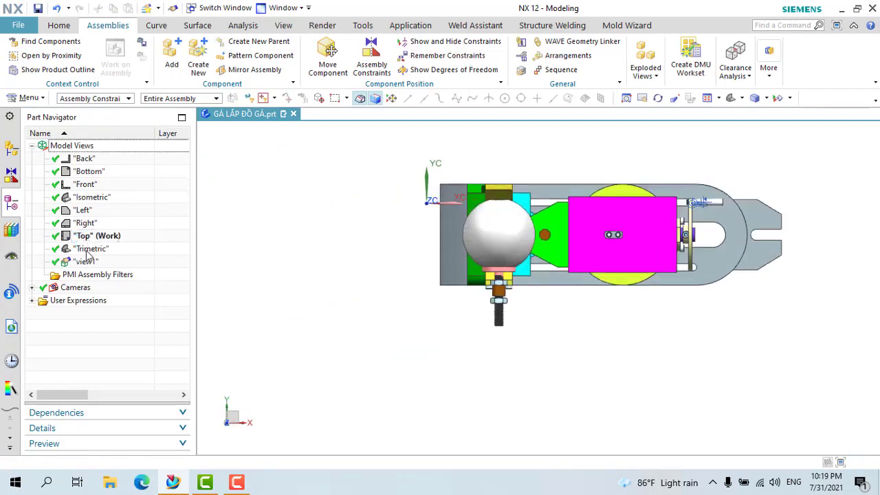
double_click(87, 262)
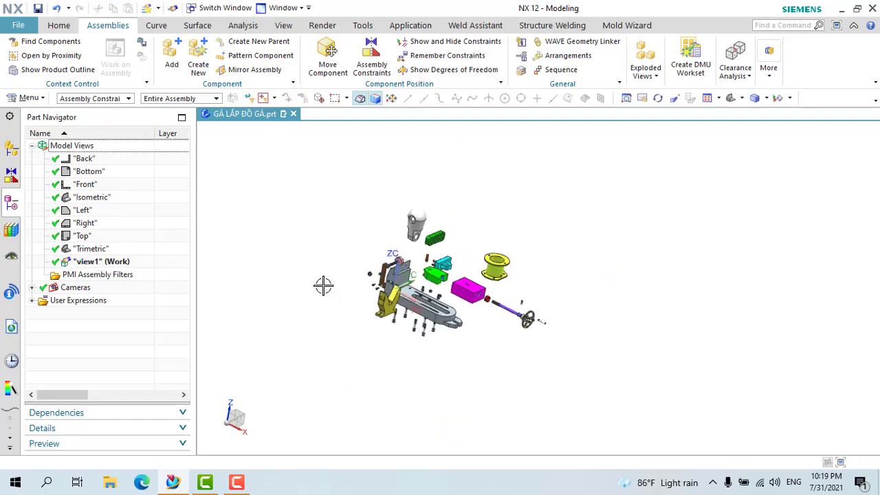
Orbit the assembly to a better angle and save that orientation into view1
mouse_move(324, 284)
middle_mouse_down()
mouse_move(329, 273)
mouse_move(313, 272)
middle_mouse_up()
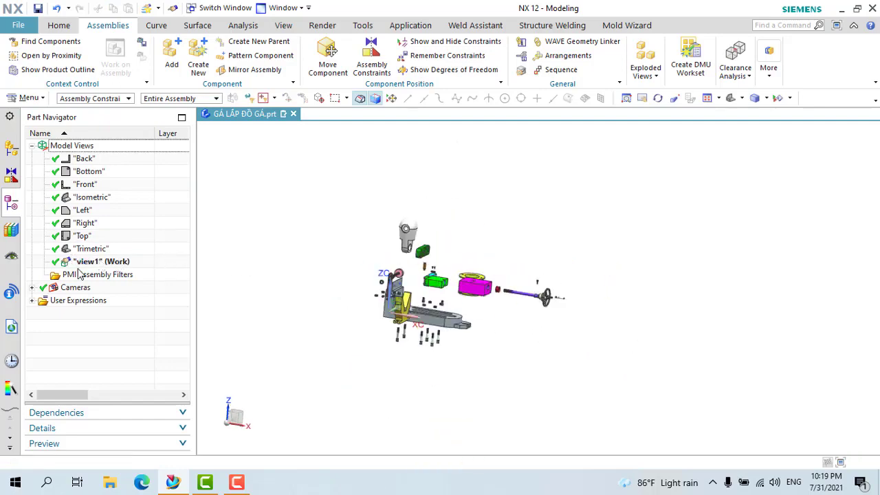
scroll(399, 313, "up", 2)
mouse_move(399, 313)
middle_mouse_down()
mouse_move(459, 301)
mouse_move(483, 332)
middle_mouse_up()
scroll(483, 332, "up", 1)
scroll(495, 327, "down", 1)
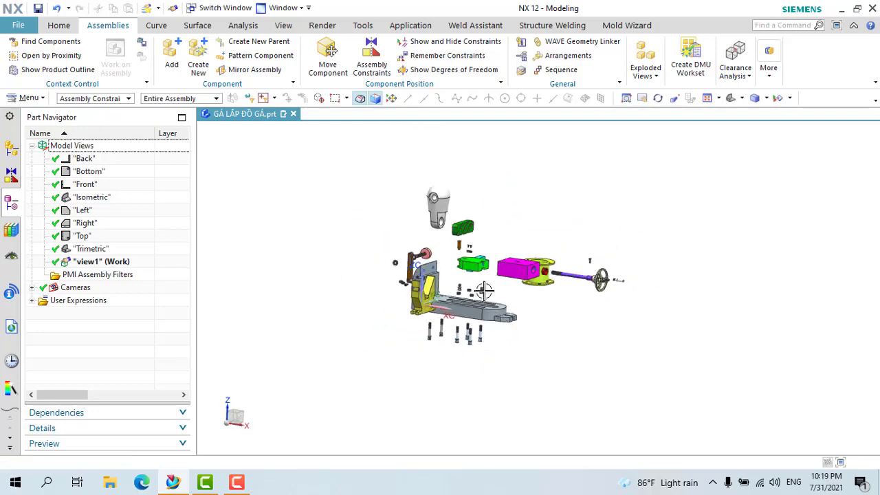
scroll(475, 281, "up", 2)
middle_click_drag(475, 280, 447, 296)
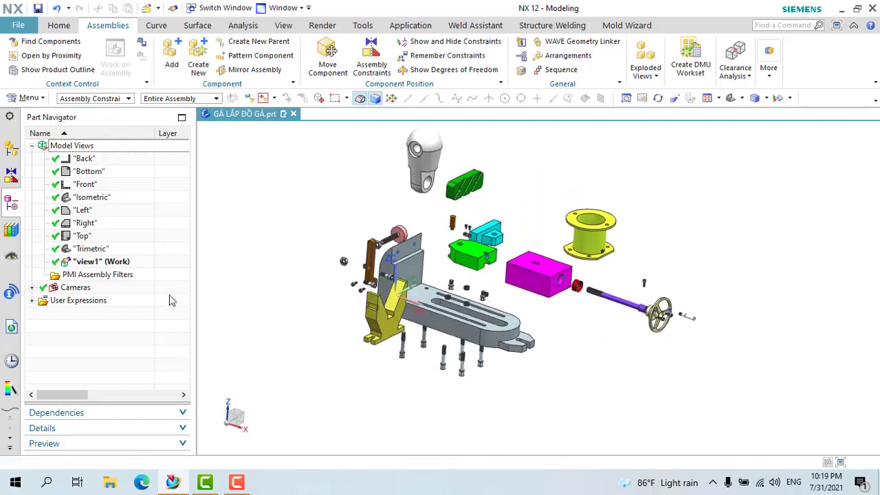
left_click(101, 264)
right_click(102, 267)
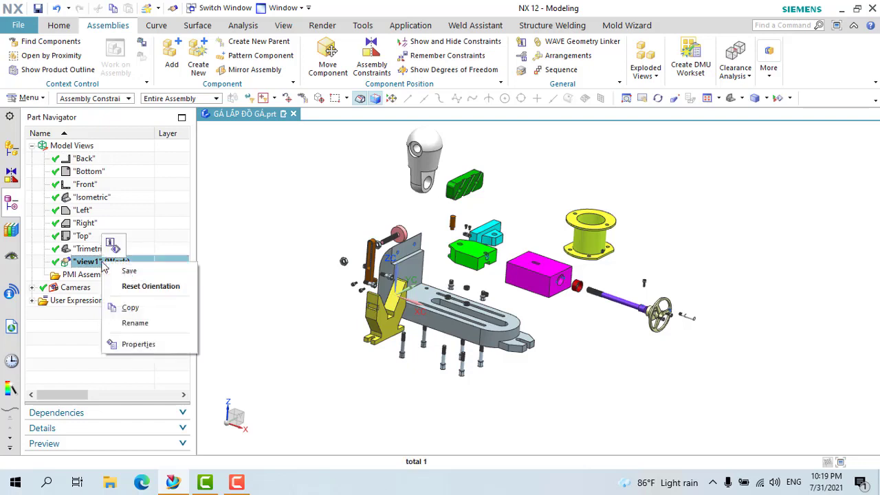
left_click(132, 273)
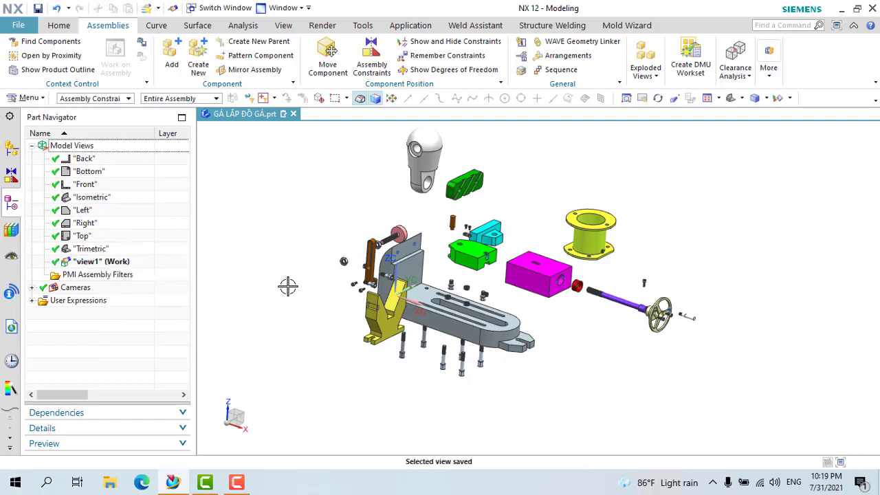
scroll(359, 242, "down", 2)
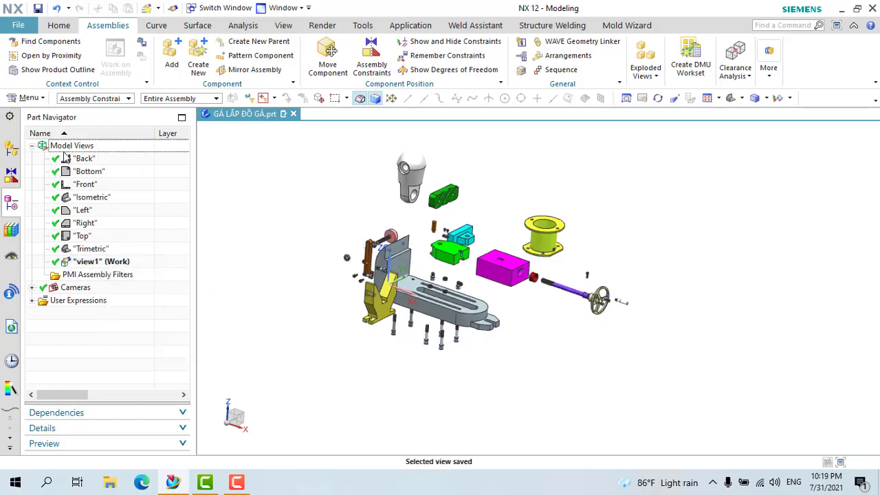
left_click(73, 148)
Add view2, orbit the assembly to a new angle, and save it into view2
right_click(73, 148)
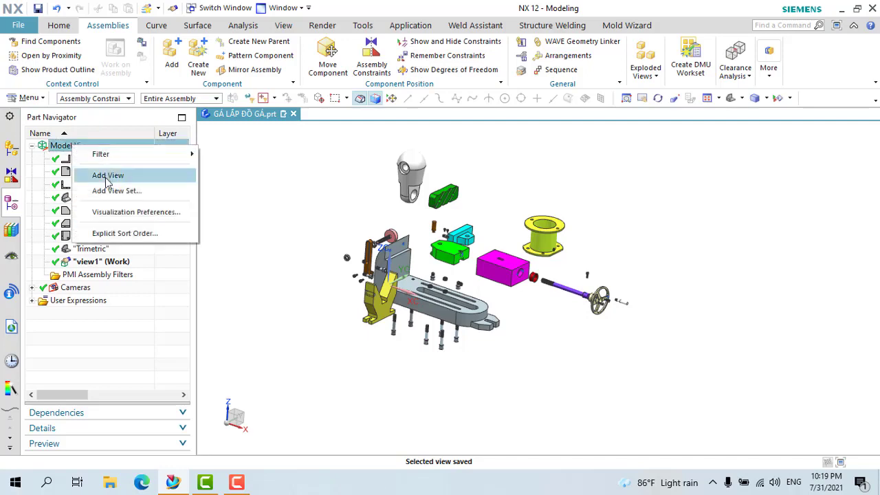
left_click(107, 173)
middle_click_drag(331, 271, 265, 261)
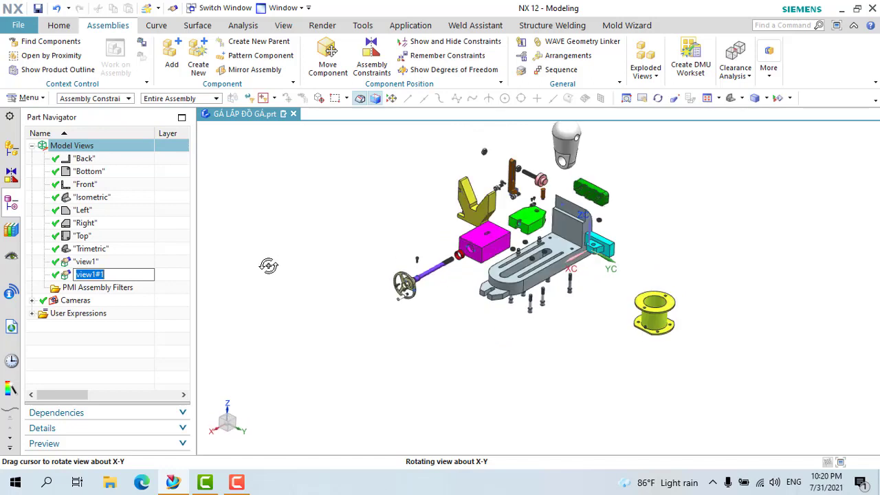
scroll(451, 139, "up", 2)
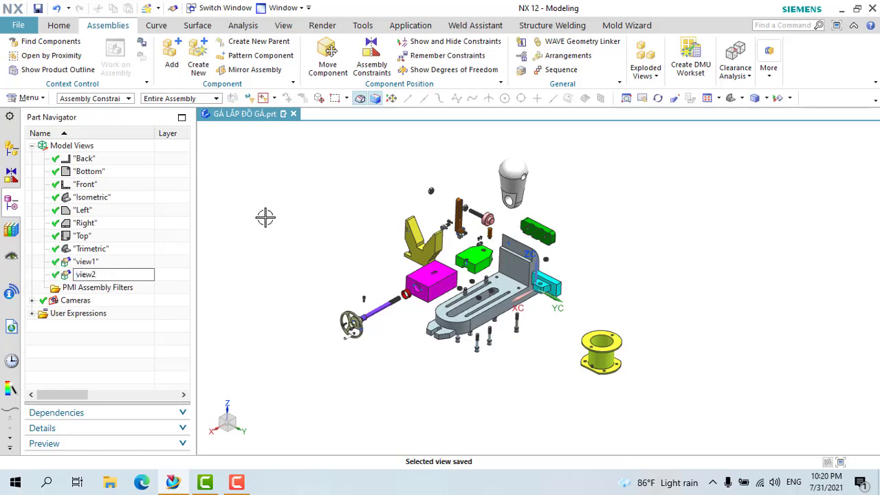
key("Return")
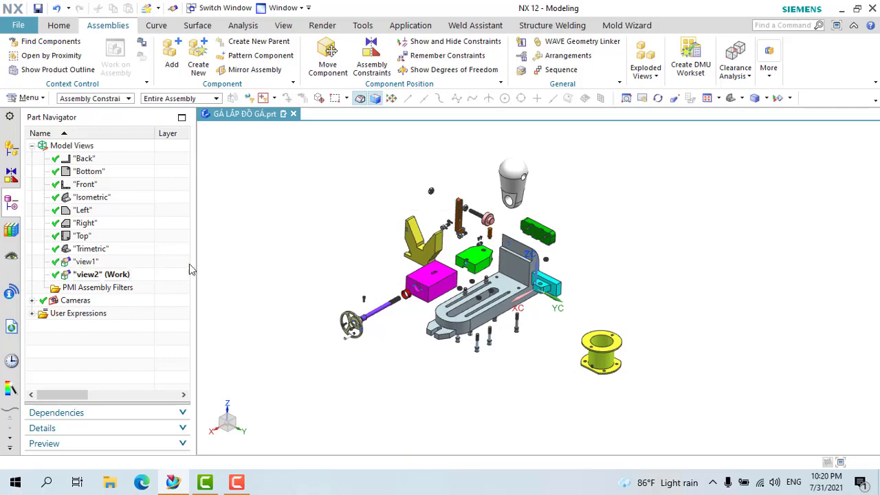
scroll(453, 228, "up", 1)
scroll(453, 228, "up", 1)
scroll(437, 227, "up", 1)
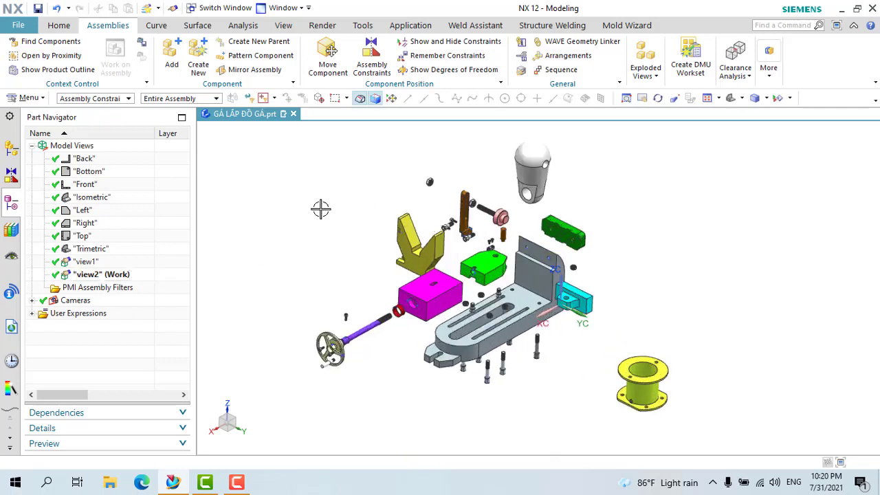
right_click(118, 278)
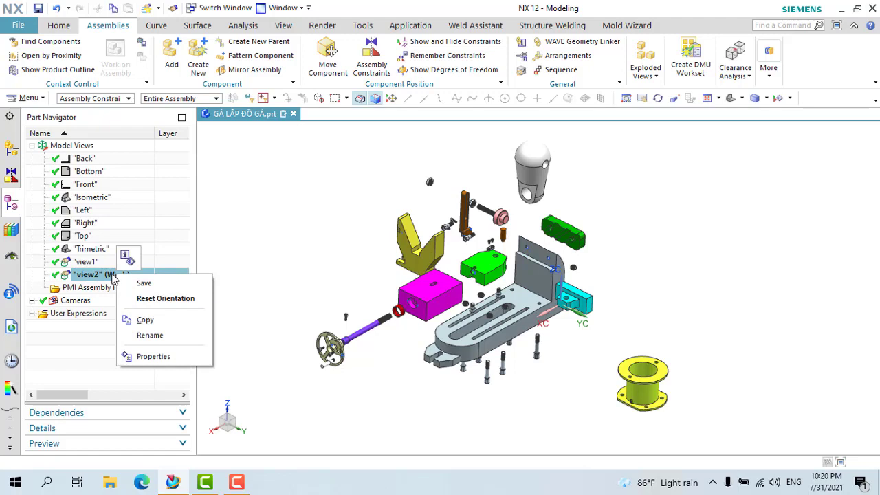
left_click(144, 282)
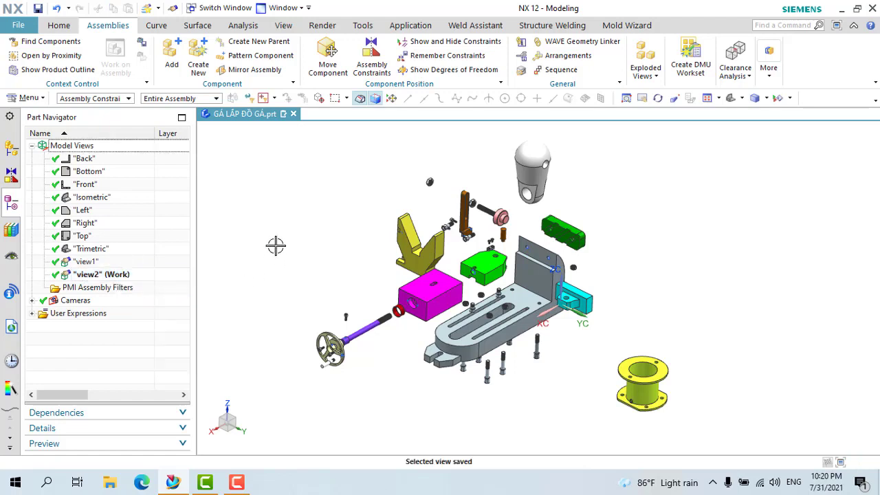
Orbit the exploded assembly around to a side view and back to an angled view
mouse_move(279, 220)
middle_mouse_down()
mouse_move(425, 262)
mouse_move(247, 345)
middle_mouse_up()
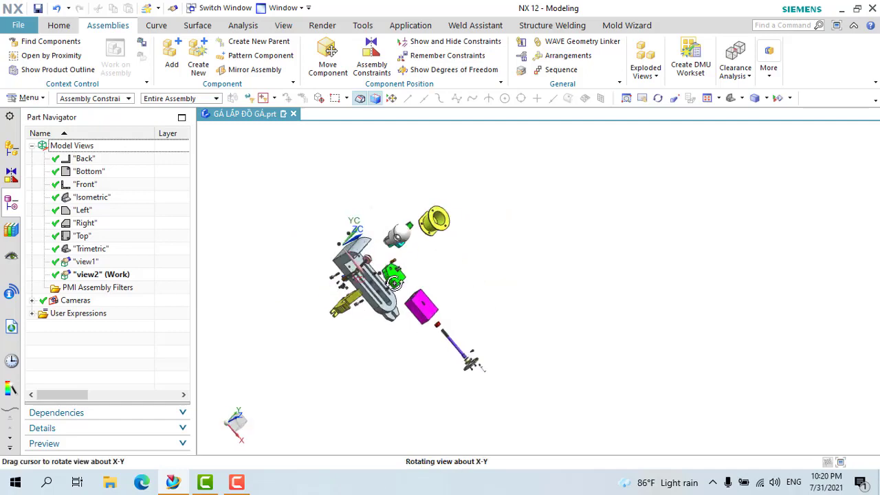
middle_click_drag(295, 334, 304, 310)
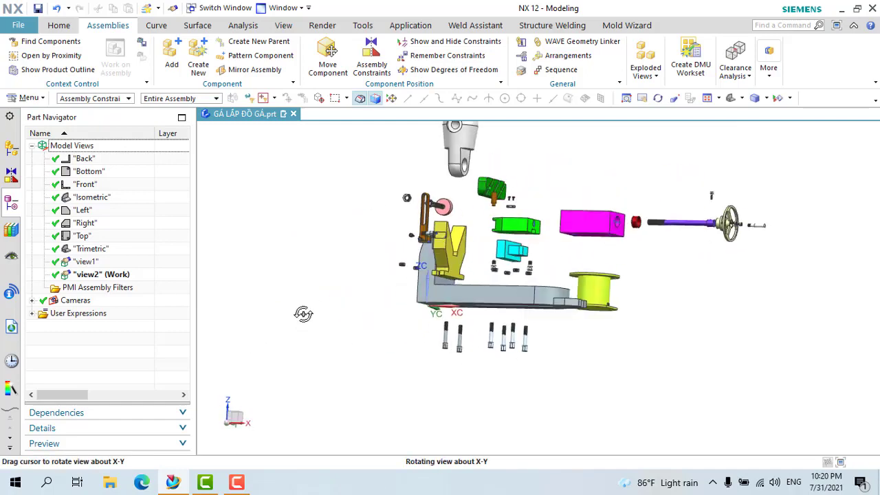
scroll(456, 234, "down", 3)
scroll(423, 294, "up", 1)
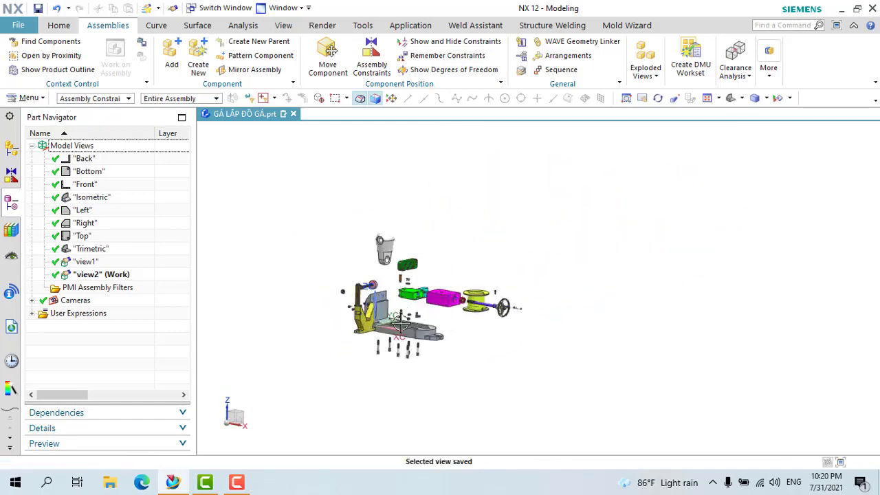
mouse_move(423, 294)
middle_mouse_down()
mouse_move(382, 343)
mouse_move(358, 317)
middle_mouse_up()
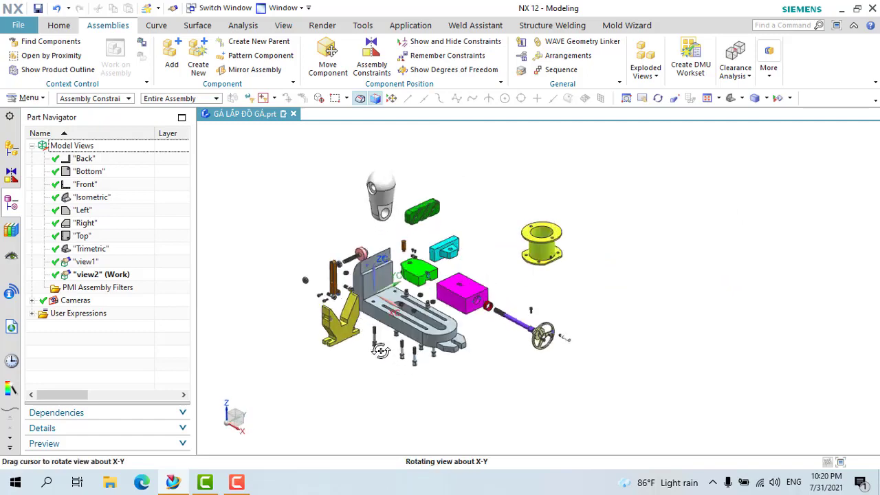
scroll(291, 259, "up", 1)
scroll(291, 259, "down", 1)
scroll(287, 257, "up", 2)
scroll(325, 246, "down", 2)
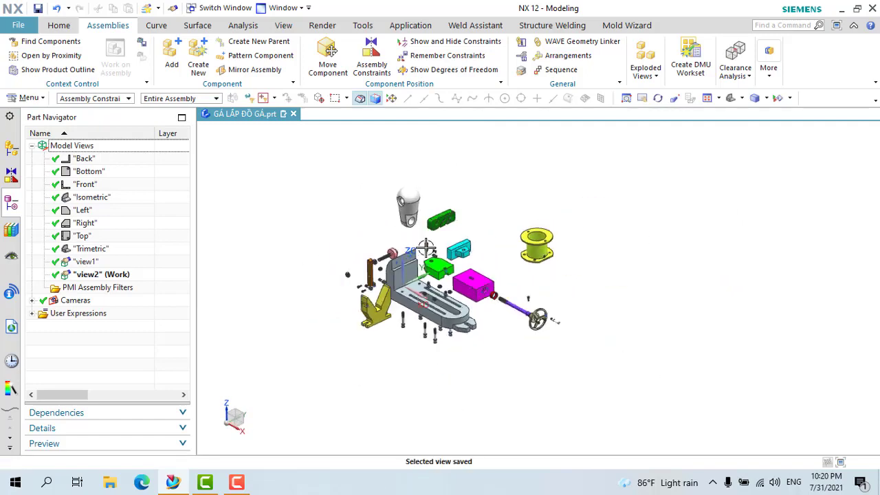
scroll(423, 299, "up", 1)
scroll(438, 318, "down", 1)
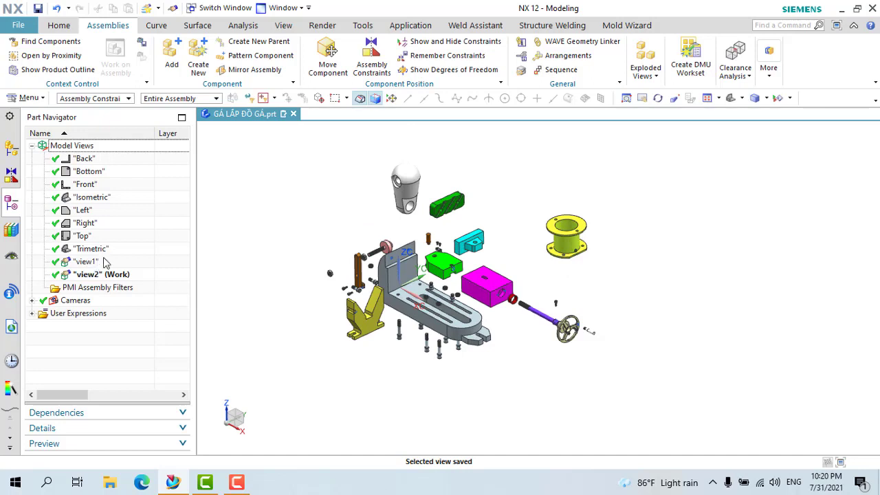
Add view3, rotate and zoom the assembly slightly, and save that orientation into view3
right_click(86, 145)
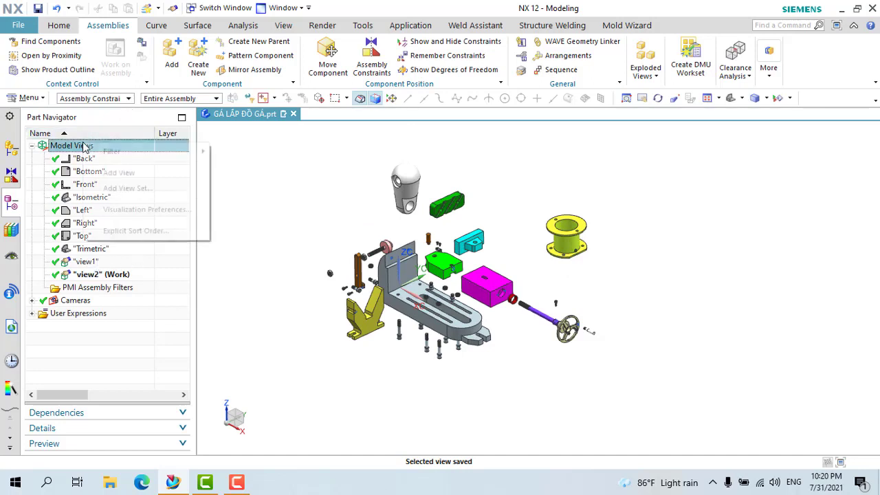
left_click(129, 174)
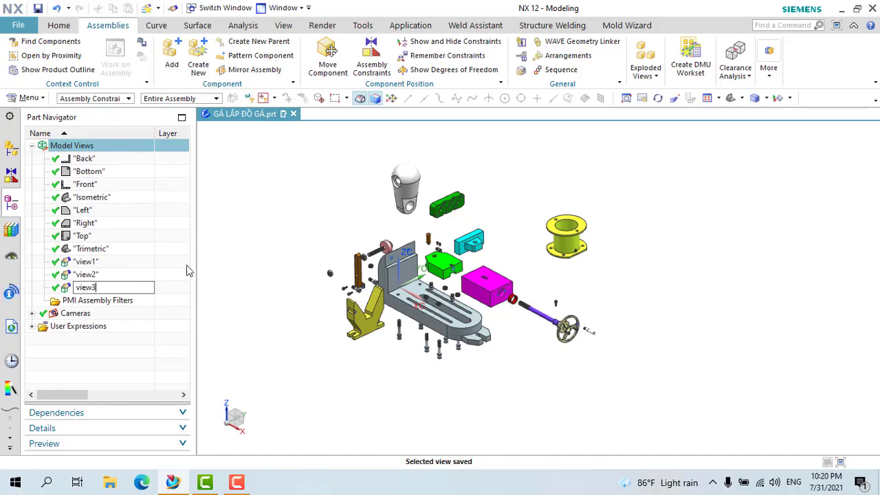
left_click(216, 261)
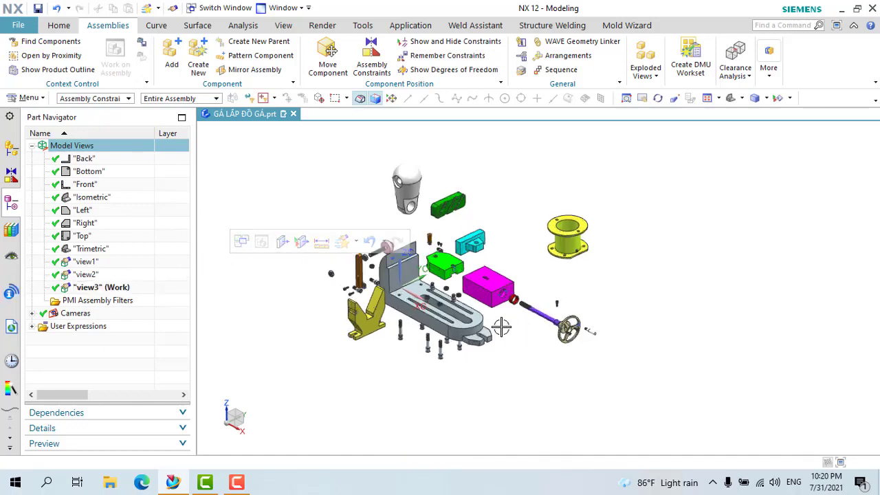
scroll(502, 327, "up", 3)
mouse_move(501, 328)
middle_mouse_down()
mouse_move(520, 303)
mouse_move(520, 372)
middle_mouse_up()
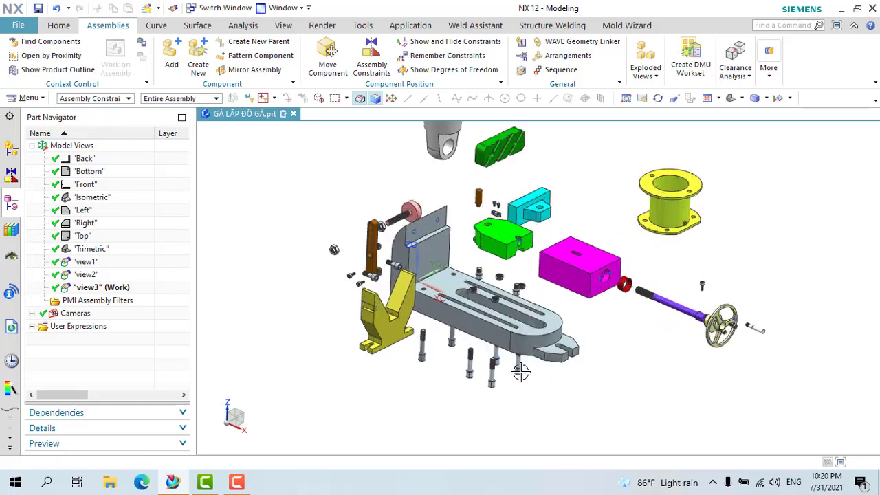
left_click(119, 289)
right_click(160, 289)
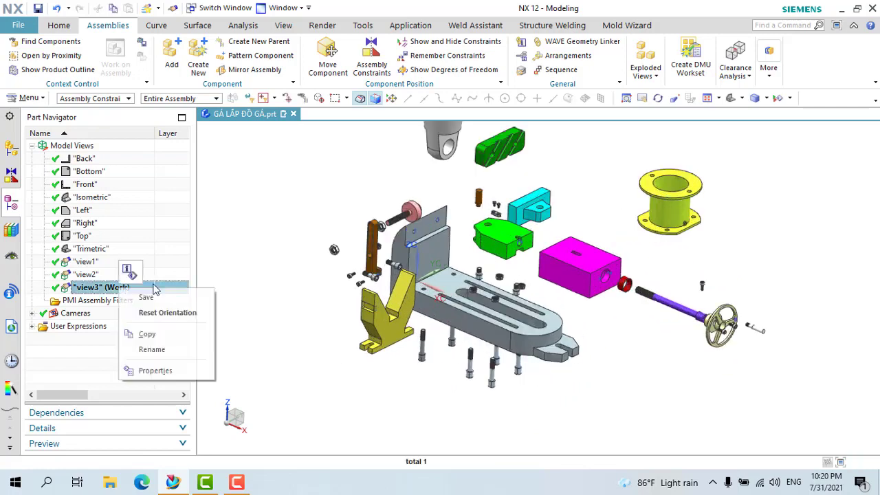
left_click(165, 301)
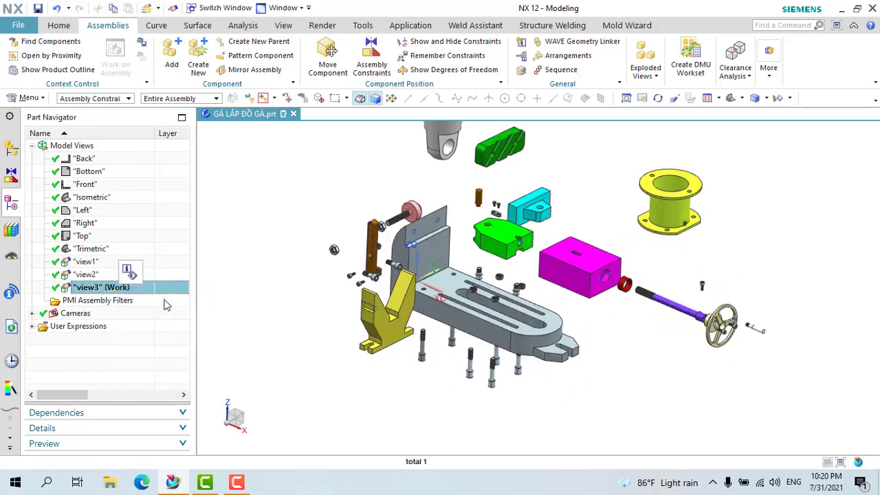
Switch through view1, view2 and view3, ending on view3, then show the NX applications
left_click(97, 264)
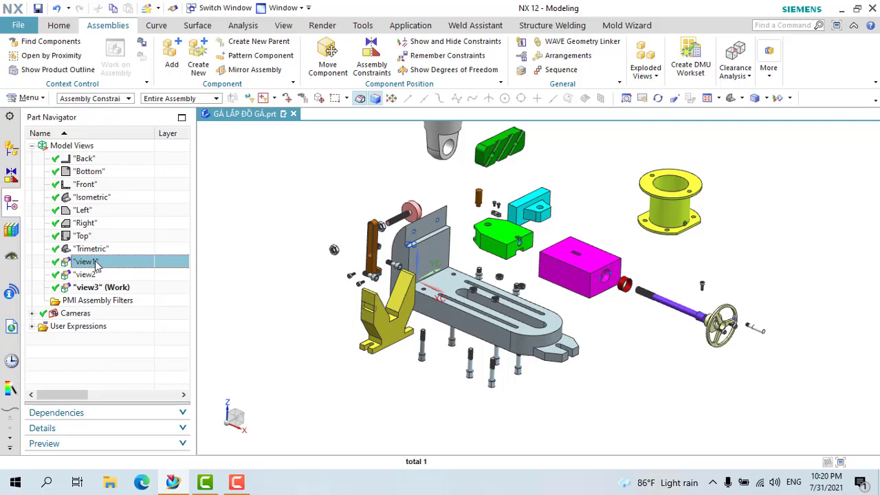
double_click(96, 263)
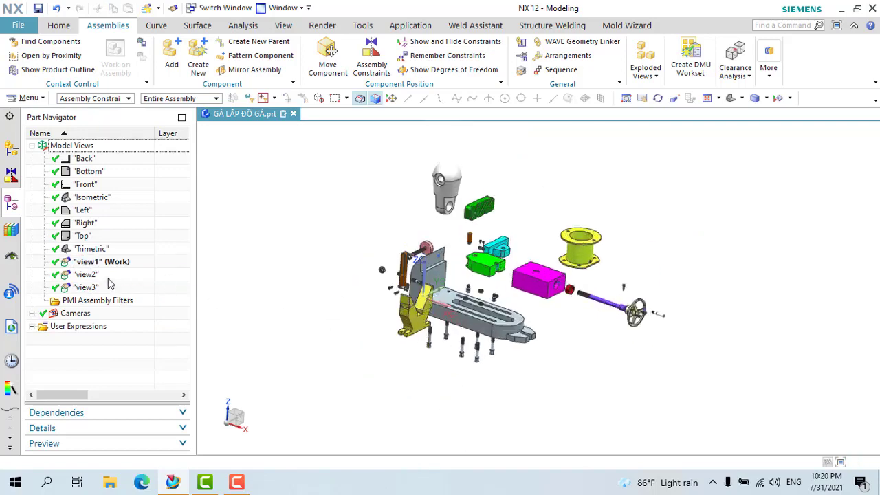
double_click(108, 276)
double_click(98, 287)
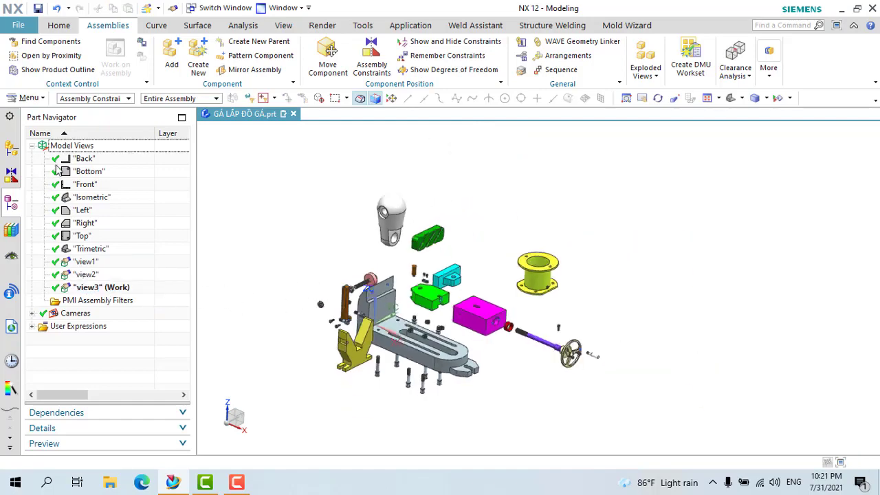
scroll(317, 282, "down", 1)
scroll(314, 317, "up", 1)
scroll(410, 402, "up", 1)
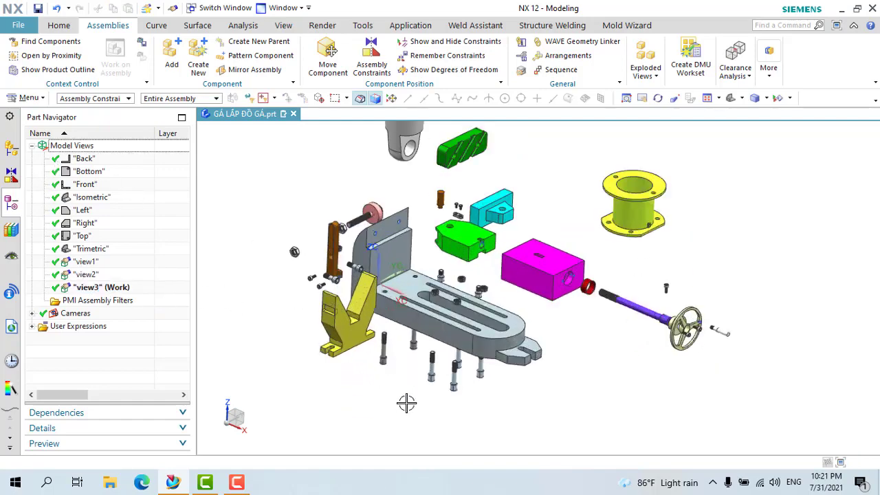
scroll(407, 379, "down", 1)
scroll(409, 388, "up", 1)
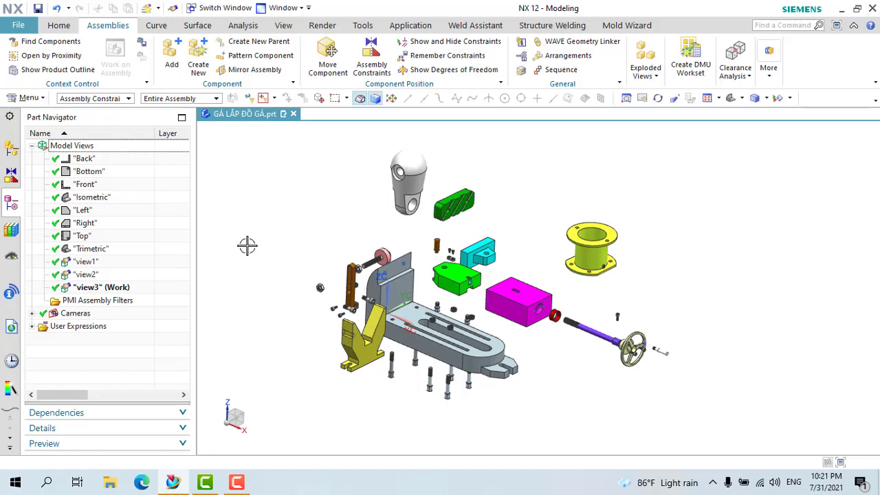
left_click(413, 27)
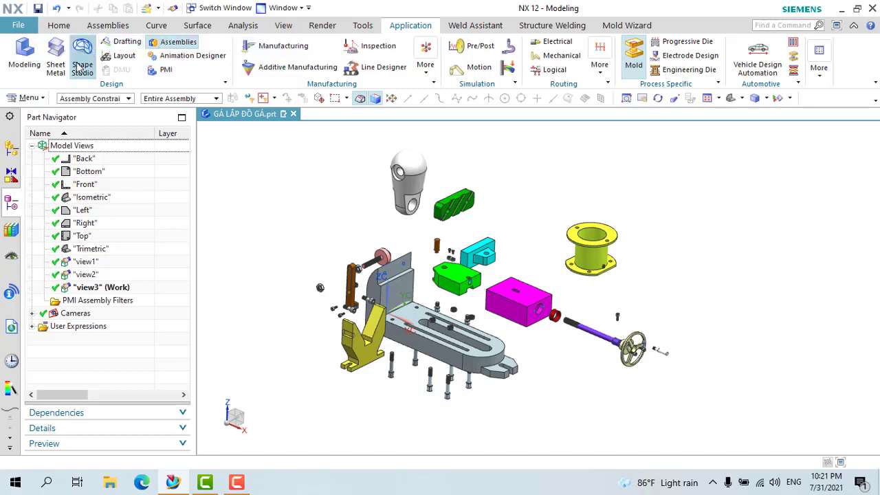
Switch to Drafting and choose the standard sheet size A0 - 841 x 1189
left_click(125, 46)
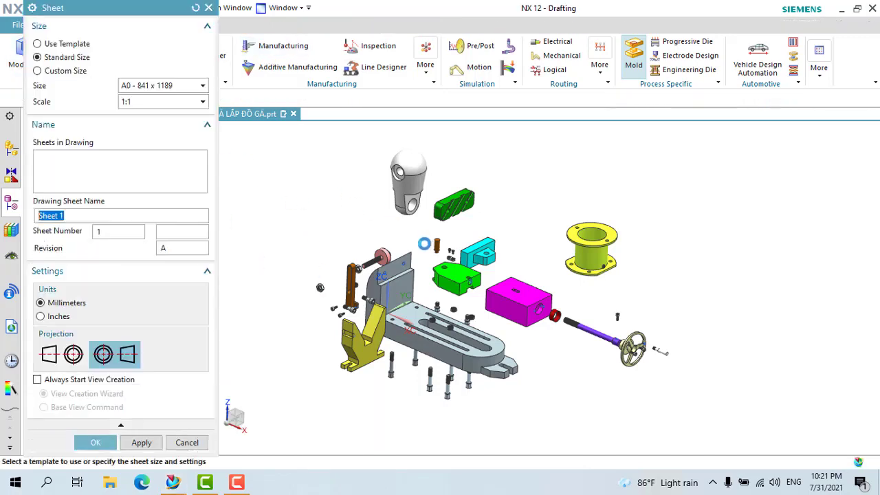
scroll(454, 294, "down", 2)
scroll(497, 334, "up", 2)
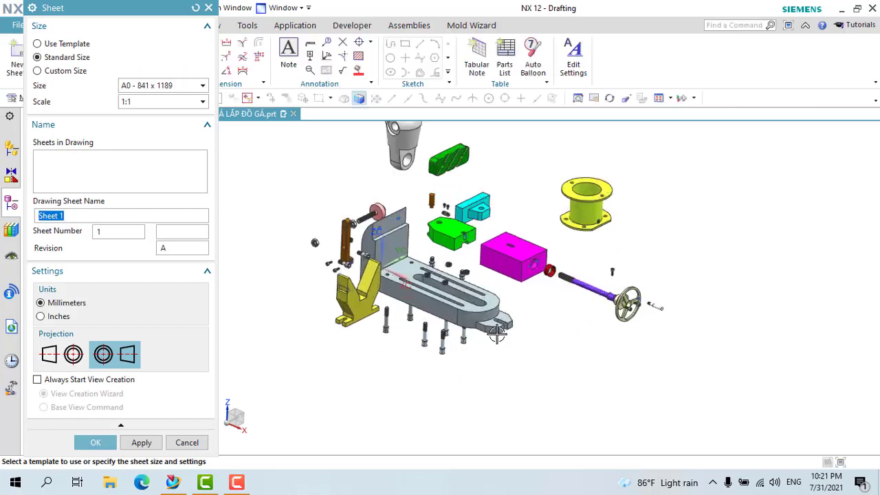
left_click(146, 88)
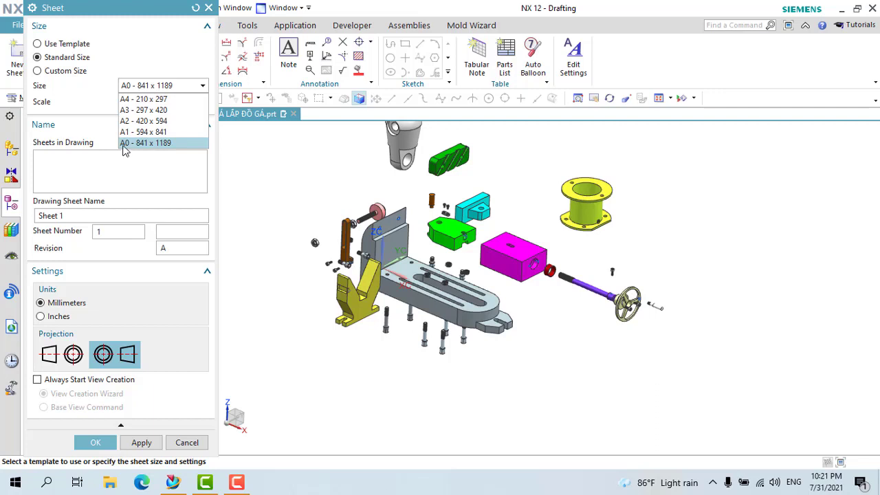
key("Return")
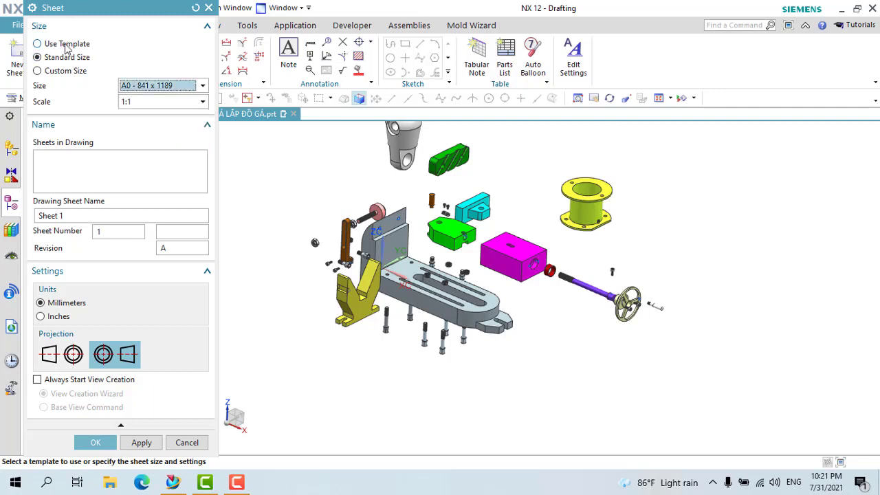
left_click(67, 46)
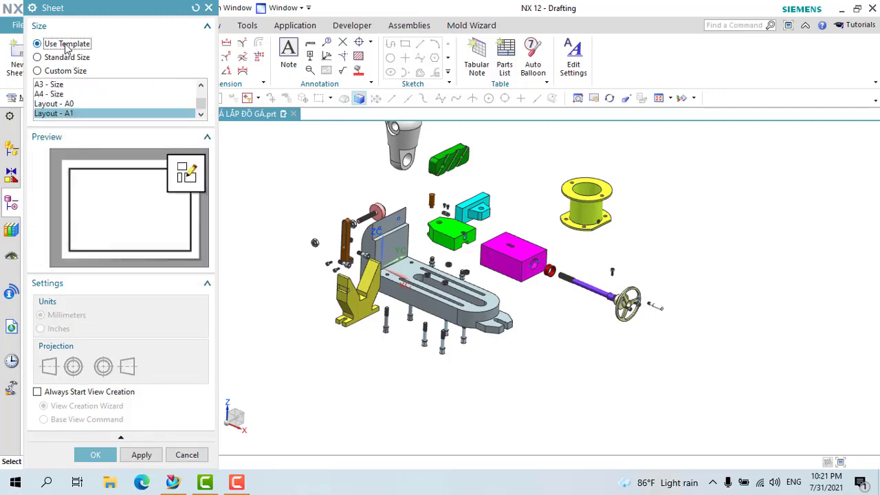
scroll(60, 92, "up", 1)
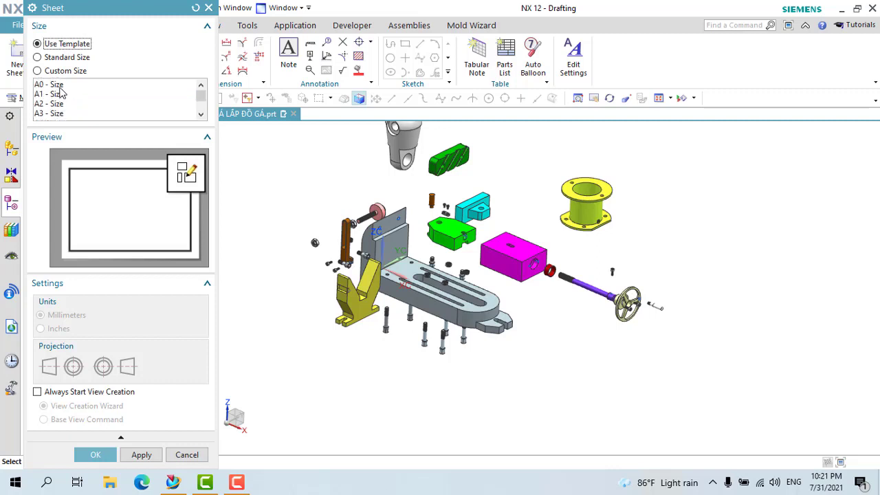
left_click(55, 84)
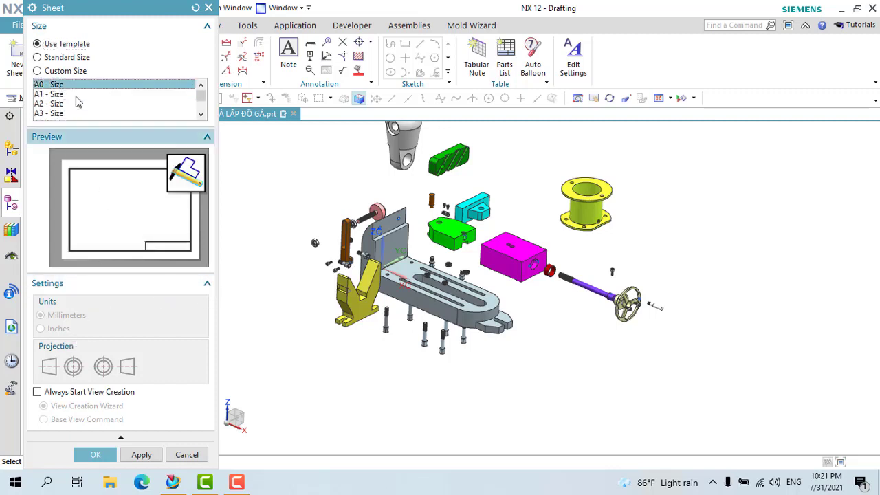
left_click(73, 58)
left_click(147, 88)
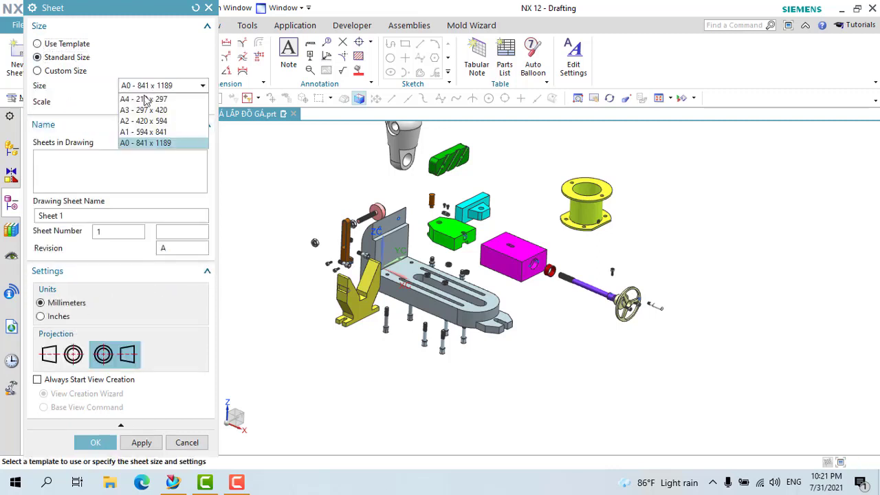
left_click(149, 144)
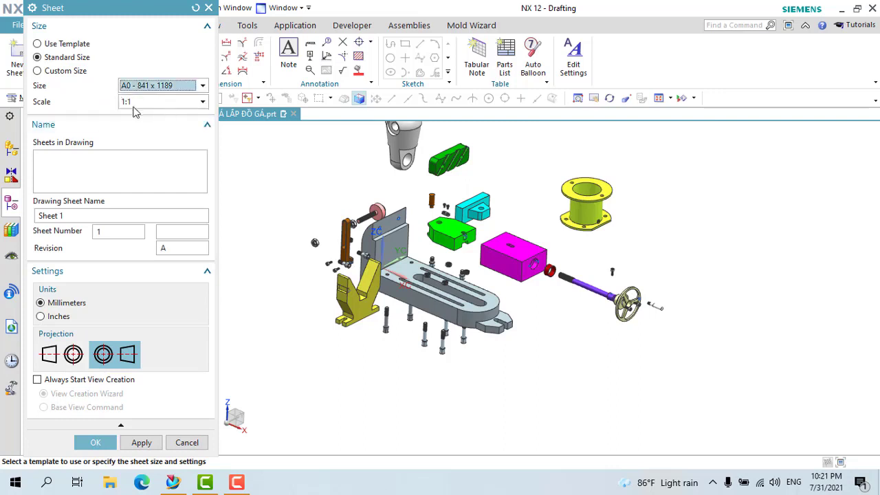
Set scale 1:1 and 1st Angle projection, start views with Base View, and create the sheet
left_click(136, 110)
left_click(157, 169)
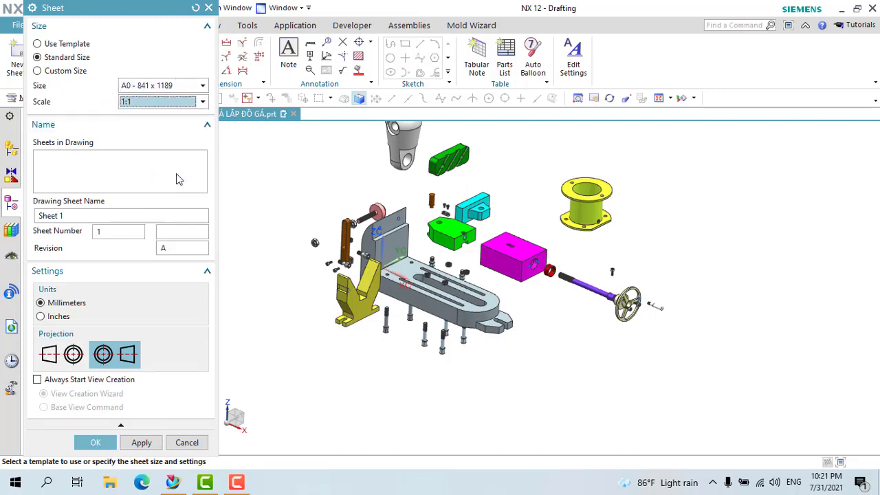
left_click(62, 354)
left_click(47, 383)
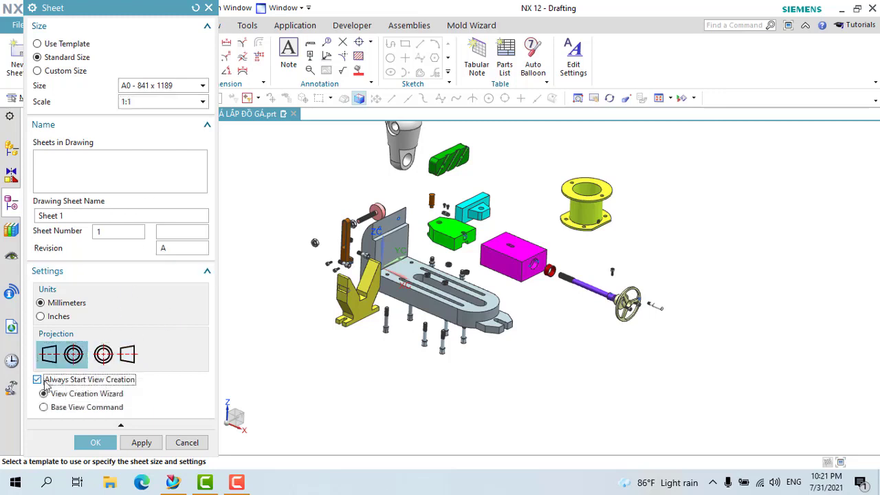
left_click(45, 407)
left_click(65, 394)
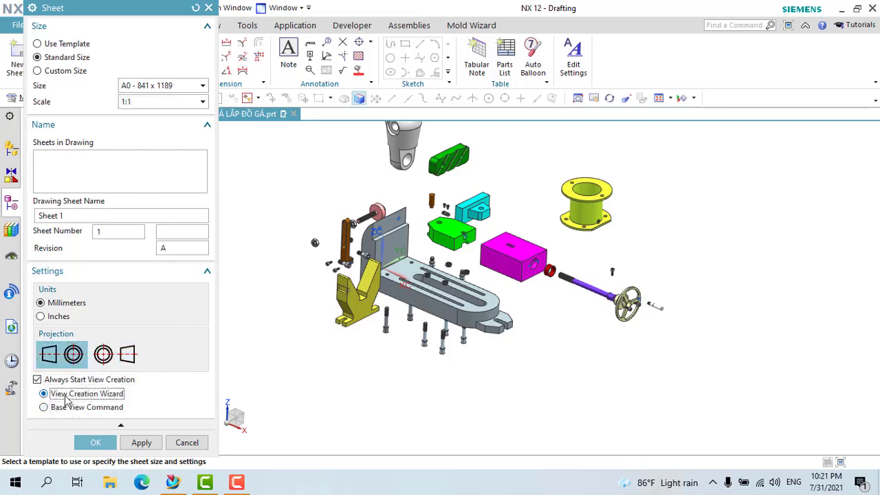
left_click(46, 409)
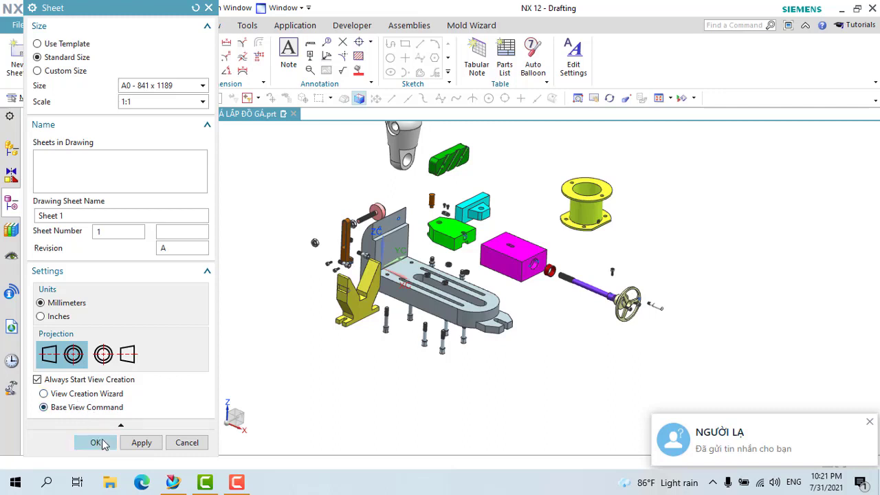
left_click(100, 443)
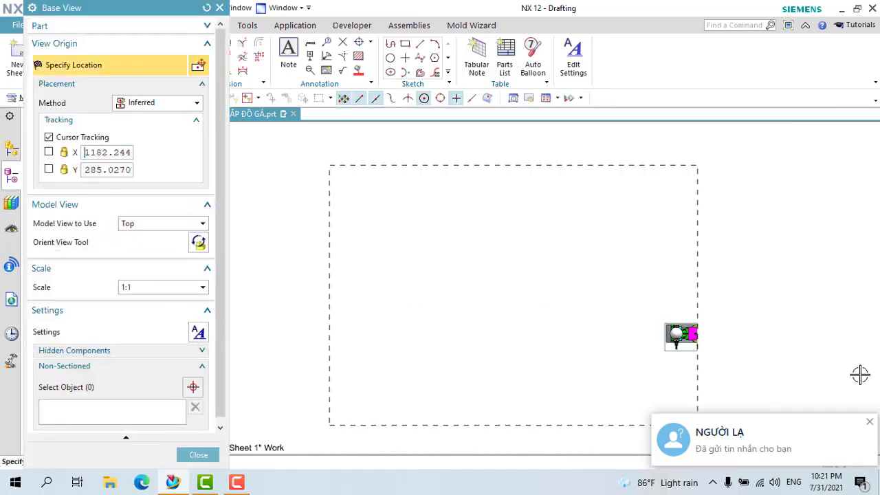
Close the Base View dialog without placing any view on Sheet 1
scroll(552, 338, "up", 1)
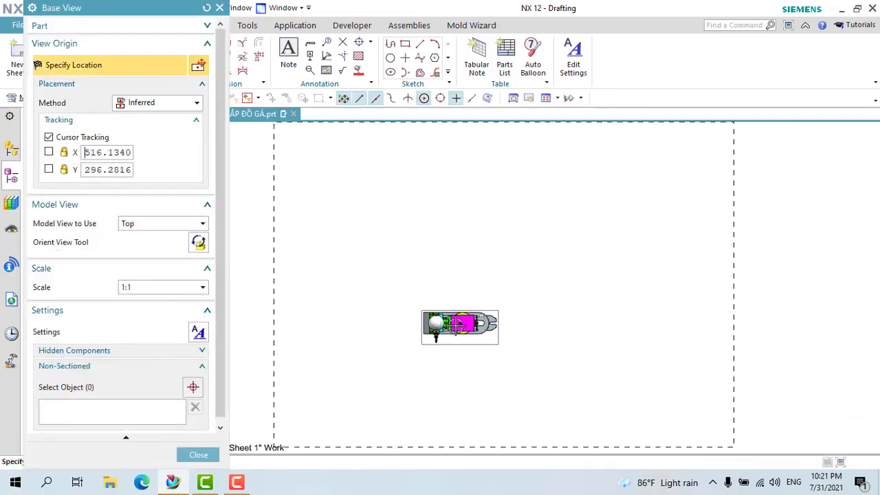
scroll(458, 326, "down", 1)
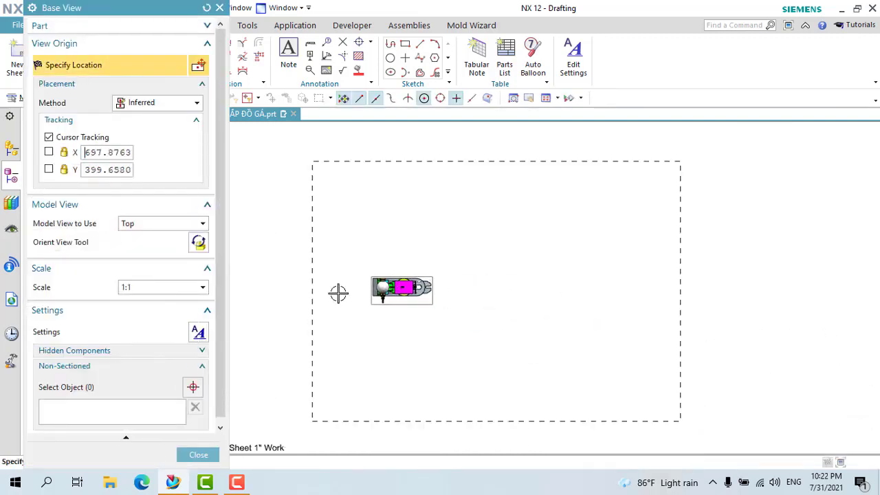
left_click(220, 9)
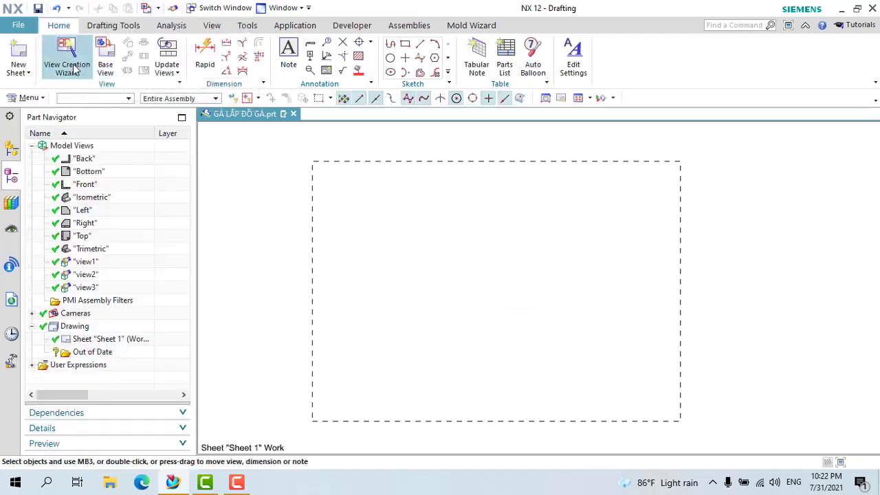
left_click(236, 482)
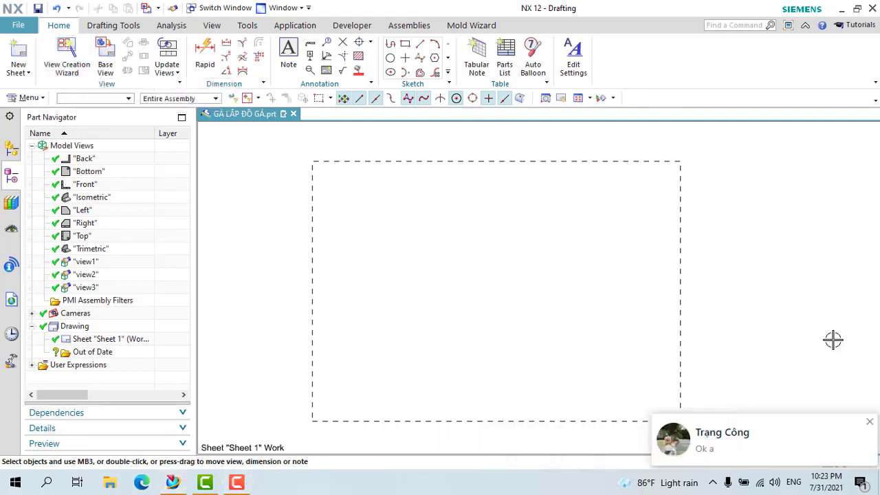
left_click(231, 491)
left_click(232, 491)
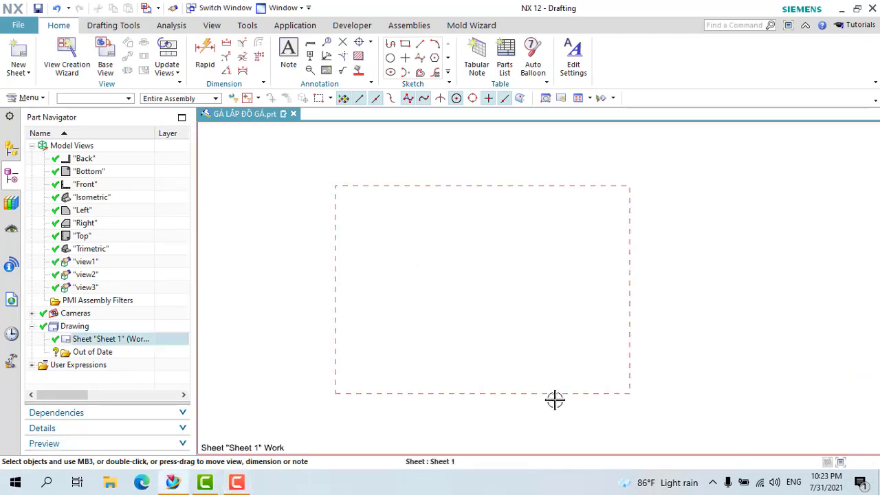
scroll(464, 324, "down", 2)
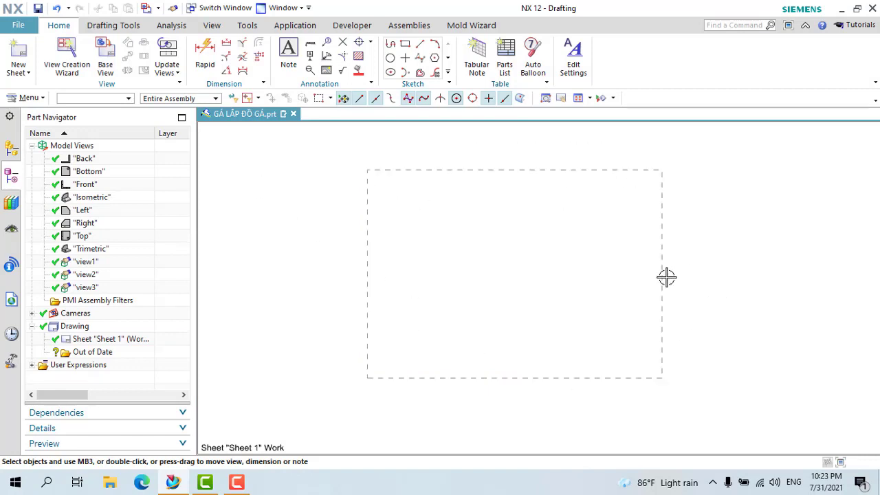
scroll(376, 235, "up", 1)
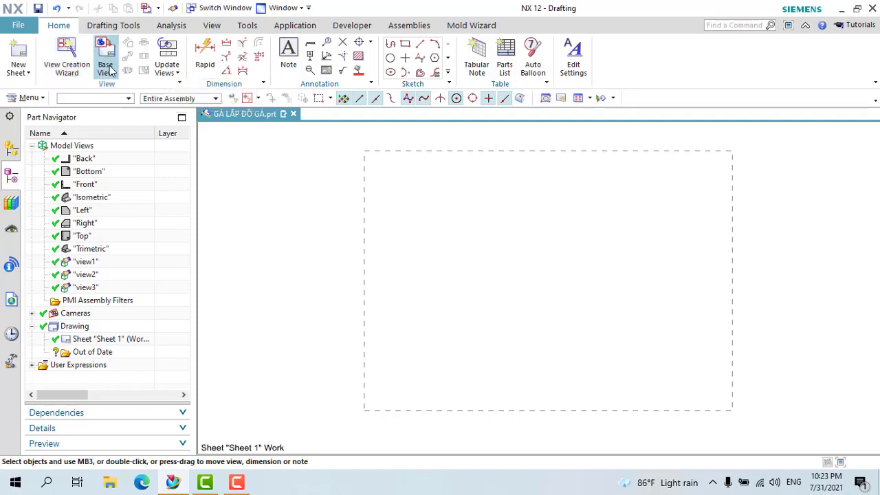
Preview view1, view2 and view3, then choose the Trimetric model view for the base view
left_click(106, 58)
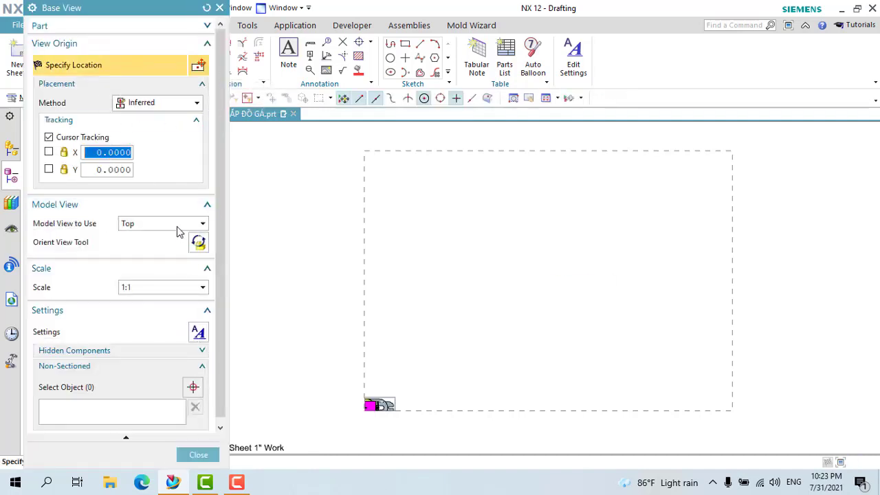
left_click(177, 226)
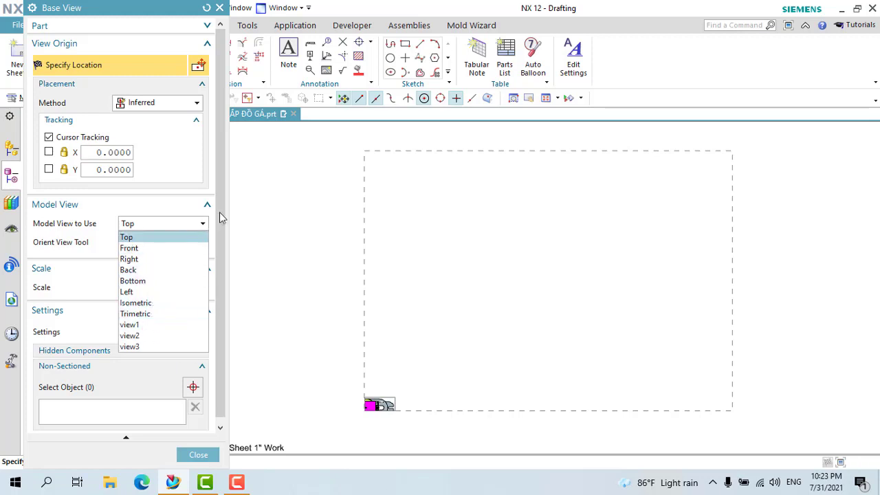
left_click(221, 215)
left_click(174, 225)
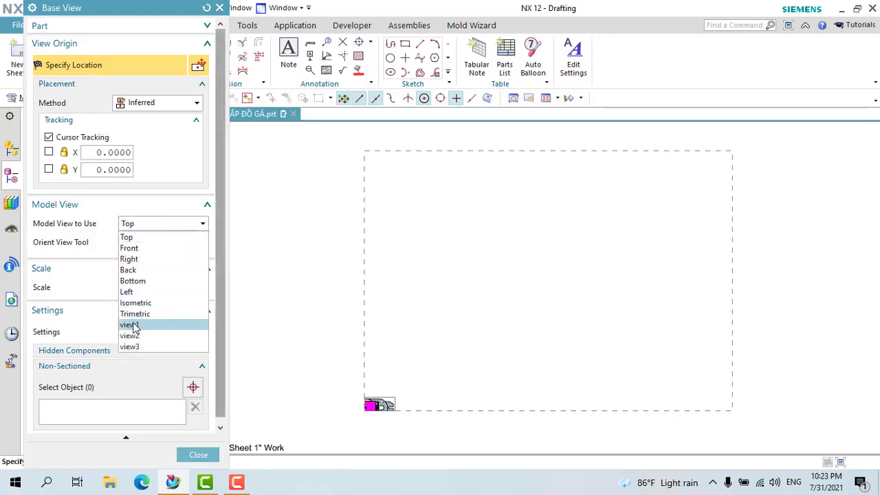
left_click(131, 325)
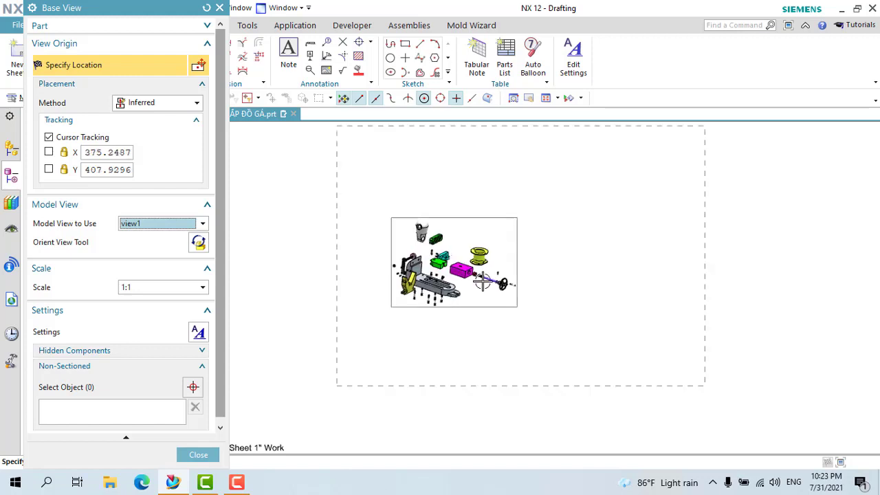
scroll(482, 282, "down", 2)
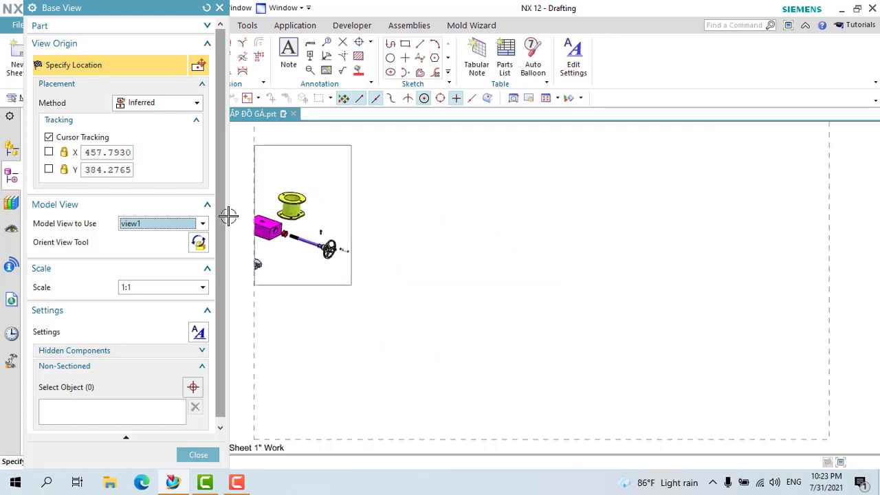
left_click(181, 222)
left_click(134, 311)
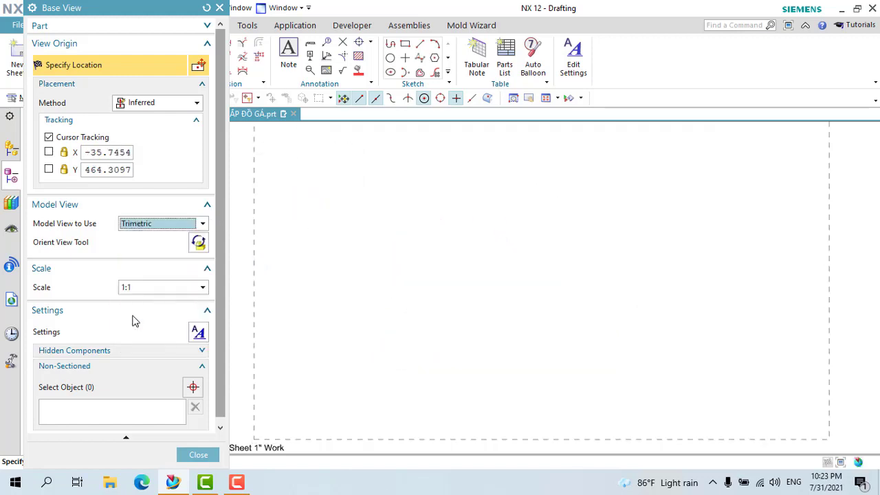
scroll(475, 270, "down", 3)
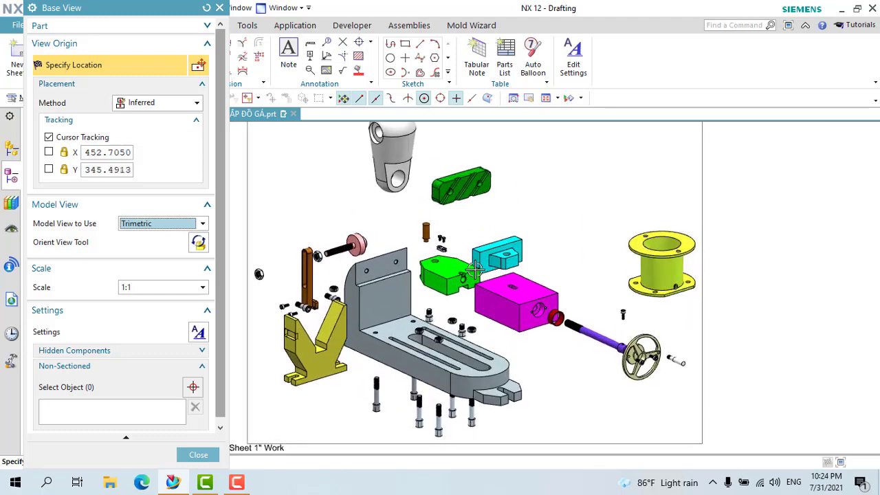
middle_click_drag(475, 270, 240, 232, "shift")
left_click(162, 223)
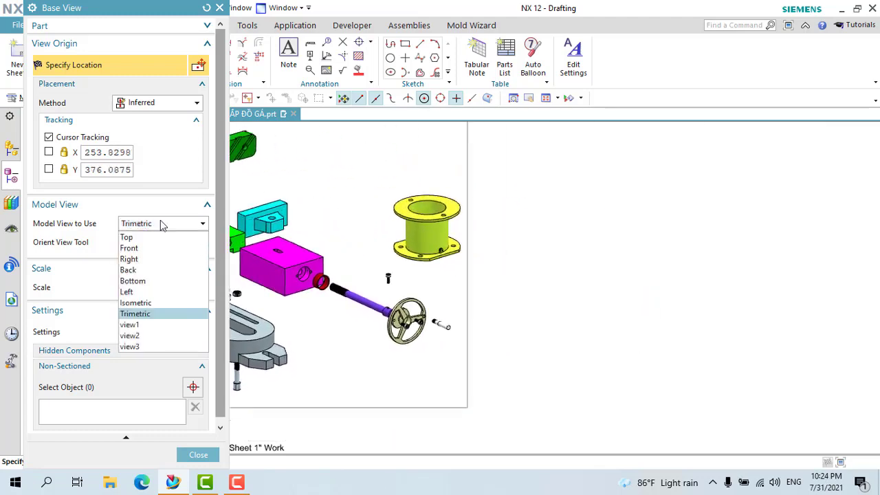
left_click(145, 325)
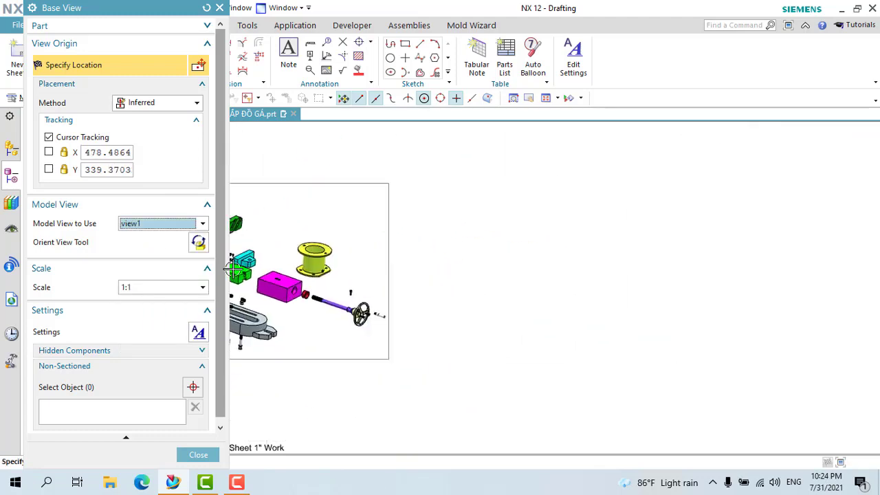
left_click(151, 226)
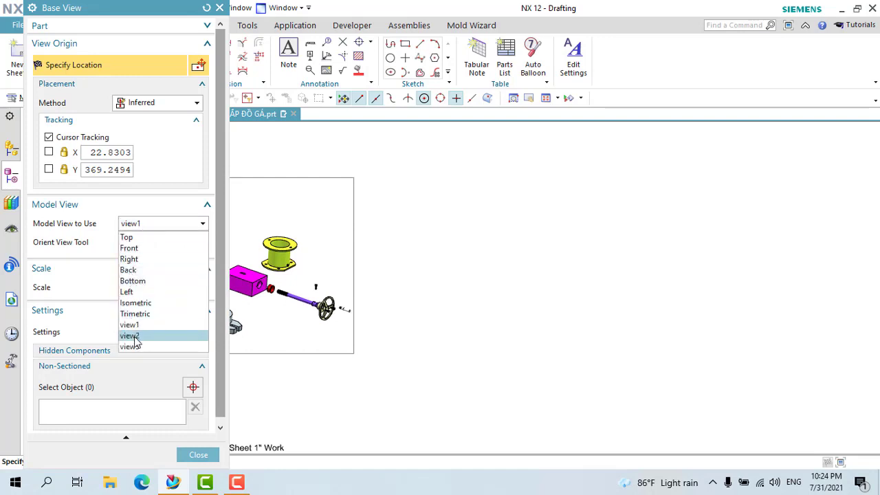
left_click(134, 337)
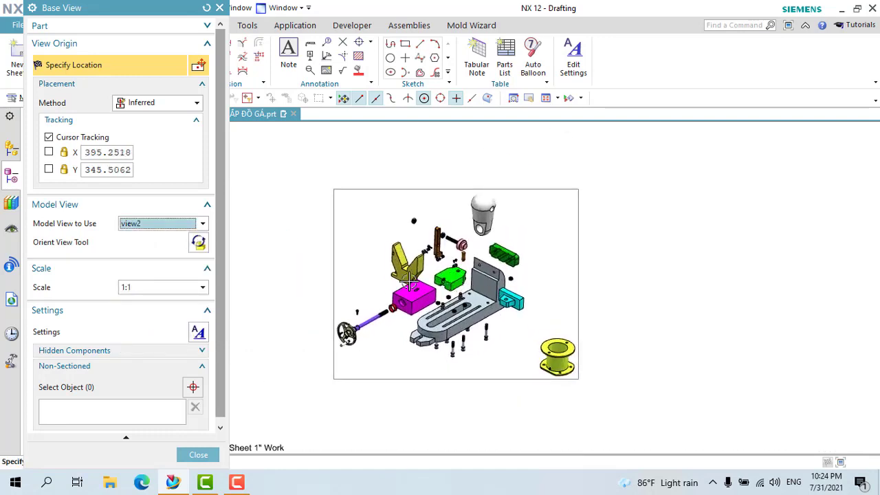
left_click(158, 227)
left_click(143, 348)
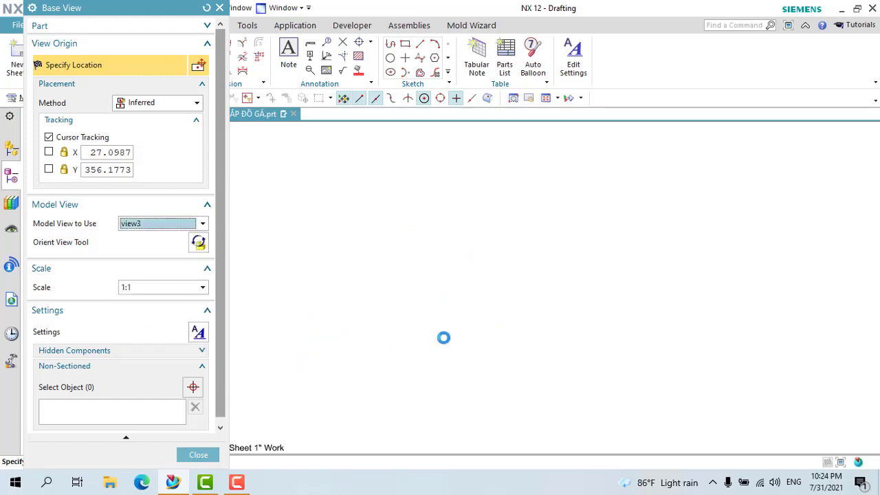
left_click(171, 227)
left_click(136, 315)
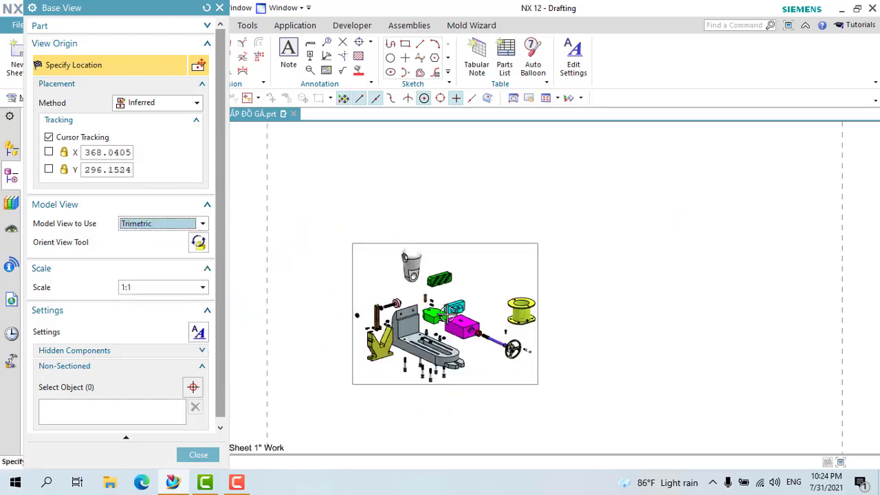
Set the base view scale to 2:1 and place the Trimetric view on the sheet
scroll(457, 309, "down", 3)
scroll(464, 289, "down", 3)
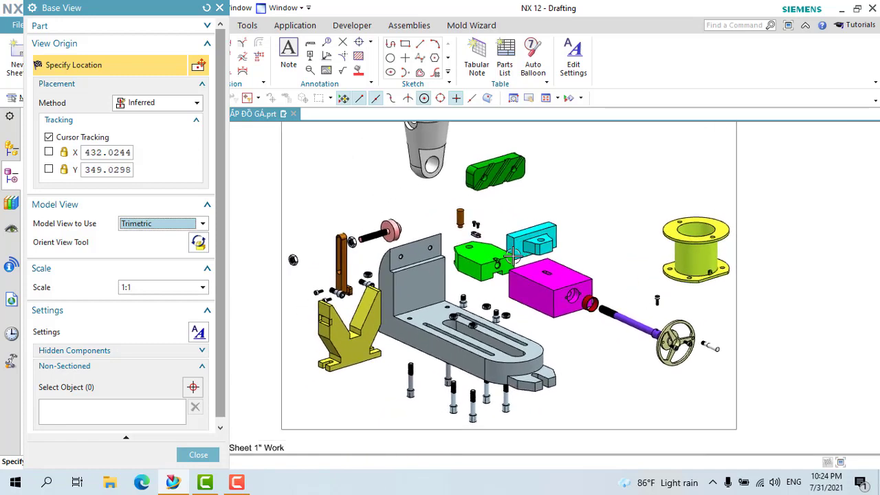
scroll(474, 262, "down", 2)
scroll(485, 259, "up", 2)
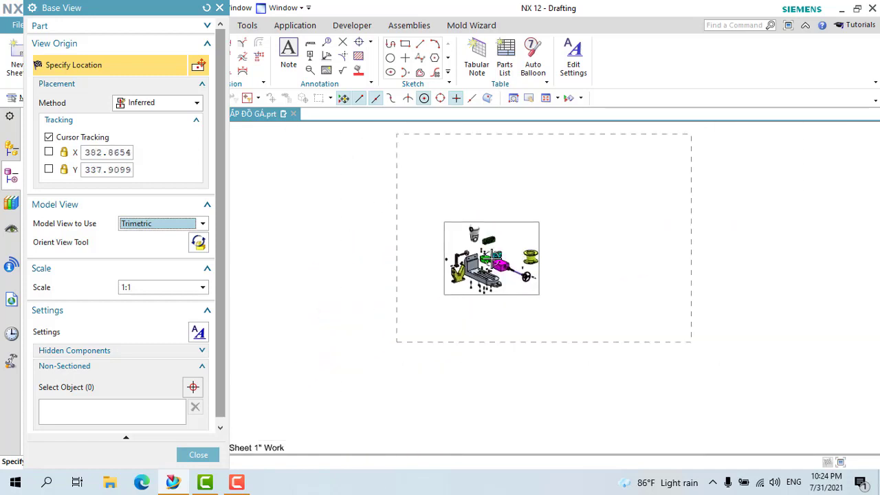
scroll(485, 259, "up", 1)
scroll(485, 258, "up", 1)
scroll(486, 258, "up", 1)
scroll(485, 272, "down", 2)
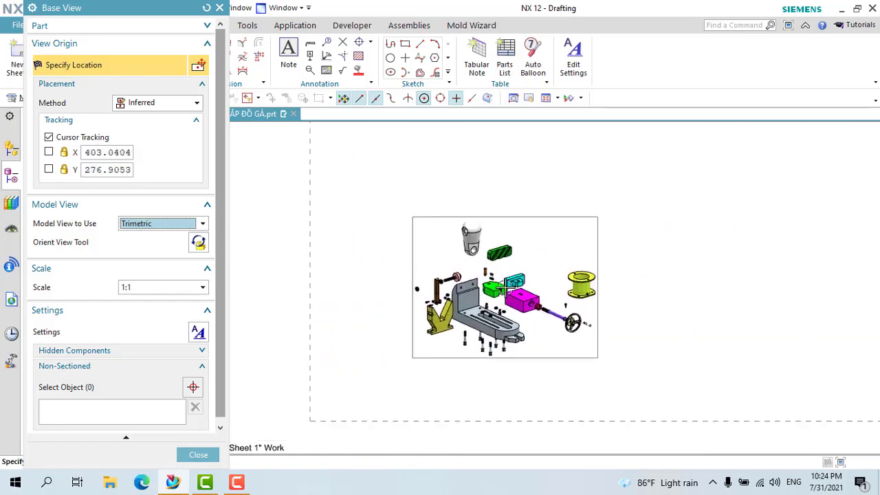
scroll(505, 282, "down", 1)
scroll(499, 296, "up", 2)
scroll(514, 267, "up", 1)
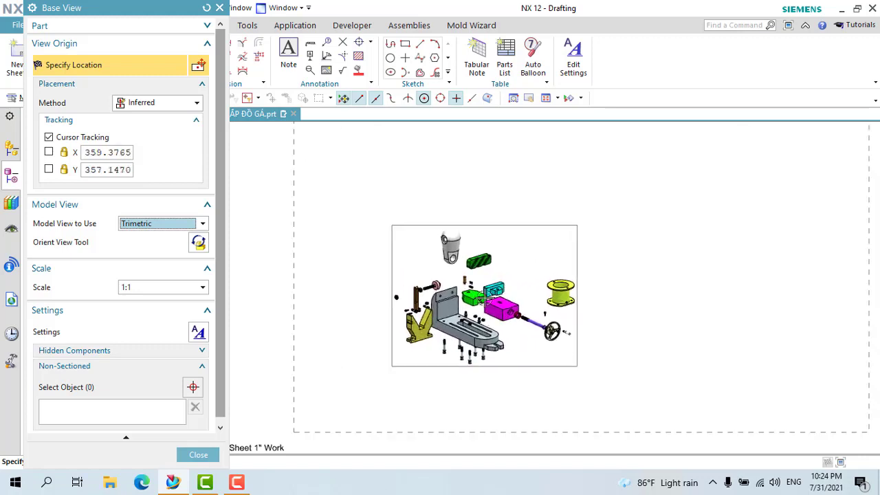
scroll(479, 261, "down", 4)
scroll(483, 286, "up", 2)
left_click(176, 289)
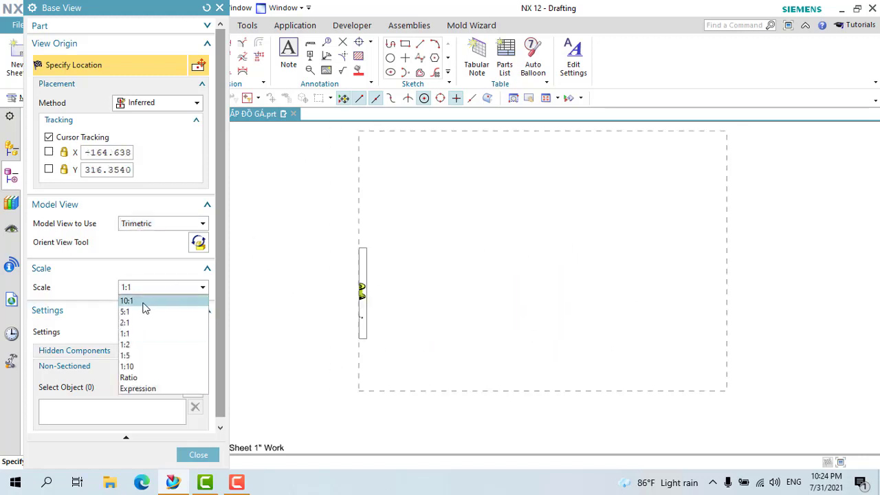
left_click(131, 323)
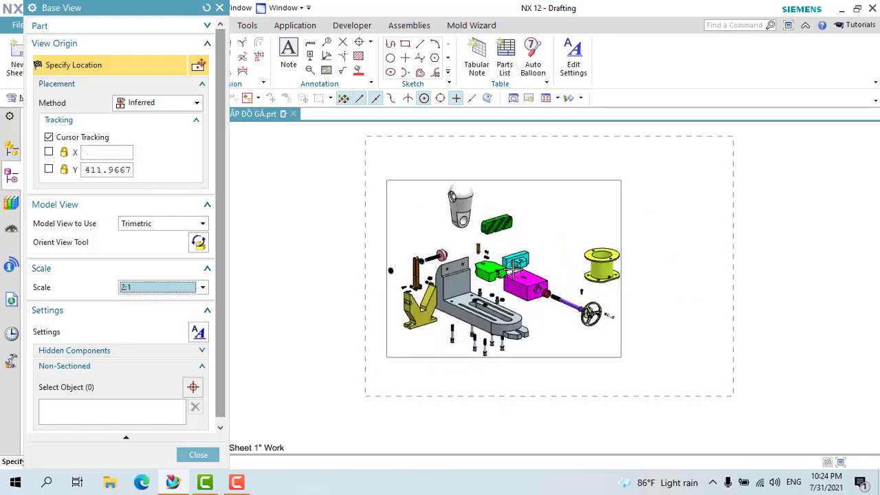
scroll(526, 273, "up", 1)
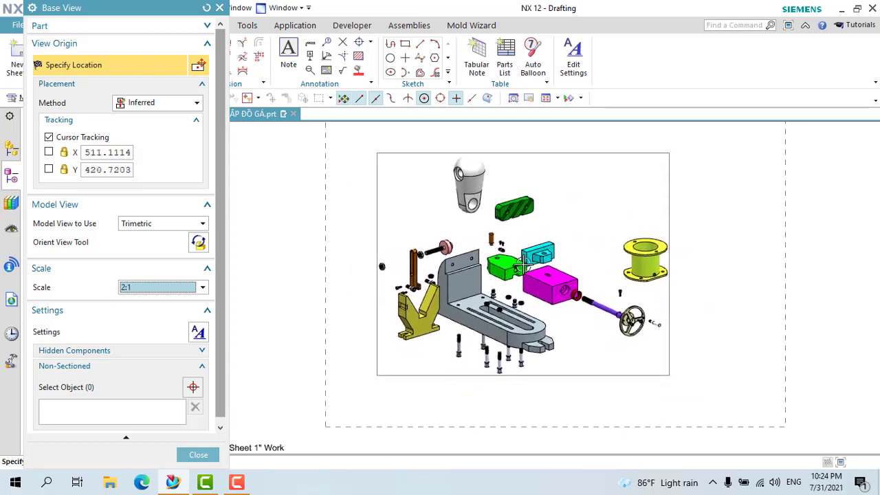
left_click(501, 276)
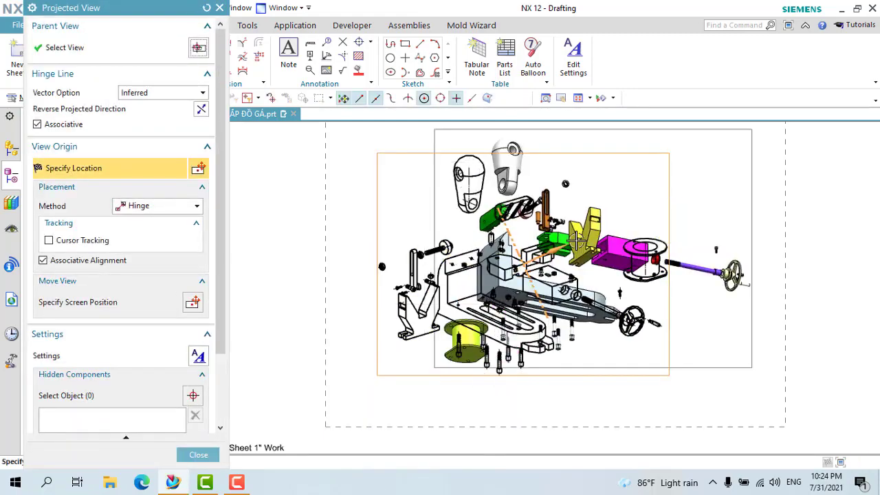
Close the Projected View dialog without adding a projected view
left_click(198, 454)
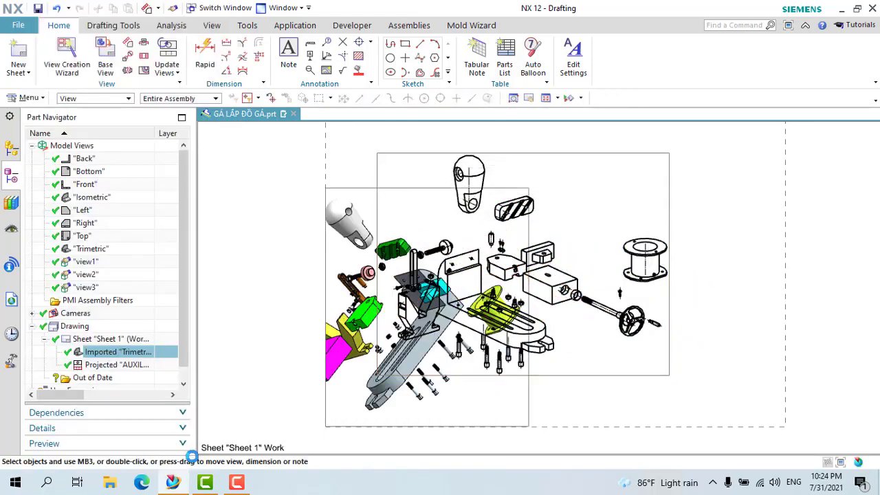
Drag the Trimetric base view a little lower on Sheet 1
scroll(448, 320, "up", 3)
scroll(472, 324, "up", 2)
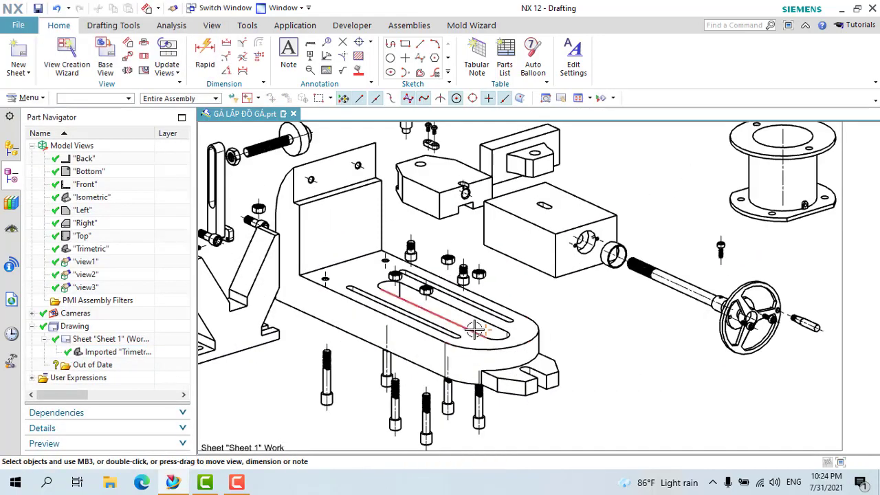
scroll(472, 324, "down", 5)
scroll(626, 255, "up", 2)
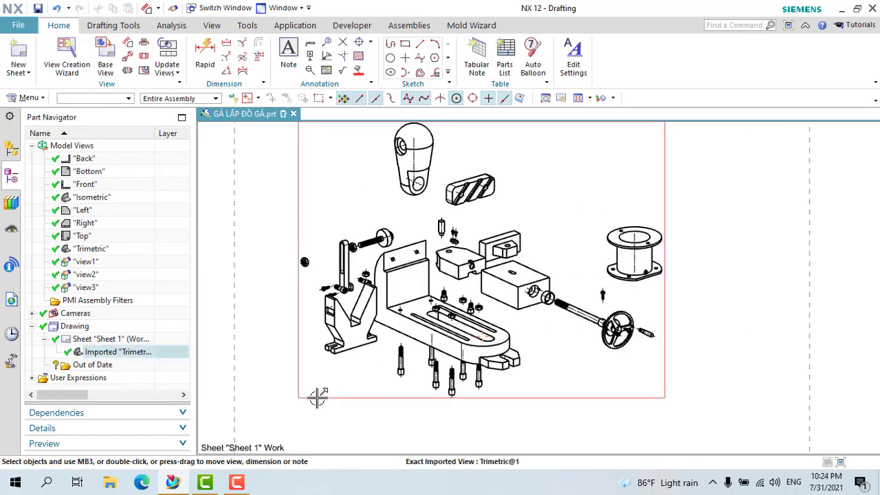
left_click_drag(315, 399, 314, 414)
scroll(367, 372, "down", 4)
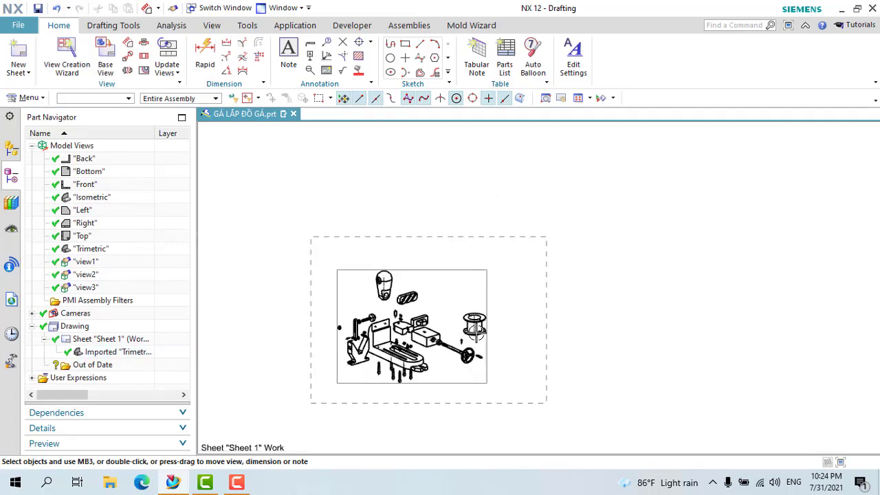
scroll(522, 310, "up", 2)
scroll(392, 329, "down", 1)
scroll(387, 344, "down", 3)
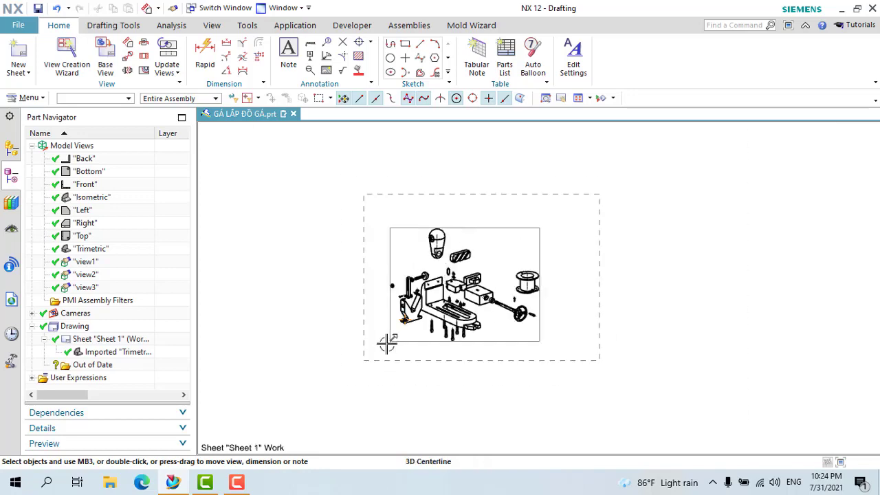
scroll(387, 354, "up", 2)
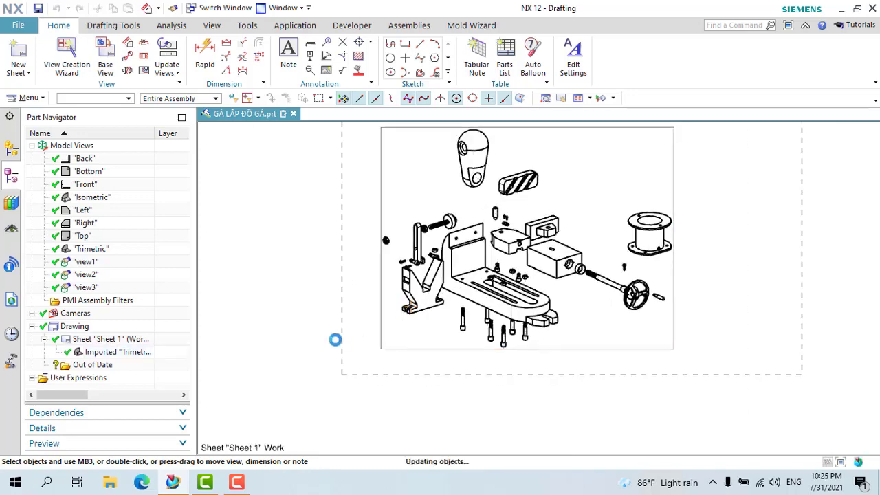
scroll(321, 326, "down", 2)
scroll(447, 289, "up", 2)
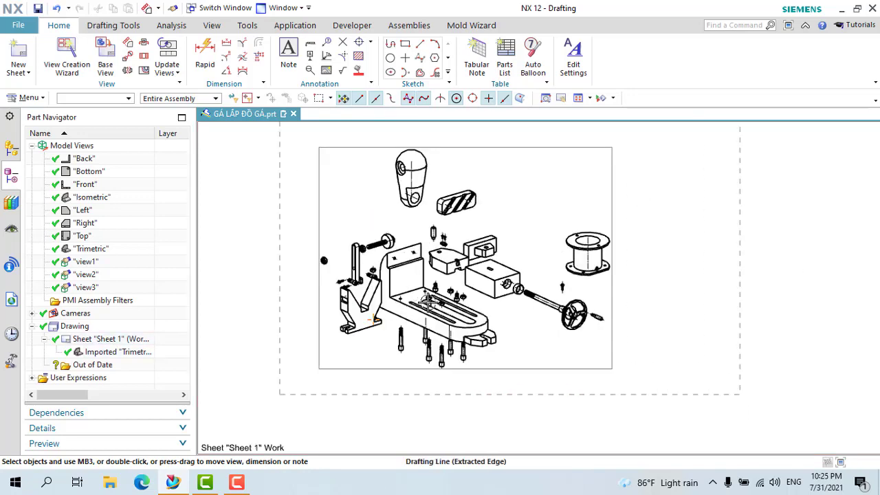
scroll(507, 266, "up", 2)
scroll(535, 282, "down", 2)
scroll(543, 302, "up", 3)
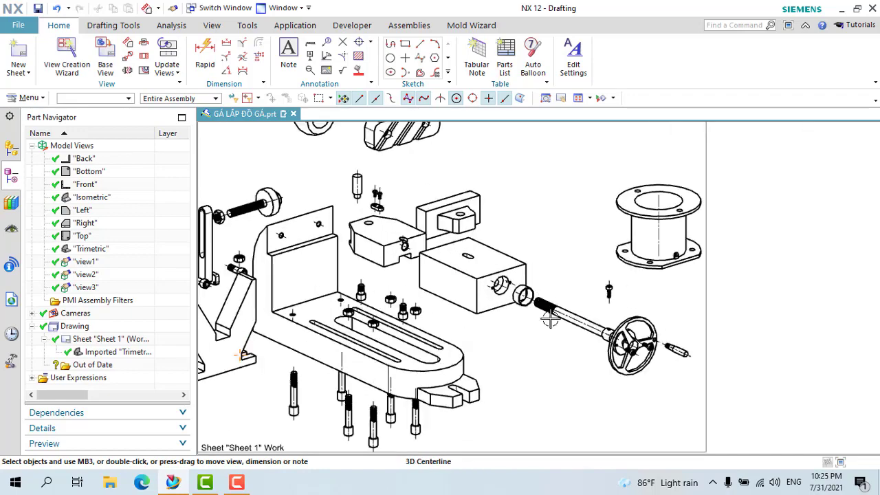
scroll(550, 319, "up", 2)
scroll(552, 328, "down", 2)
scroll(550, 326, "down", 2)
scroll(550, 323, "down", 1)
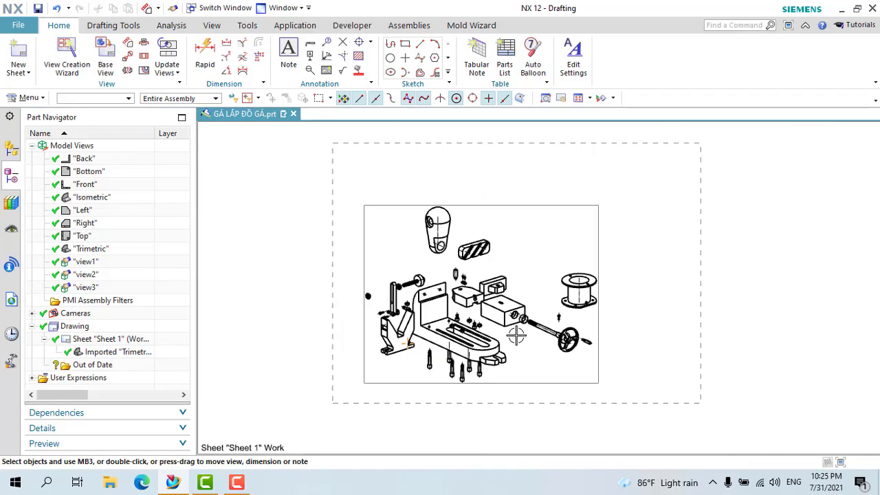
scroll(560, 289, "down", 2)
scroll(580, 267, "up", 3)
scroll(577, 264, "down", 2)
scroll(612, 251, "up", 1)
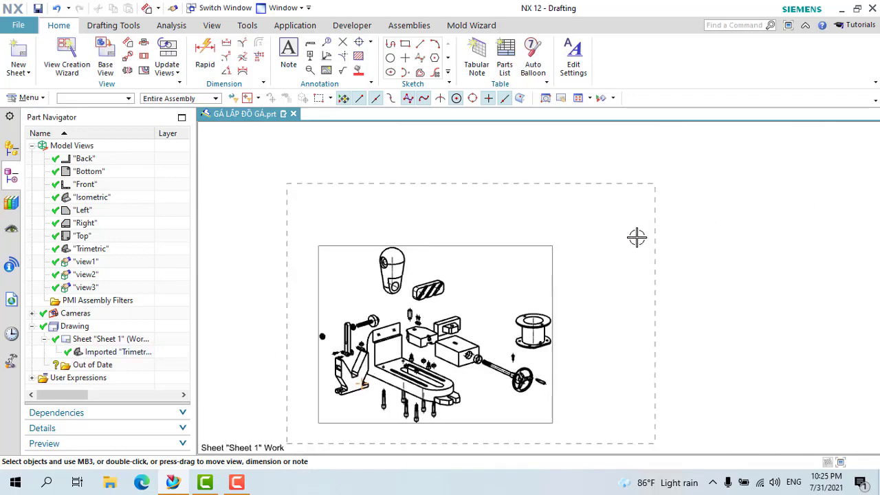
scroll(634, 238, "up", 1)
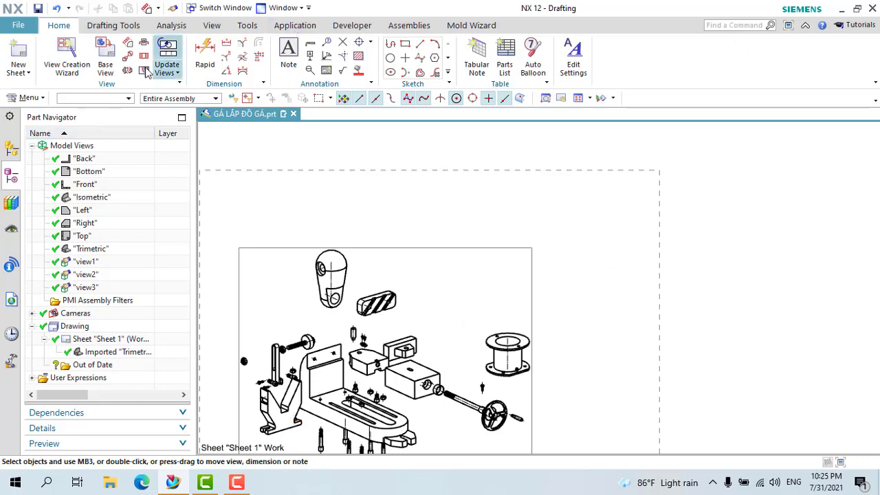
Place the 25-row Parts List right of the Trimetric view and box-select it
left_click(505, 63)
scroll(536, 236, "up", 1)
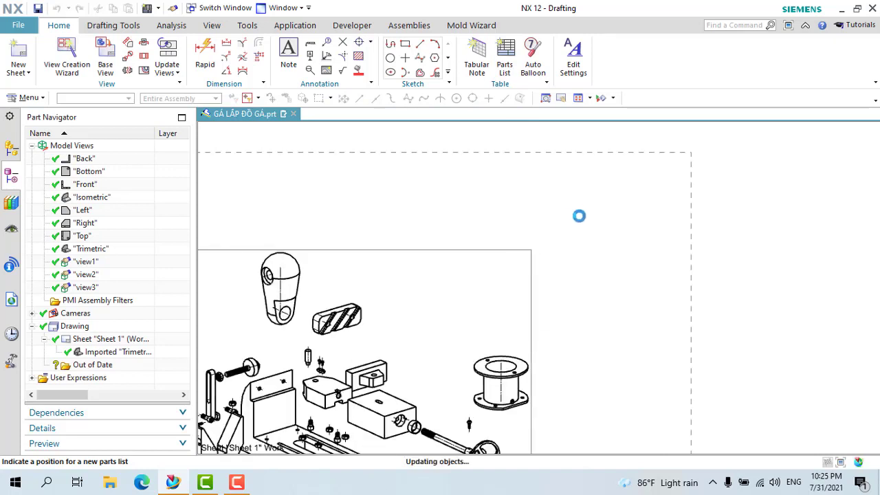
scroll(577, 241, "up", 1)
scroll(585, 240, "up", 1)
scroll(595, 238, "up", 2)
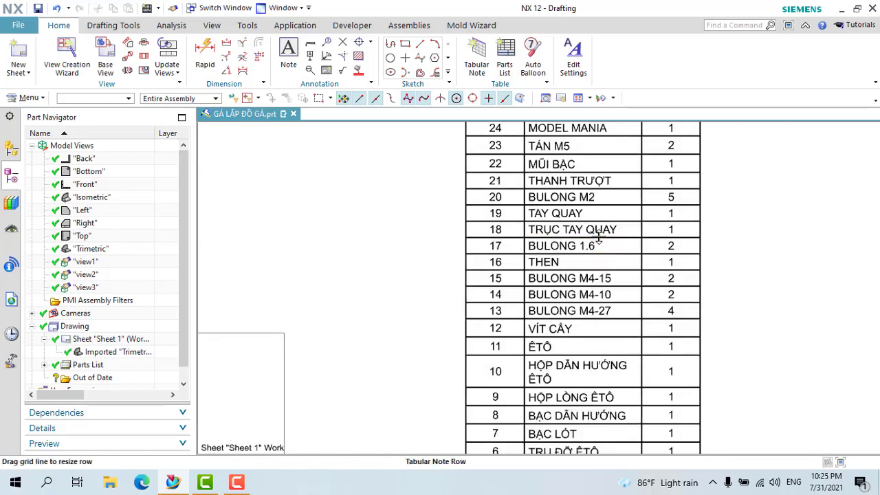
scroll(610, 218, "down", 1)
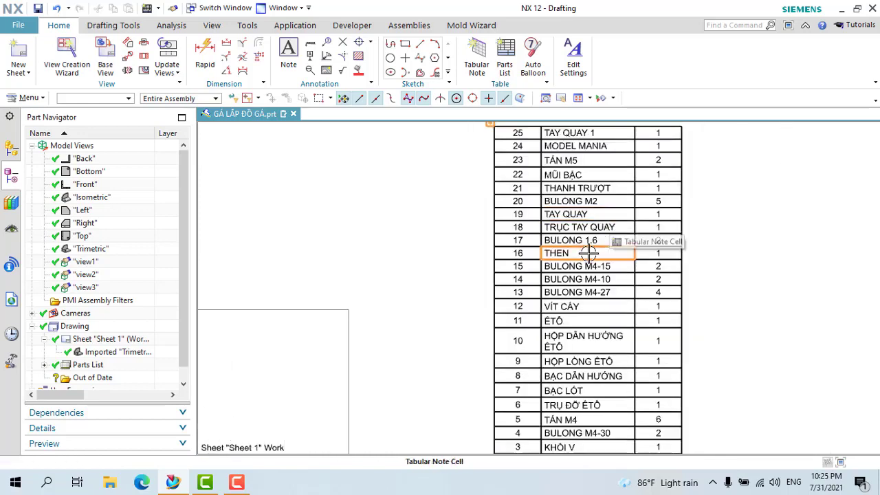
scroll(589, 254, "down", 2)
scroll(585, 393, "up", 2)
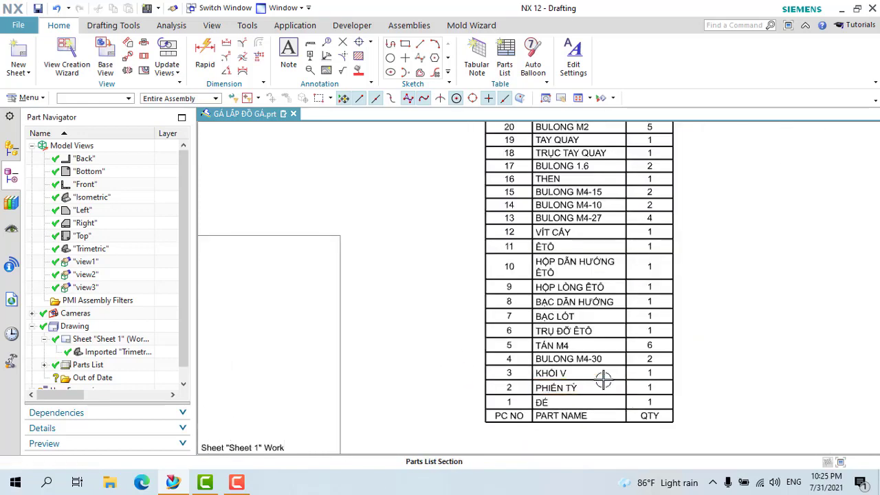
scroll(645, 387, "down", 1)
scroll(619, 364, "down", 1)
scroll(592, 346, "down", 4)
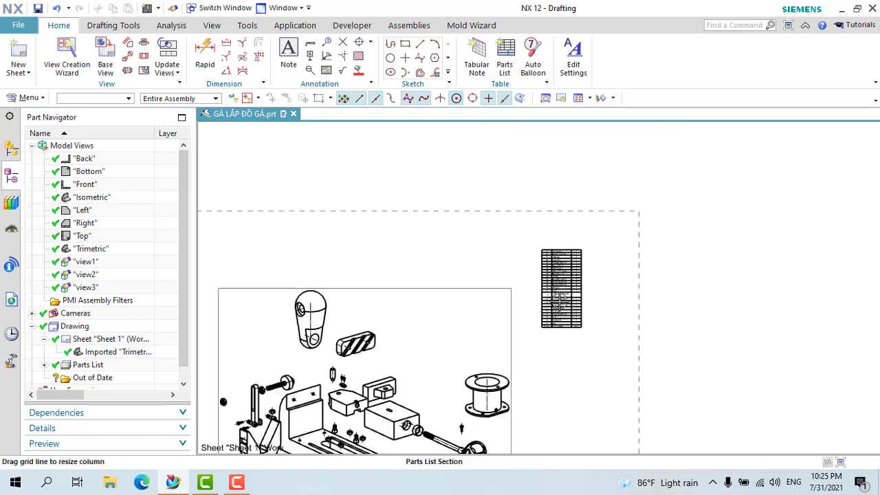
scroll(570, 316, "up", 2)
scroll(558, 305, "up", 1)
scroll(577, 243, "up", 1)
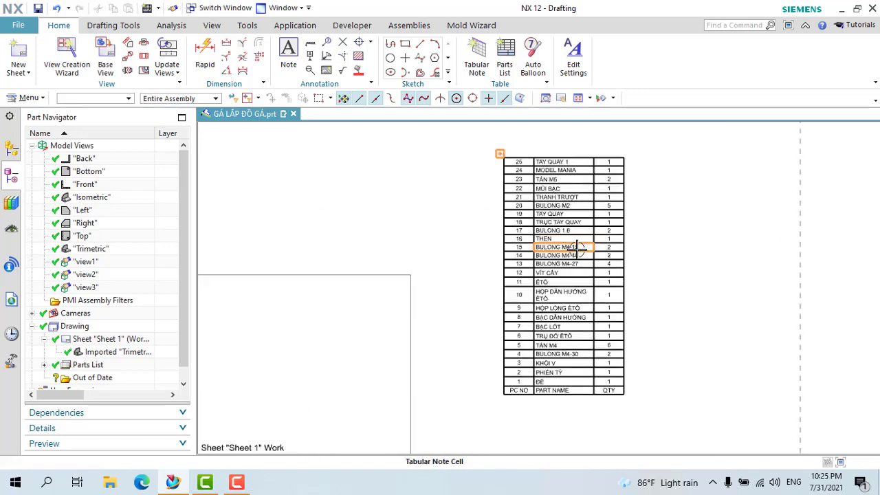
scroll(575, 246, "up", 2)
scroll(571, 275, "down", 4)
scroll(592, 357, "up", 3)
scroll(602, 323, "up", 3)
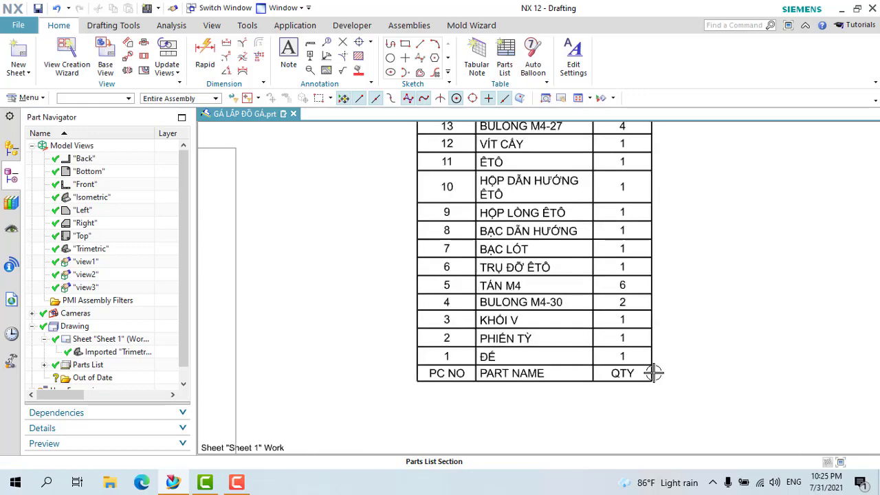
scroll(652, 381, "down", 3)
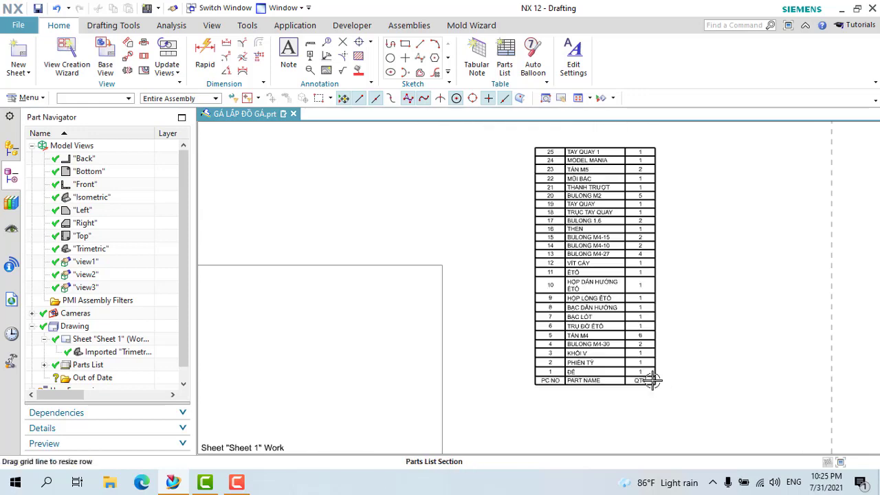
left_click_drag(511, 130, 696, 404)
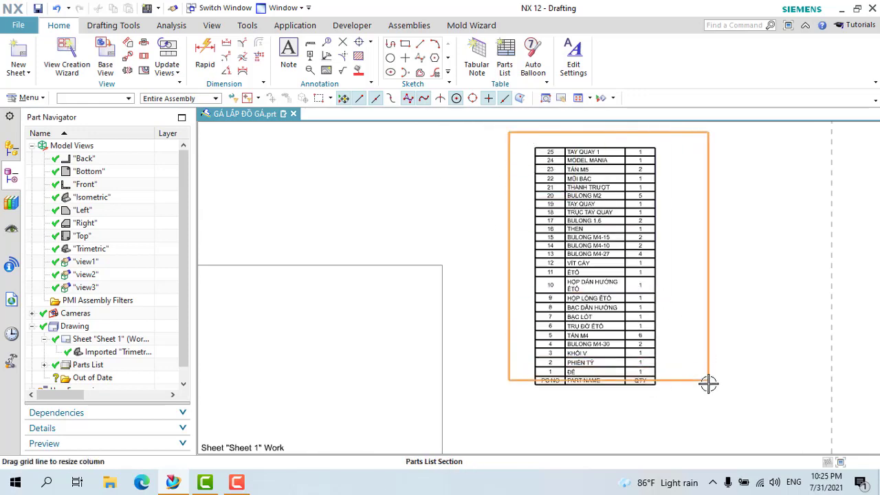
In the parts list Section settings, set Header Location to Above and keep Continuation Location Left
right_click(690, 311)
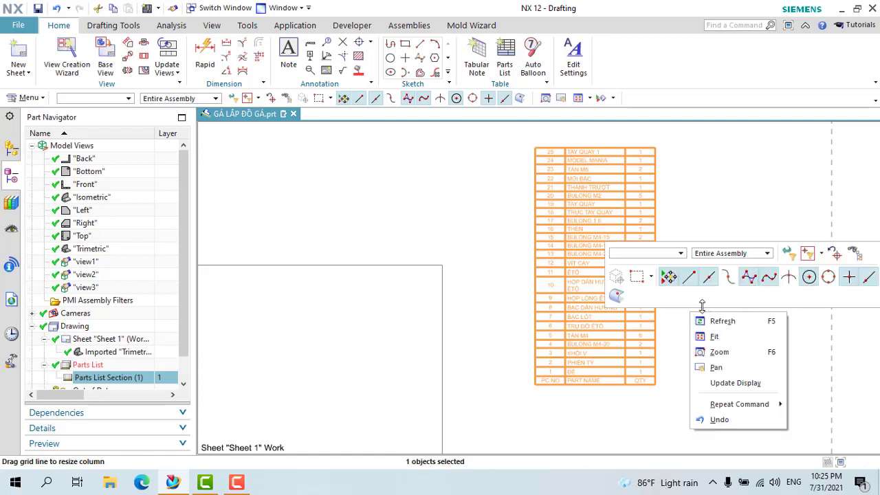
right_click(636, 332)
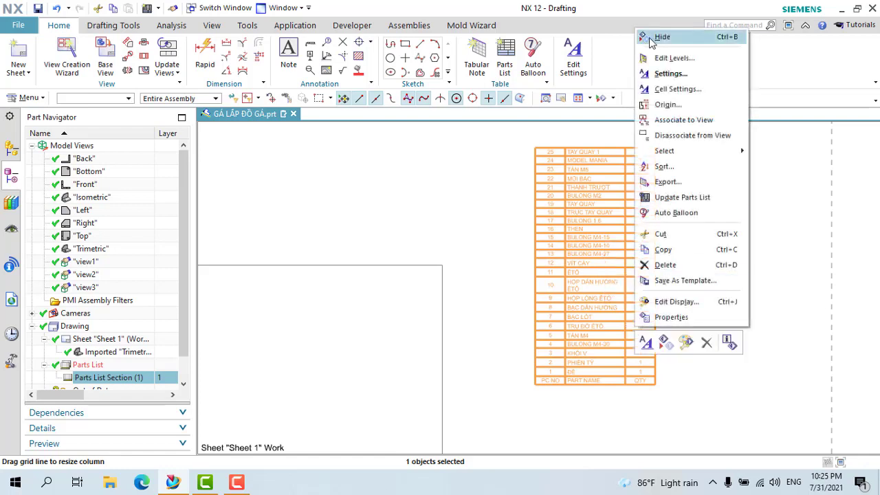
left_click(660, 75)
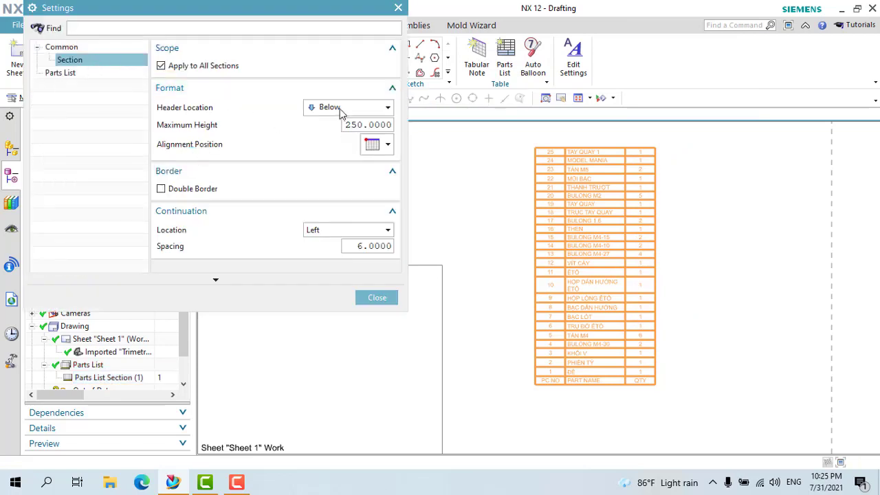
left_click(320, 108)
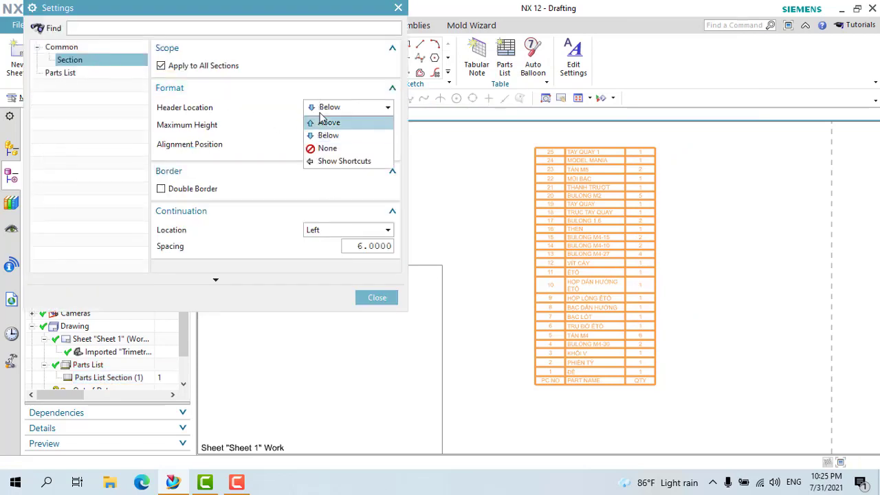
left_click(319, 112)
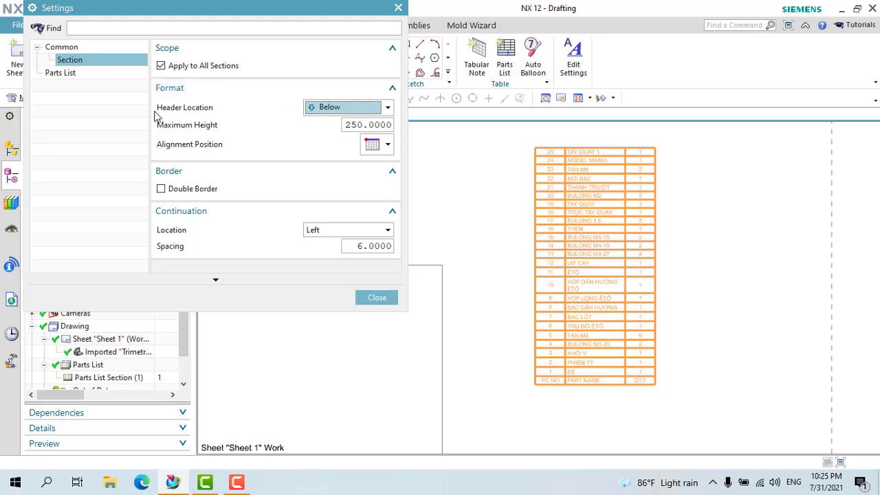
left_click(320, 108)
left_click(330, 123)
scroll(529, 173, "up", 2)
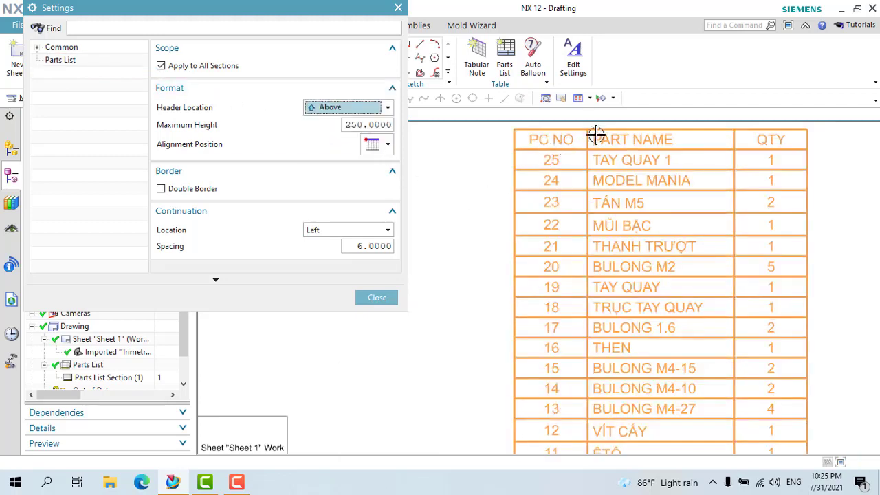
left_click(326, 232)
left_click(328, 276)
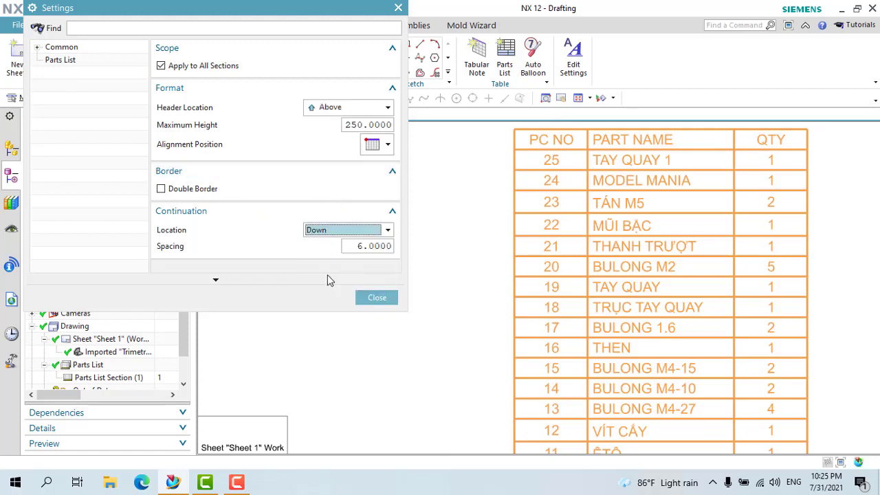
left_click(330, 233)
left_click(316, 242)
left_click(325, 232)
left_click(386, 297)
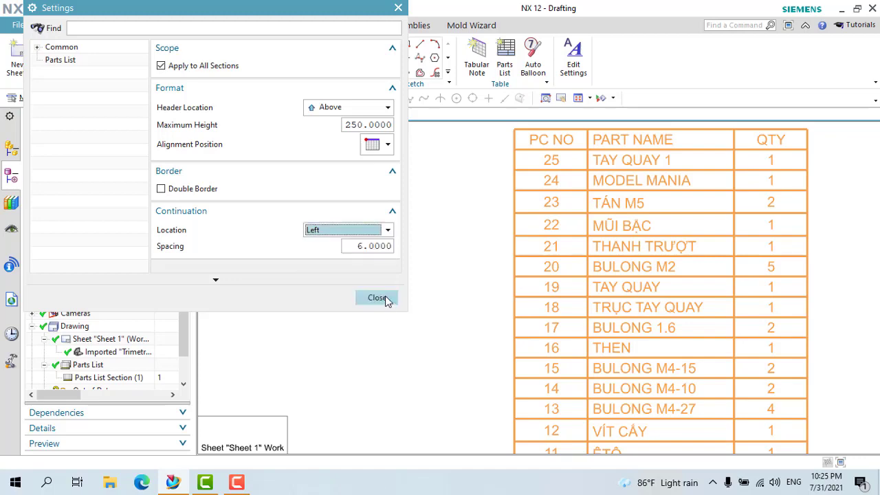
left_click(385, 299)
scroll(475, 275, "down", 3)
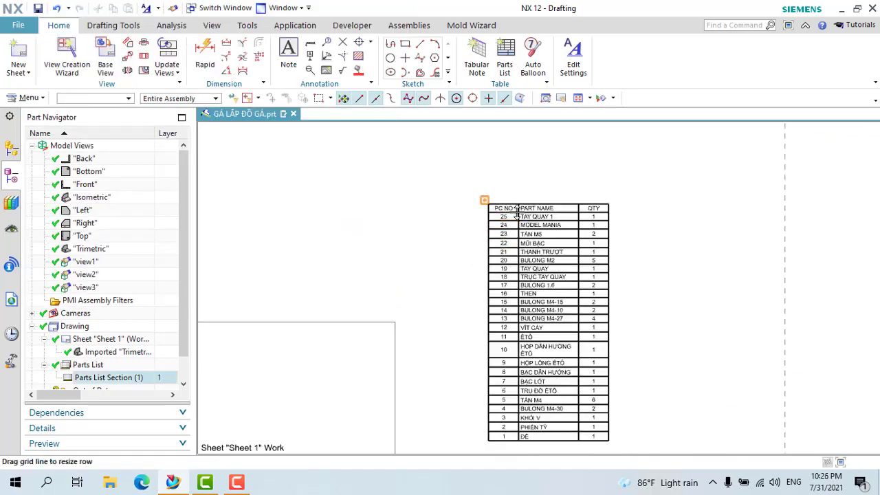
Set the parts list Grow Direction to Down so rows run from 1 to 25
scroll(507, 261, "up", 1)
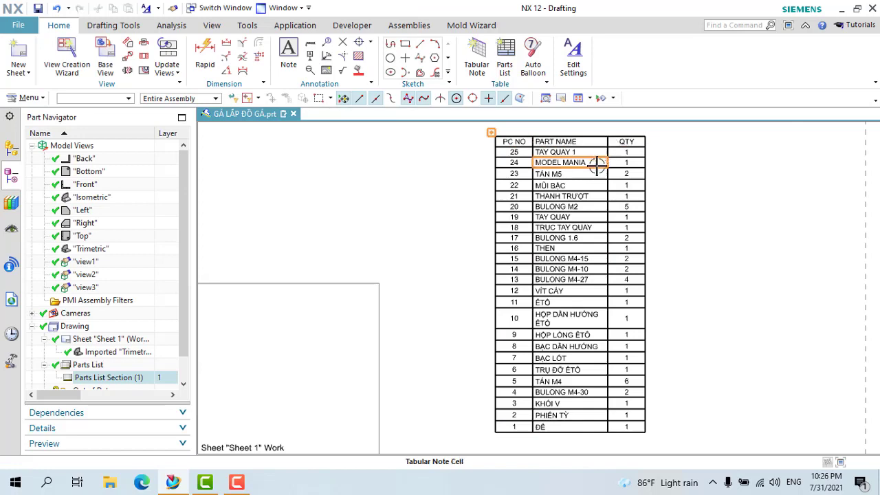
scroll(510, 196, "down", 3)
left_click(516, 187)
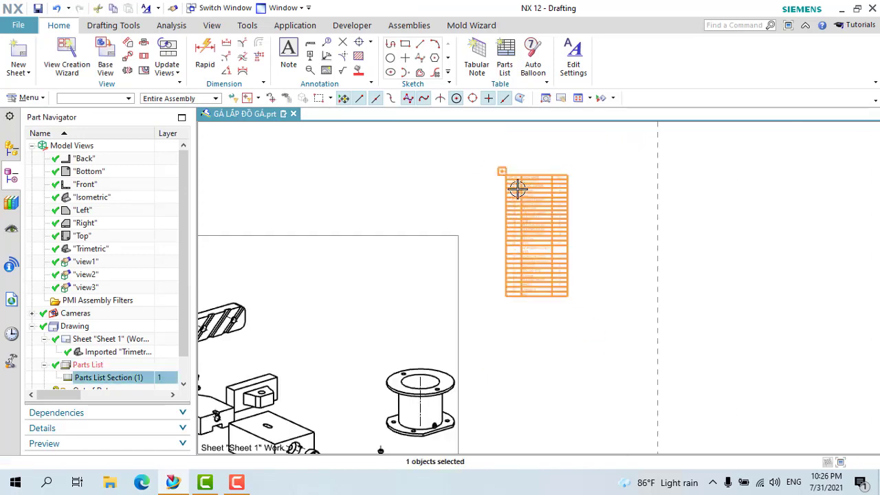
right_click(518, 176)
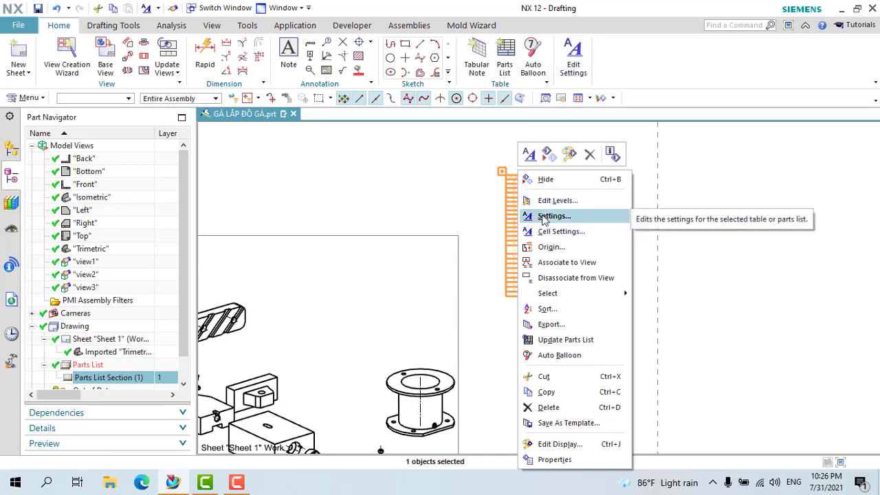
left_click(582, 216)
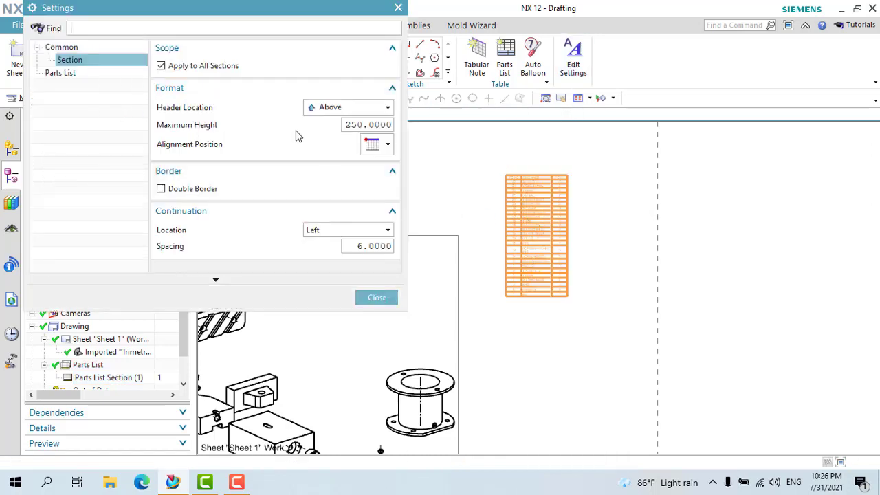
left_click(62, 73)
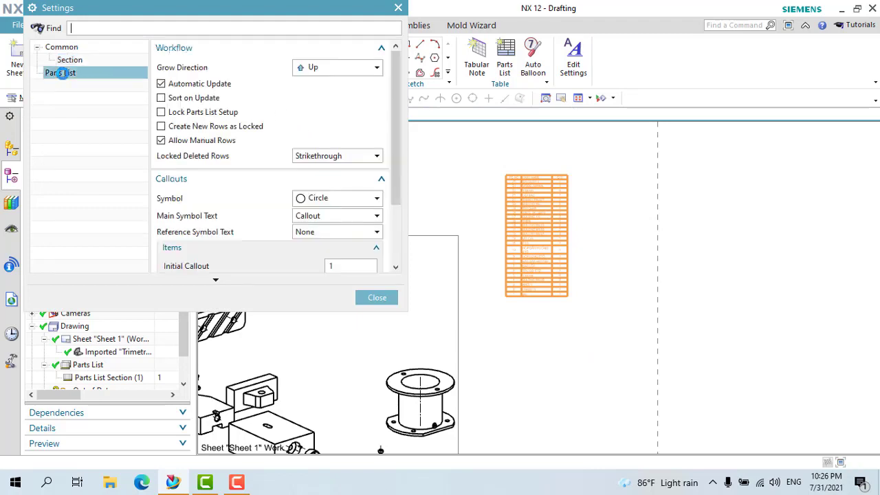
left_click(321, 72)
left_click(321, 92)
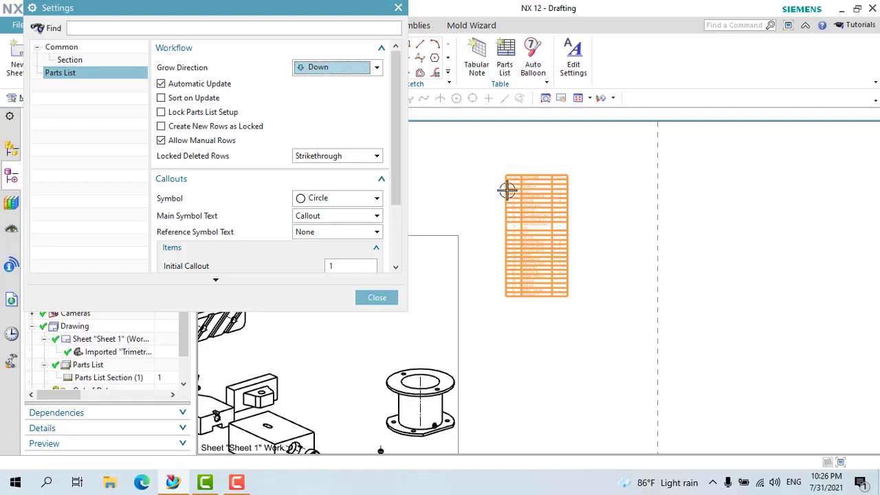
scroll(507, 189, "up", 5)
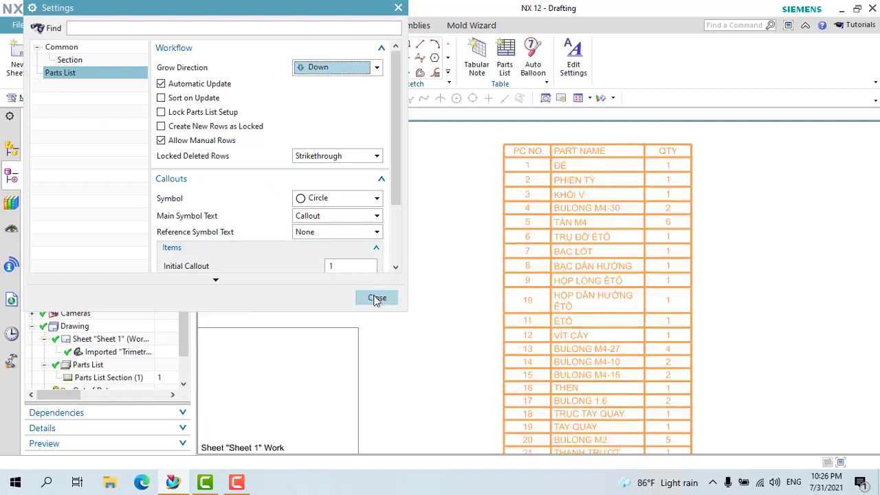
left_click(377, 299)
scroll(456, 247, "down", 2)
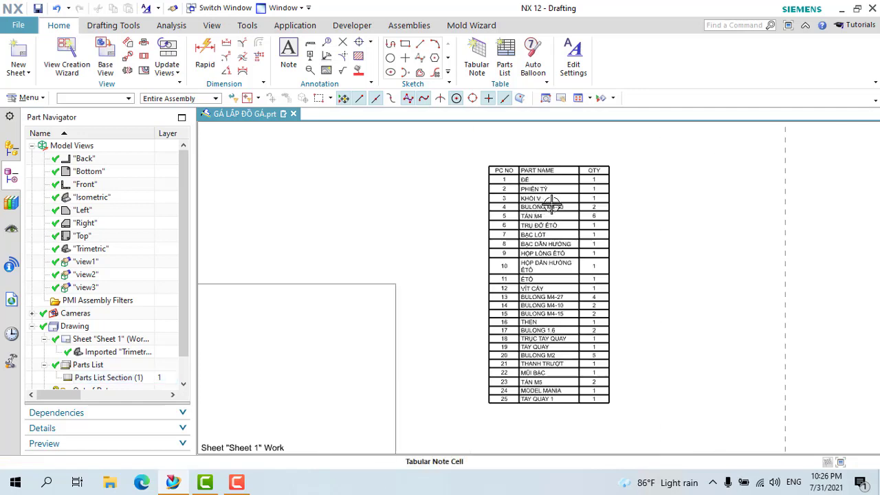
Widen the QTY, PART NAME and PC NO columns so every part name fits on one line
scroll(596, 349, "up", 1)
scroll(598, 367, "up", 2)
scroll(597, 367, "down", 5)
scroll(564, 253, "up", 4)
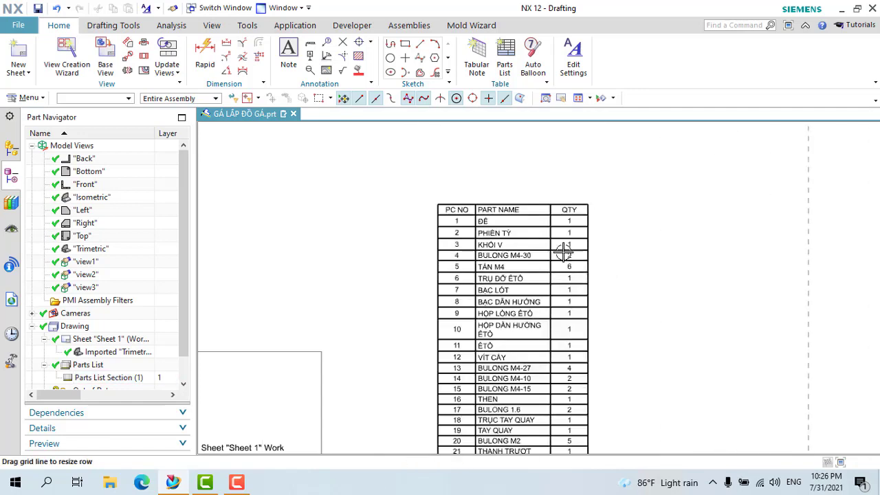
scroll(486, 322, "down", 5)
scroll(485, 317, "up", 5)
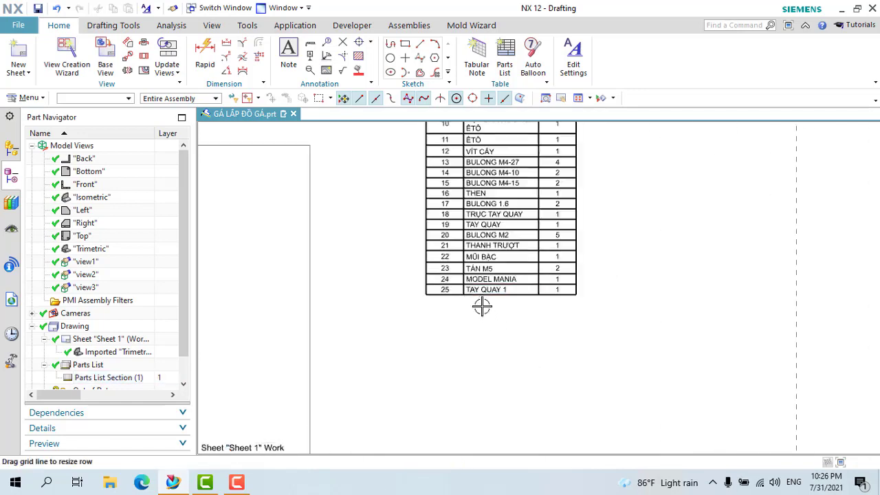
scroll(488, 310, "down", 3)
scroll(489, 310, "down", 2)
scroll(527, 180, "up", 5)
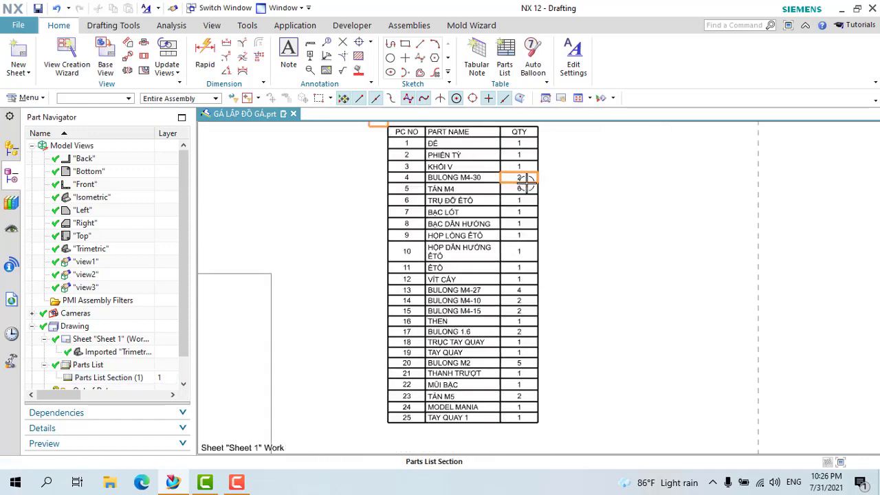
scroll(535, 147, "up", 1)
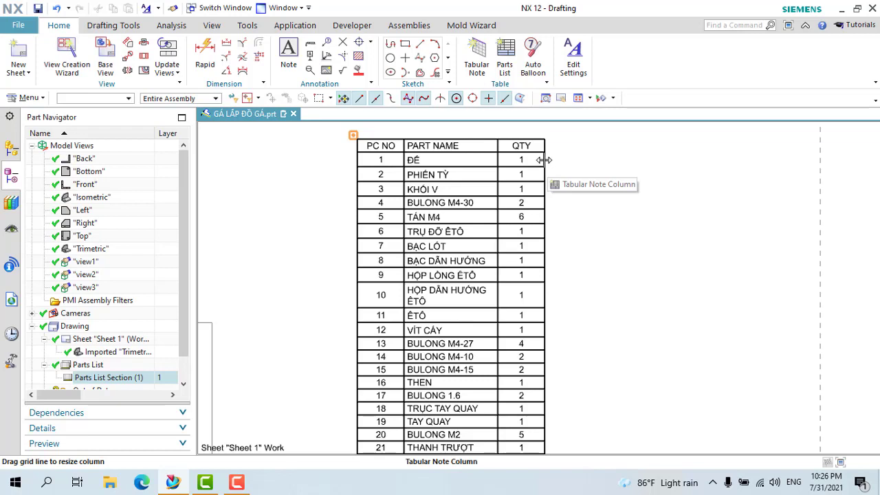
left_click_drag(543, 160, 597, 160)
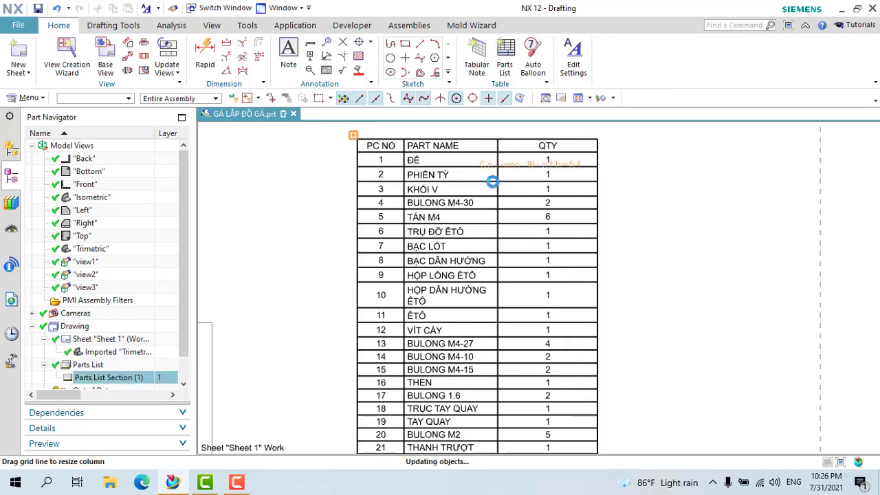
left_click_drag(496, 175, 557, 175)
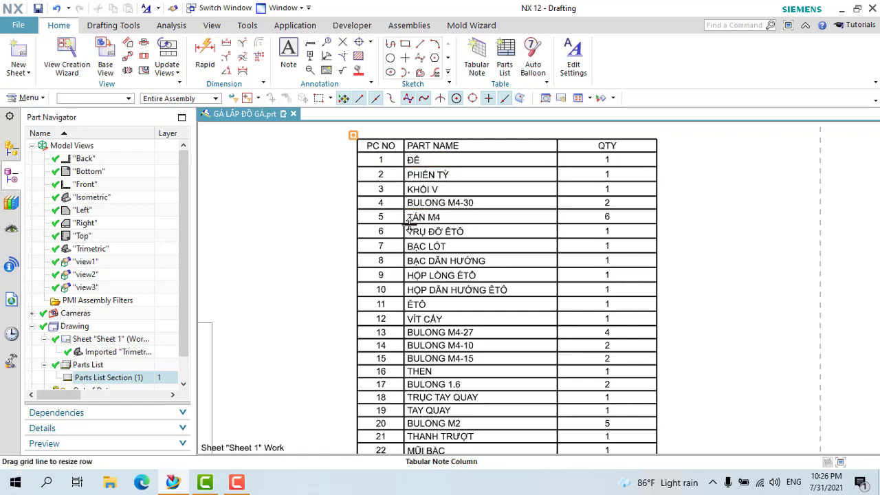
mouse_move(404, 203)
left_mouse_down()
mouse_move(422, 203)
mouse_move(407, 203)
left_mouse_up()
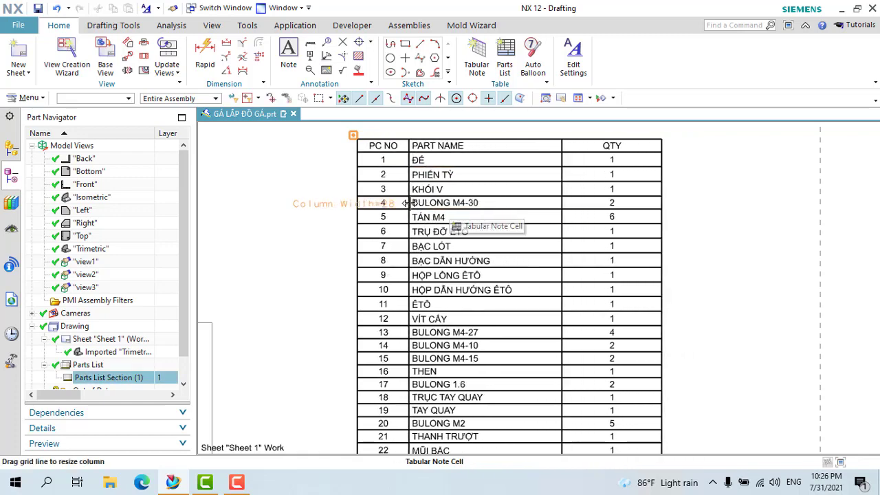
Drag the parts list by its origin to the sheet's top right corner
scroll(330, 218, "up", 2)
scroll(371, 256, "up", 2)
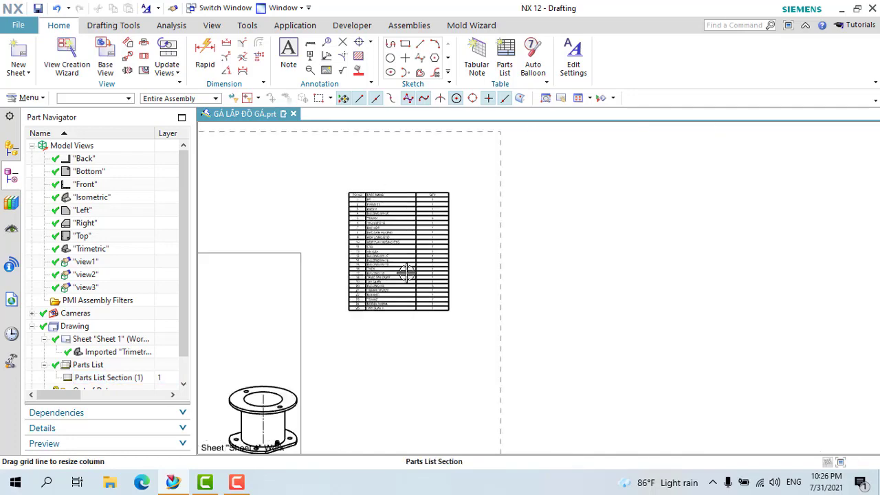
scroll(412, 291, "down", 4)
scroll(468, 222, "up", 3)
scroll(472, 225, "down", 2)
scroll(472, 225, "up", 2)
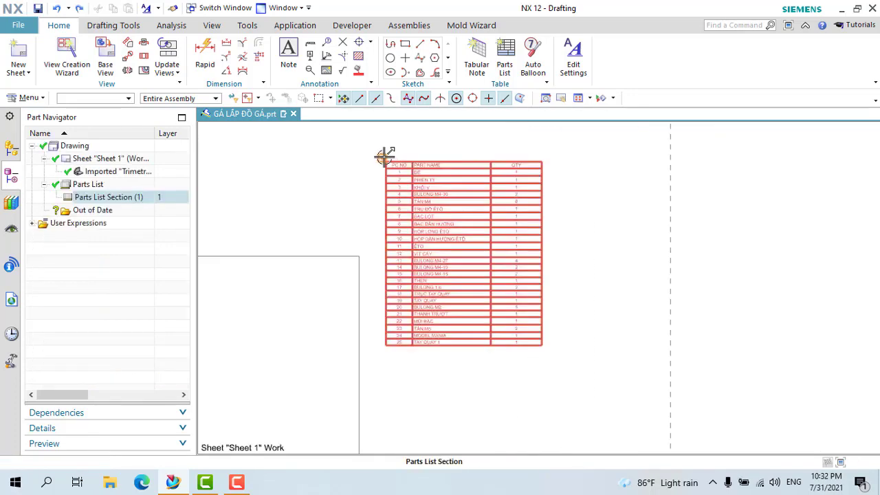
left_click_drag(383, 158, 450, 161)
scroll(412, 217, "up", 2)
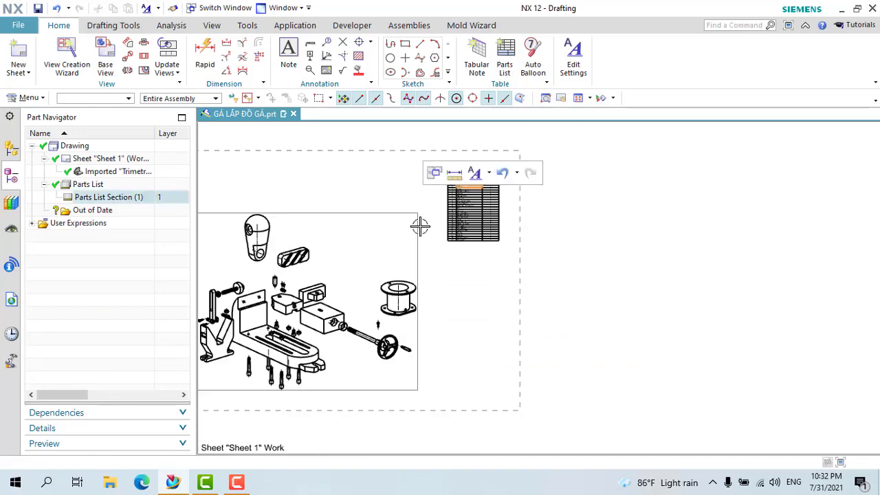
scroll(419, 227, "up", 1)
scroll(440, 228, "up", 2)
scroll(457, 229, "down", 1)
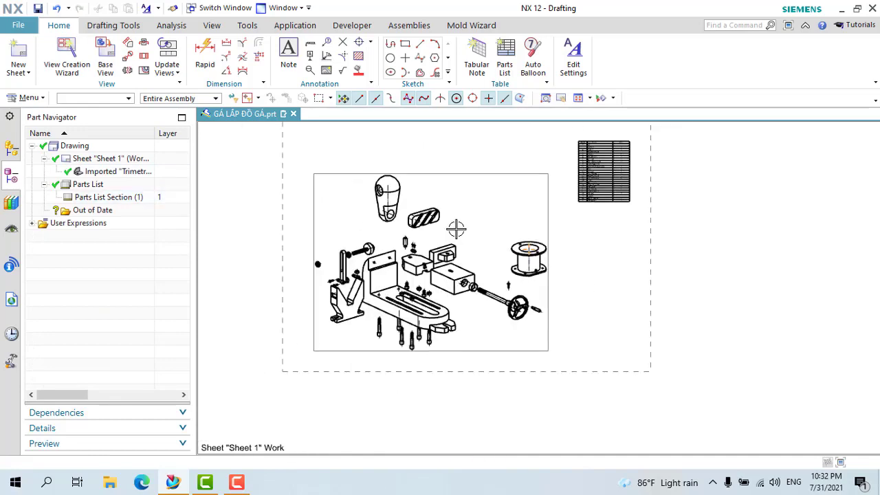
scroll(456, 184, "down", 1)
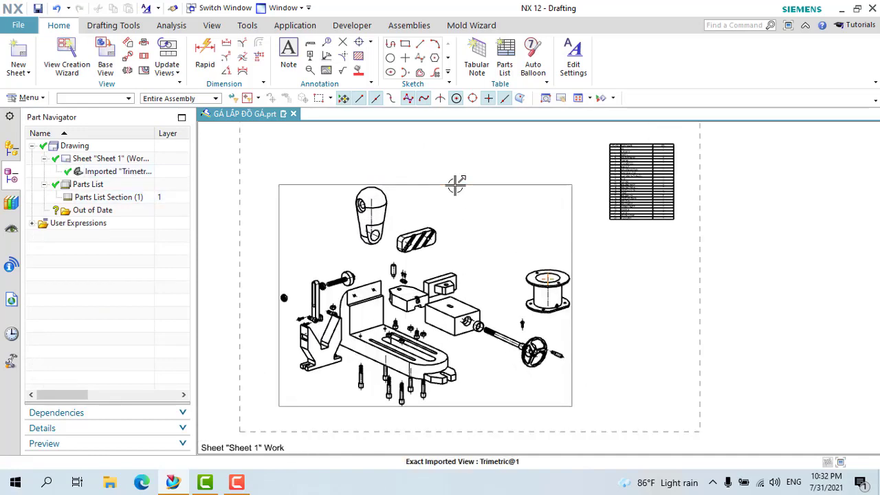
Run Auto Balloon on the parts list to balloon every listed part with leader lines
left_click(529, 72)
left_click(103, 71)
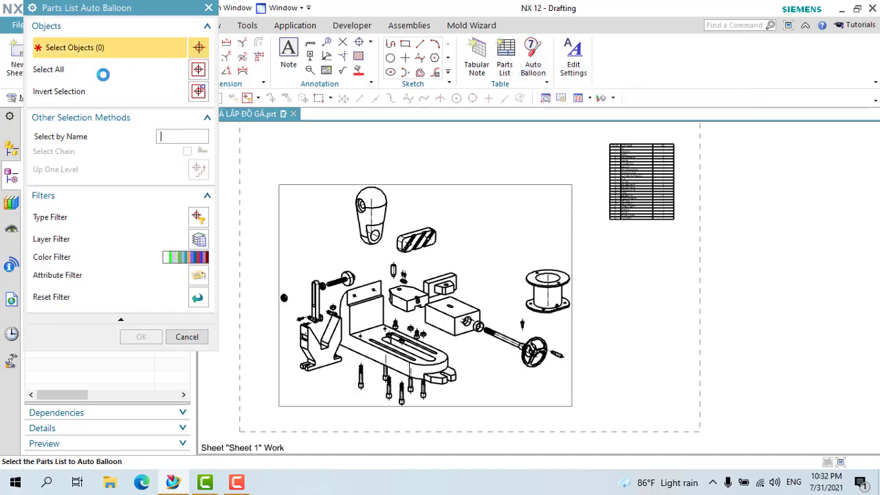
left_click(532, 58)
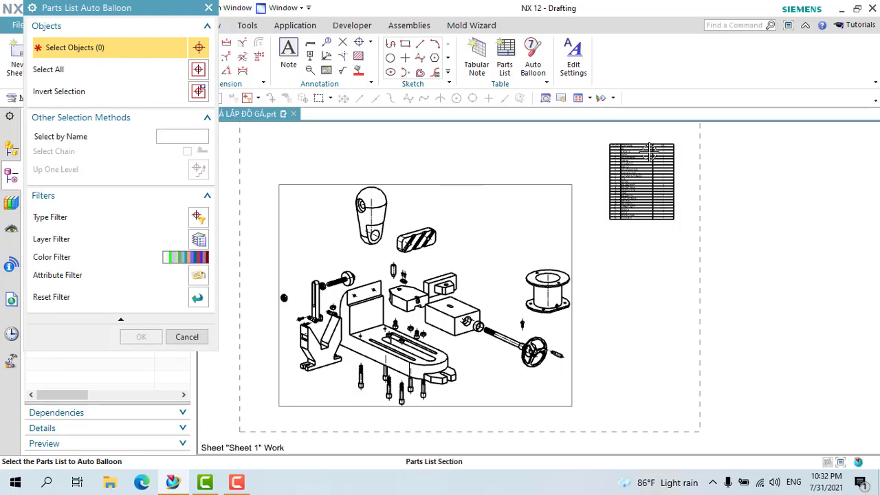
left_click(651, 149)
left_click(143, 339)
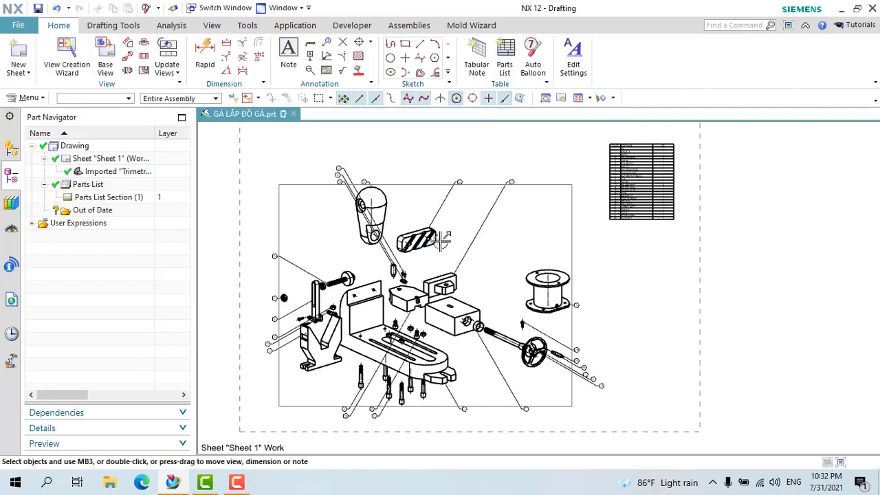
Move a balloon and balloon 12 up into the top row of balloons
scroll(385, 289, "up", 1)
scroll(358, 323, "up", 2)
scroll(340, 339, "up", 2)
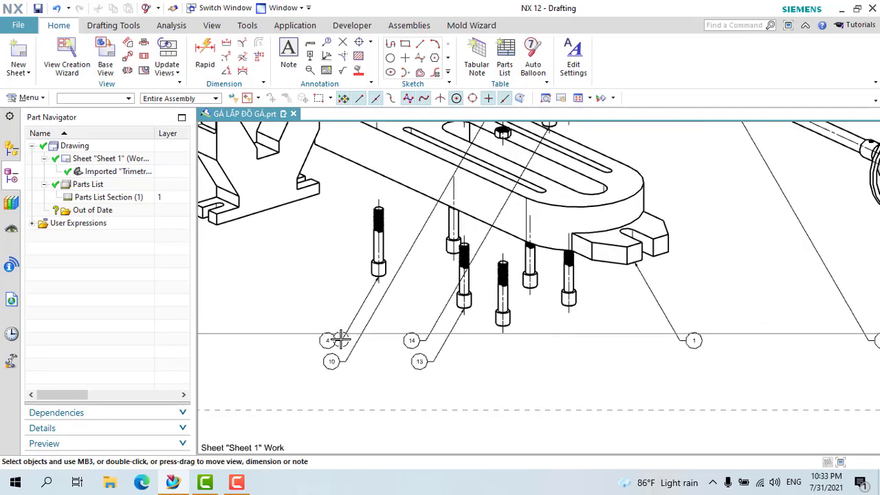
scroll(324, 333, "down", 2)
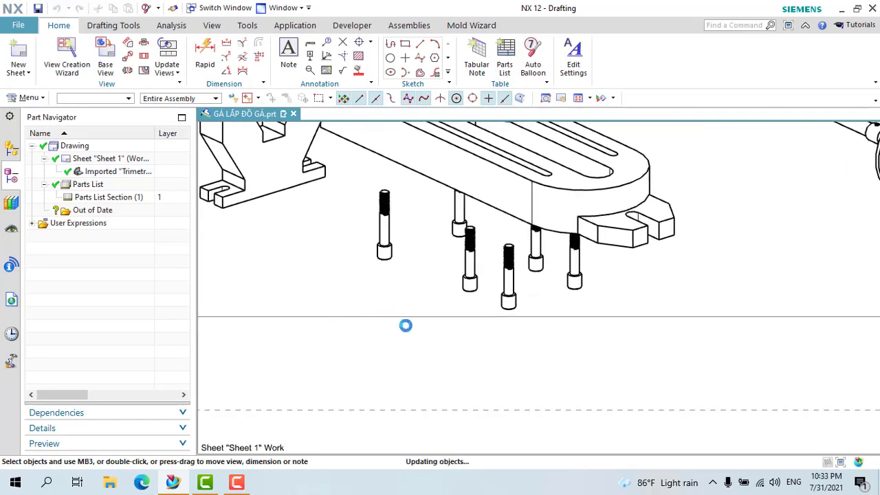
scroll(419, 302, "down", 4)
scroll(488, 170, "up", 3)
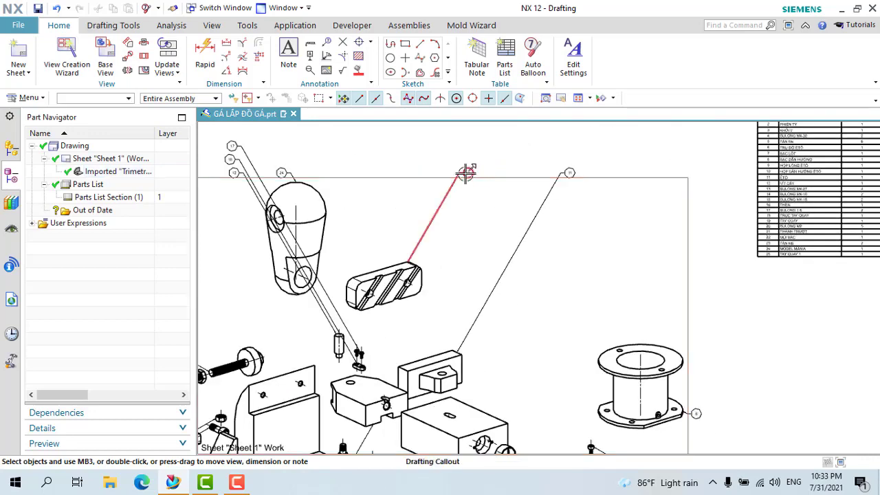
left_click(407, 195)
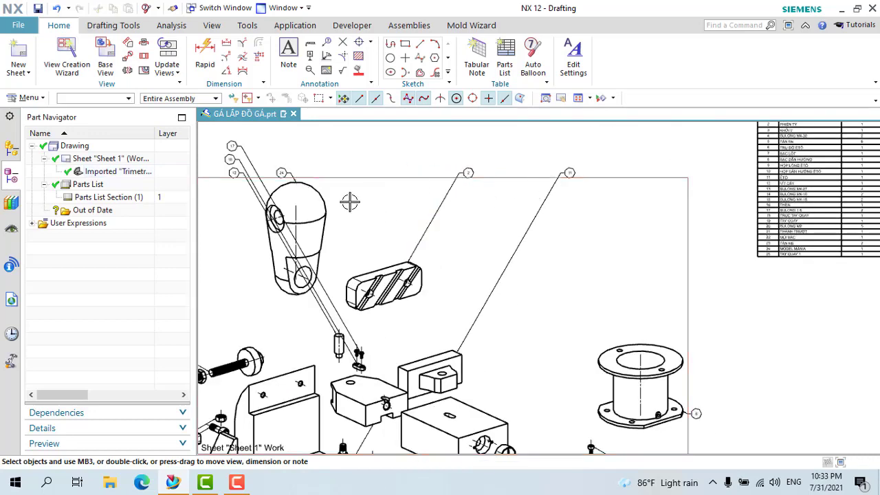
left_click_drag(221, 148, 323, 169)
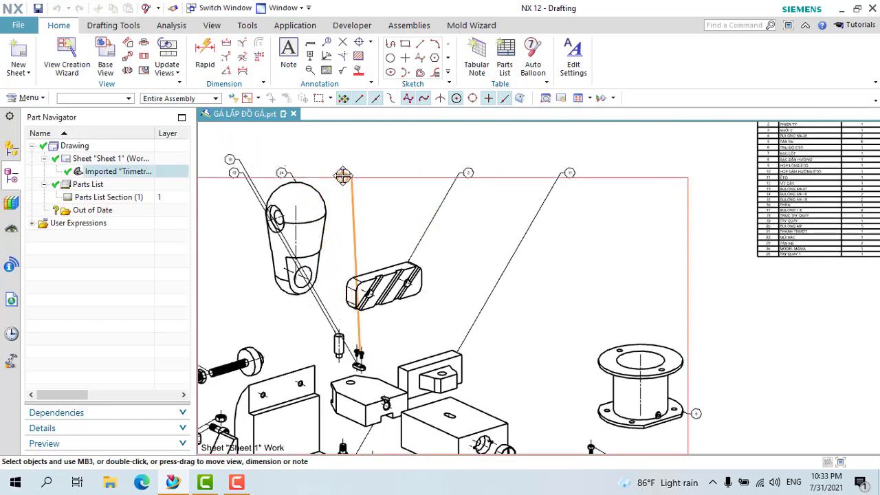
mouse_move(233, 172)
left_mouse_down()
mouse_move(236, 235)
mouse_move(224, 249)
left_mouse_up()
Shift the pin's balloon, balloon 23 and balloon 3 left into a vertical column
scroll(224, 249, "down", 4)
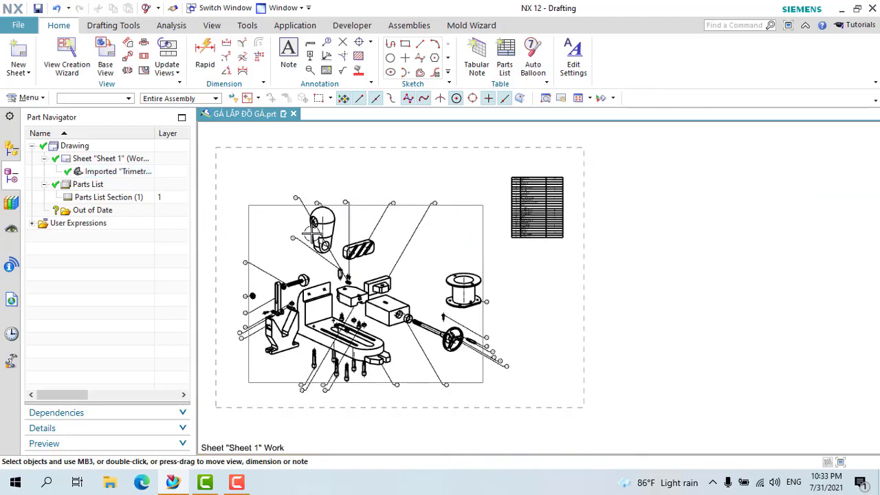
scroll(346, 216, "up", 4)
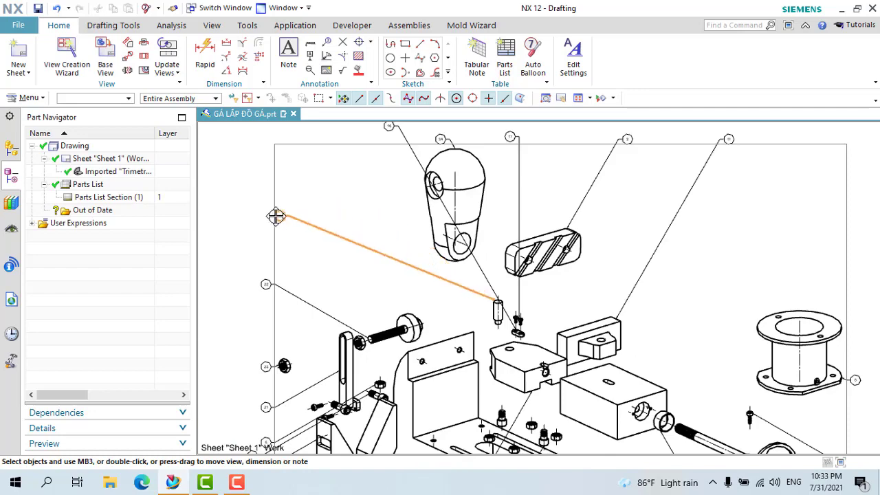
scroll(338, 198, "down", 1)
left_click_drag(355, 146, 289, 248)
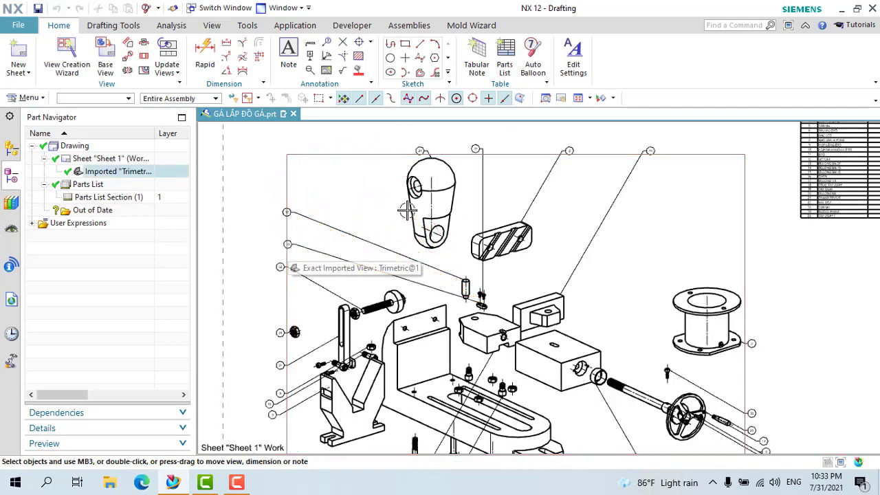
scroll(289, 249, "down", 2)
scroll(320, 281, "up", 3)
scroll(320, 289, "up", 3)
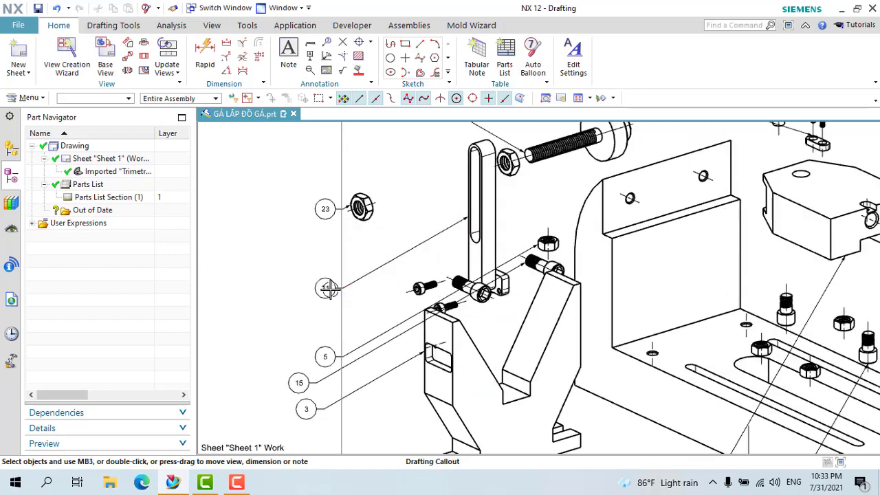
left_click_drag(329, 289, 297, 291)
left_click_drag(323, 215, 284, 216)
scroll(307, 235, "down", 1)
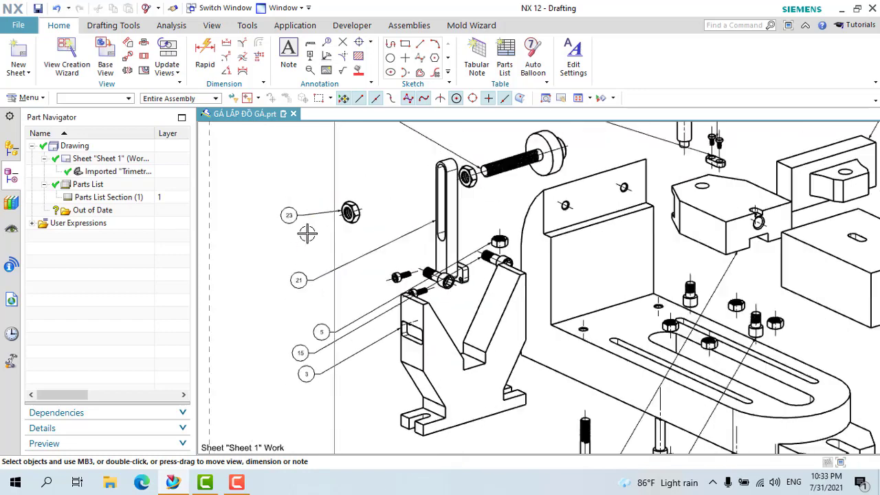
mouse_move(321, 328)
left_mouse_down()
mouse_move(293, 329)
mouse_move(294, 400)
left_mouse_up()
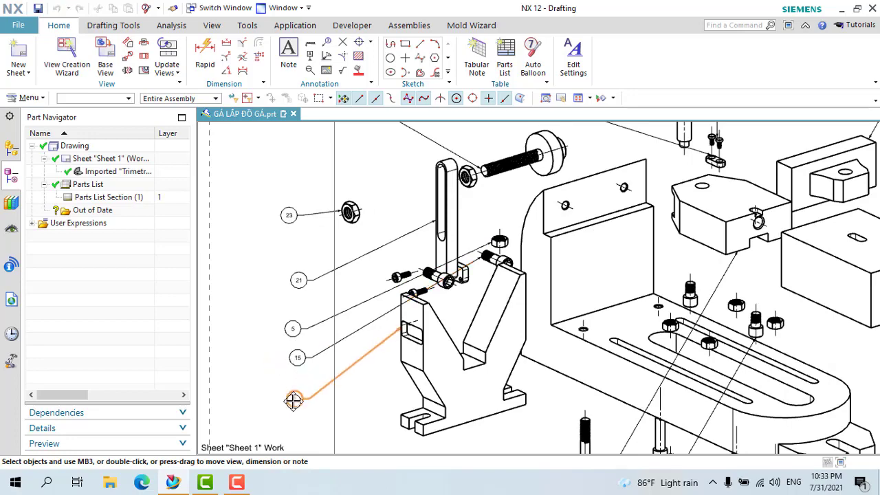
Arrange balloons 4, 10, 13 and 14 in a row below the bolts
scroll(330, 216, "down", 3)
scroll(392, 335, "up", 3)
scroll(318, 353, "up", 1)
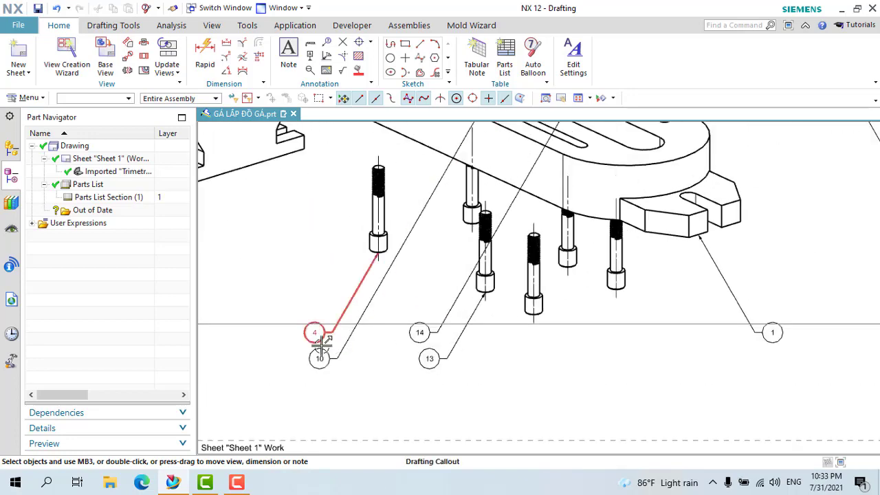
left_click_drag(318, 356, 365, 328)
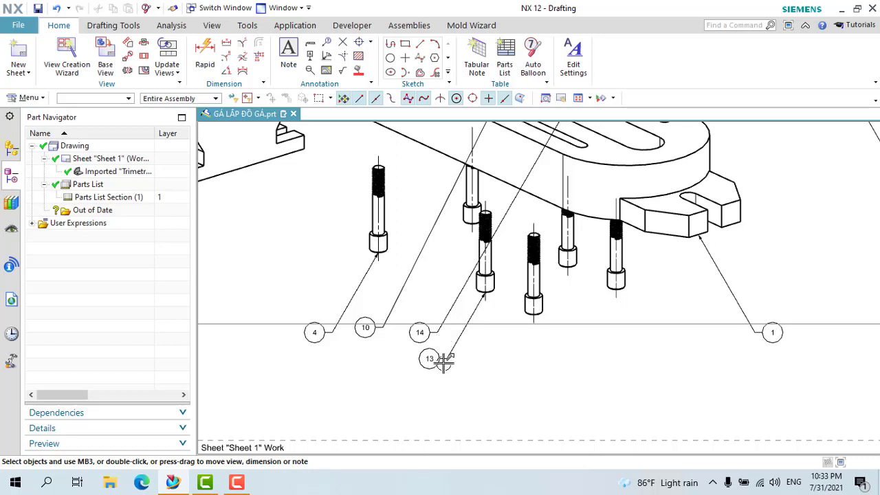
left_click_drag(444, 363, 483, 332)
left_click_drag(468, 395, 431, 392)
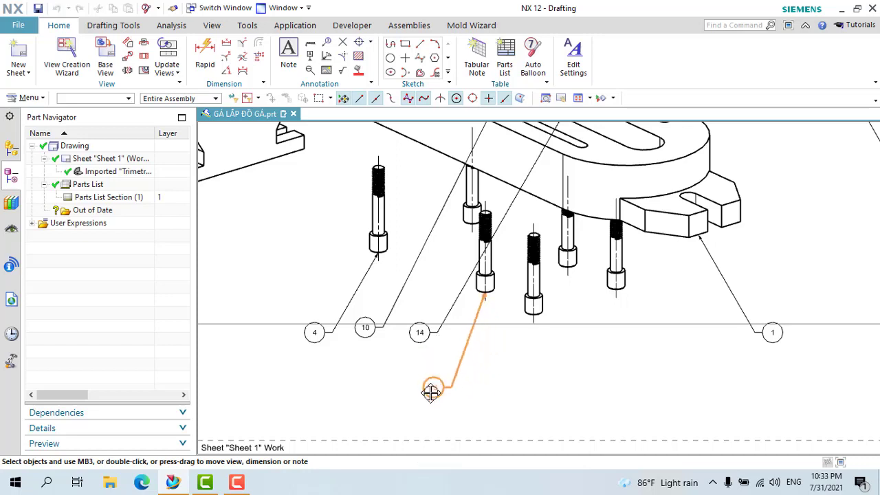
left_click_drag(422, 337, 476, 404)
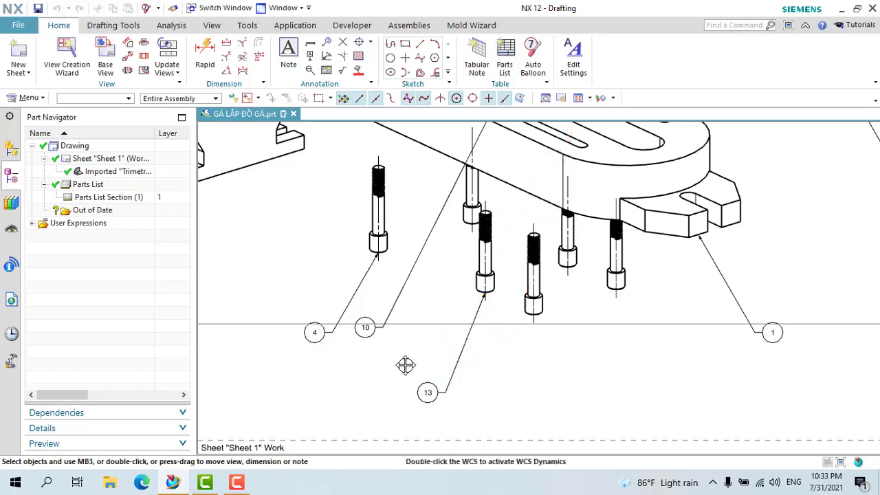
left_click_drag(365, 328, 352, 387)
left_click_drag(314, 333, 284, 383)
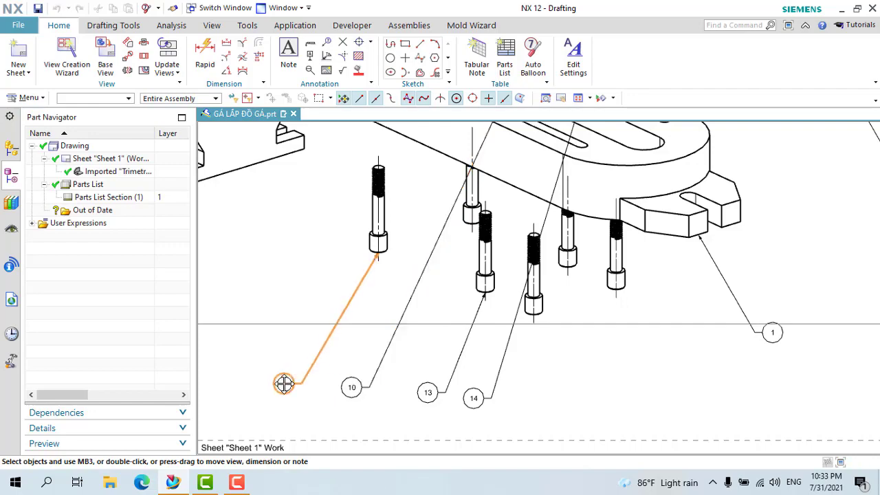
Stack balloons 20, 9, 19, 25, 8 and 18 in an even column right of the handwheel
scroll(521, 362, "down", 2)
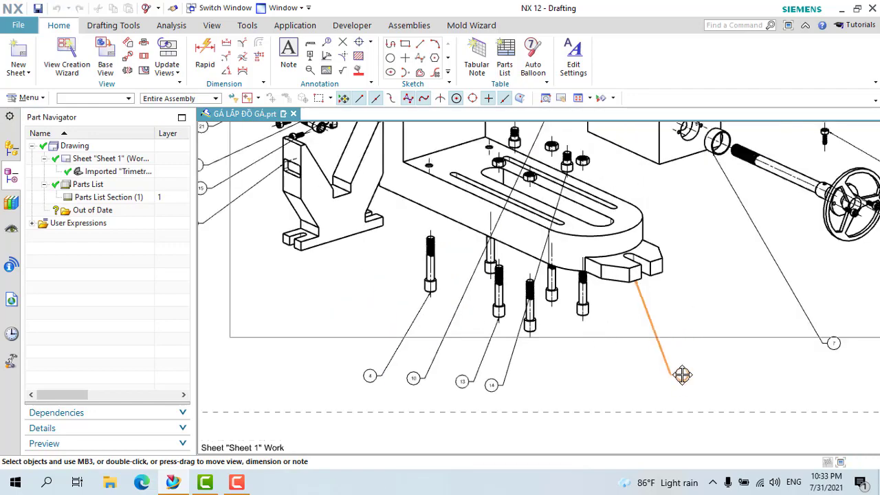
scroll(683, 375, "down", 3)
scroll(730, 304, "up", 5)
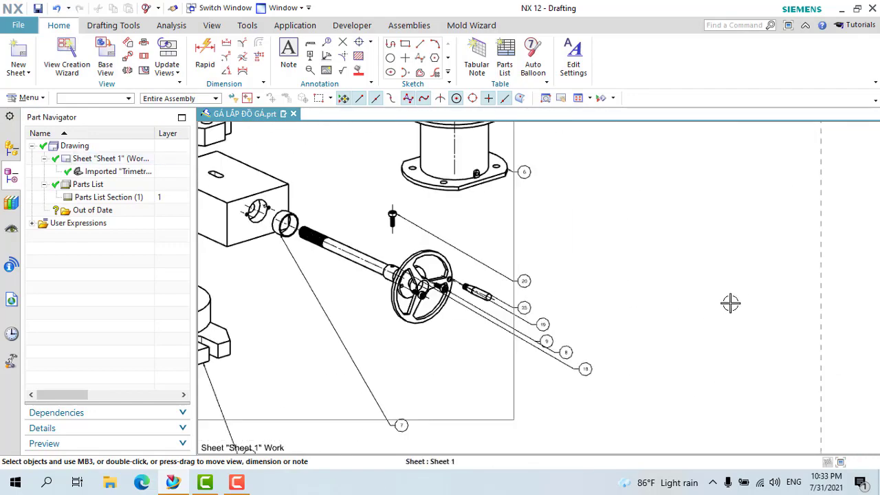
left_click_drag(529, 273, 584, 217)
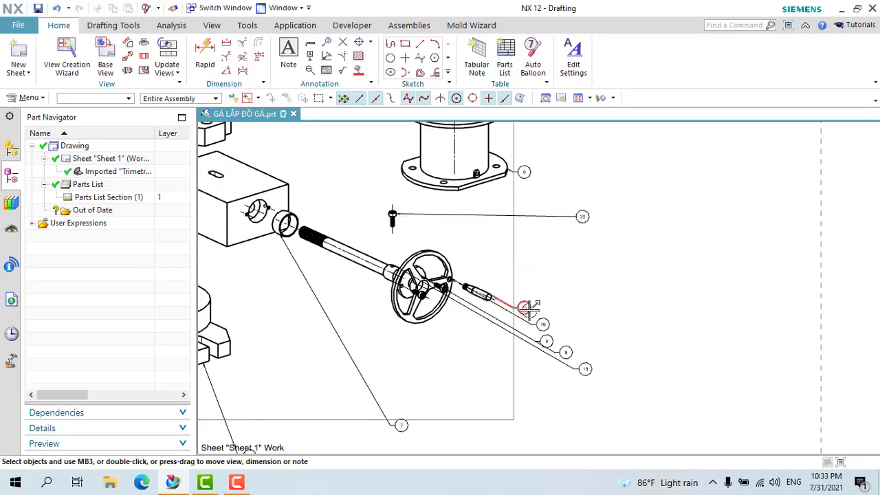
left_click_drag(533, 308, 599, 268)
left_click_drag(564, 323, 578, 252)
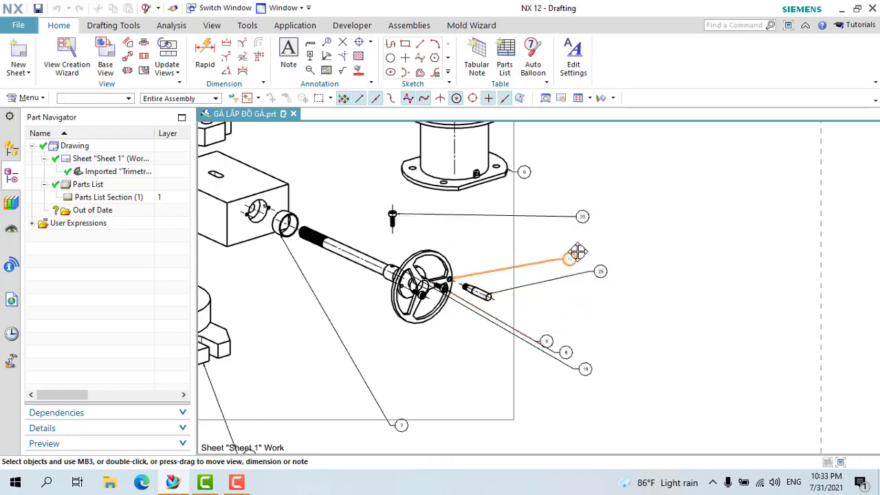
left_click_drag(550, 338, 521, 333)
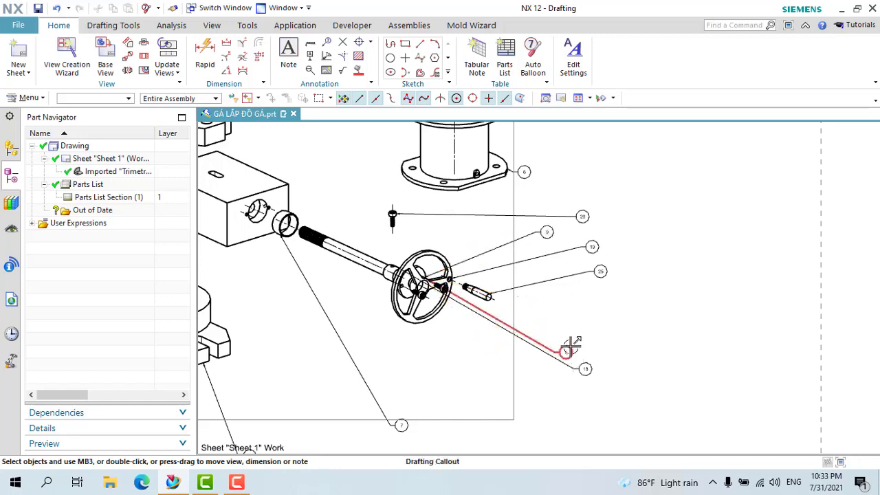
left_click_drag(572, 346, 620, 307)
left_click_drag(591, 366, 574, 402)
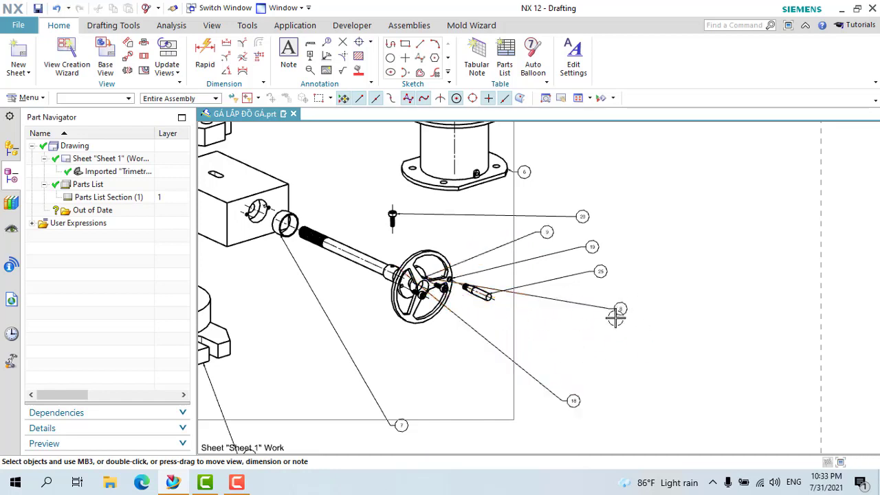
left_click_drag(619, 310, 581, 358)
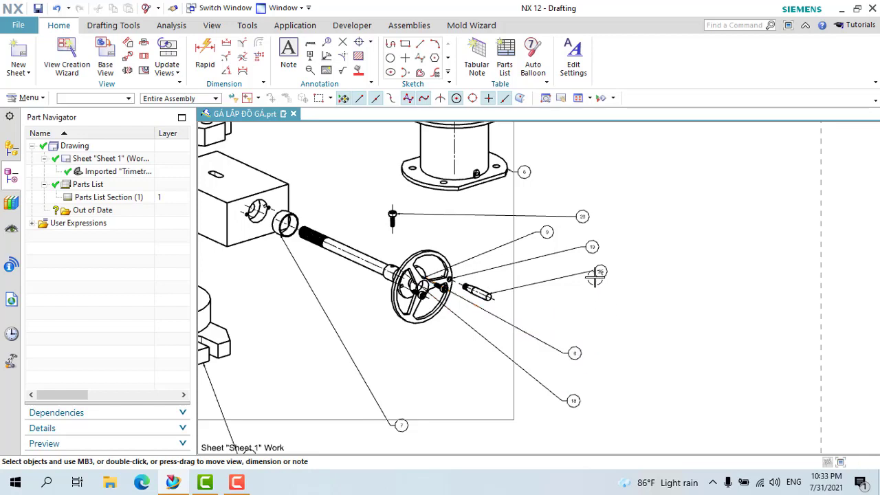
left_click_drag(596, 275, 566, 301)
left_click_drag(583, 258, 568, 274)
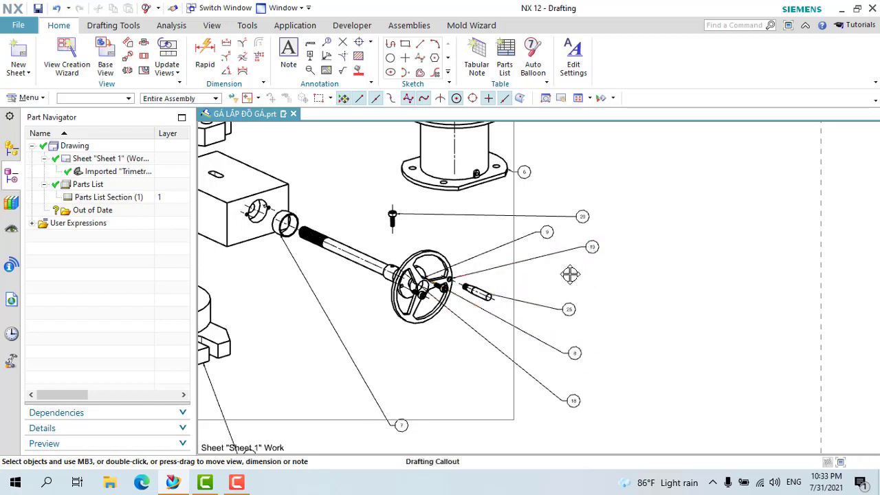
left_click_drag(550, 232, 576, 252)
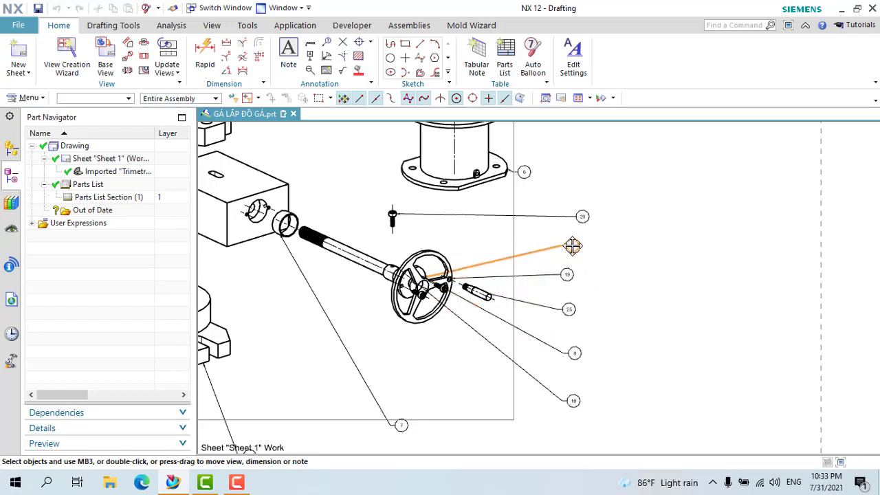
left_click_drag(582, 219, 570, 209)
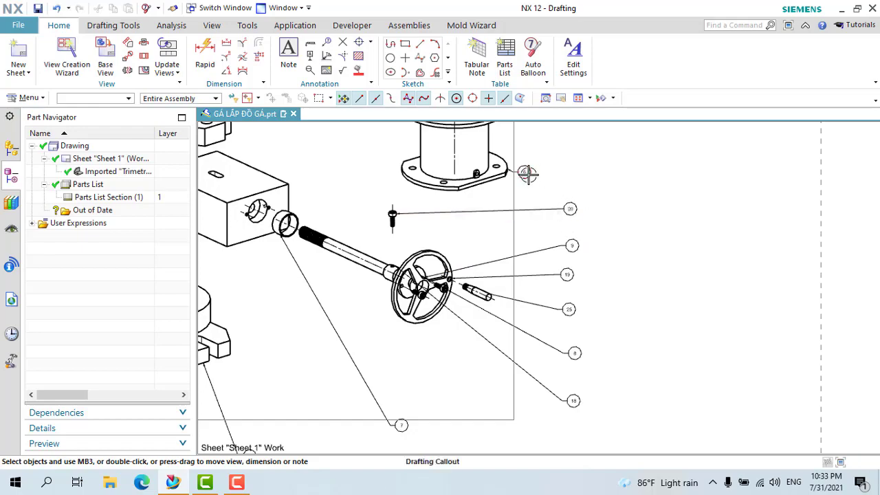
scroll(569, 163, "down", 3)
scroll(609, 171, "up", 2)
scroll(609, 171, "down", 3)
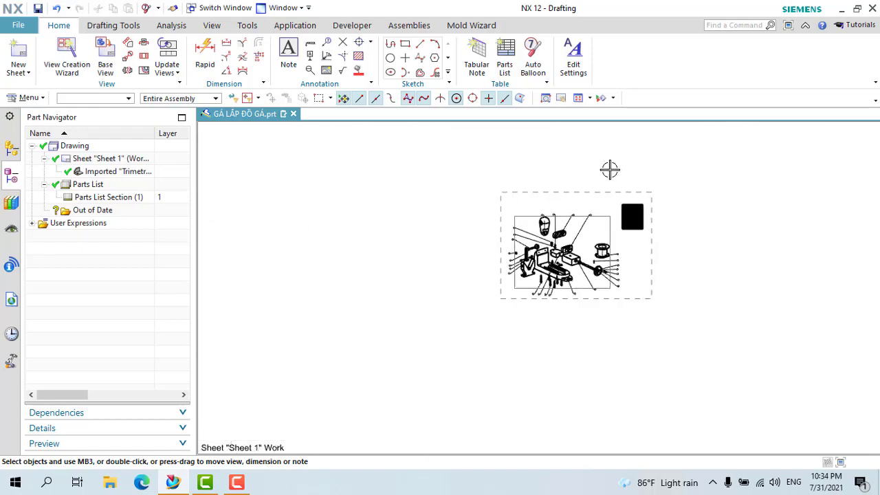
scroll(635, 349, "up", 3)
scroll(635, 349, "down", 3)
scroll(573, 245, "up", 3)
scroll(600, 198, "up", 2)
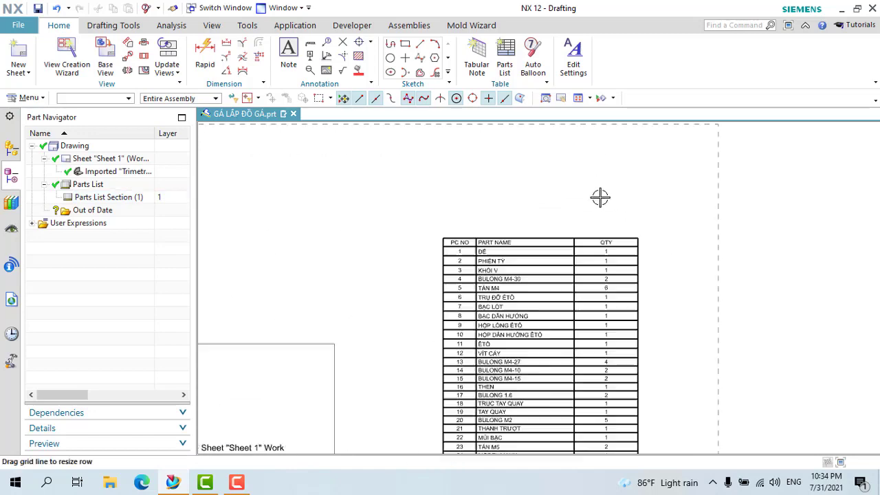
scroll(606, 249, "down", 3)
scroll(550, 261, "up", 3)
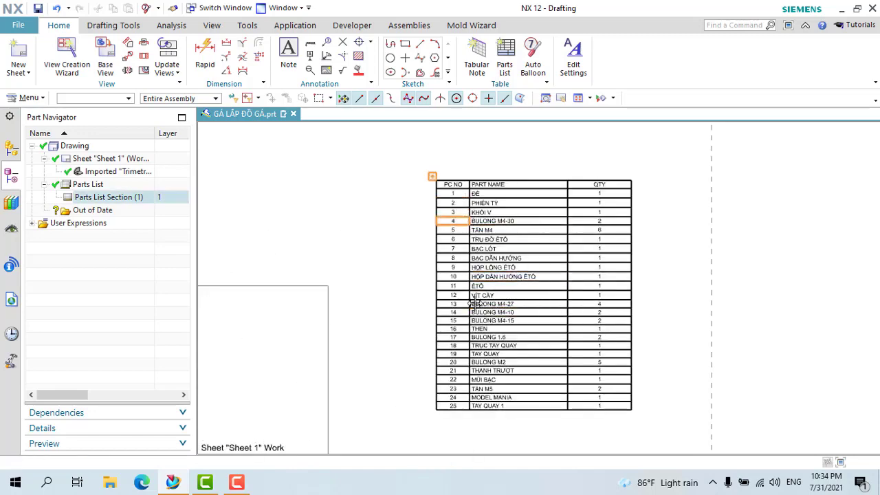
scroll(468, 423, "up", 2)
scroll(471, 413, "up", 2)
scroll(478, 405, "down", 3)
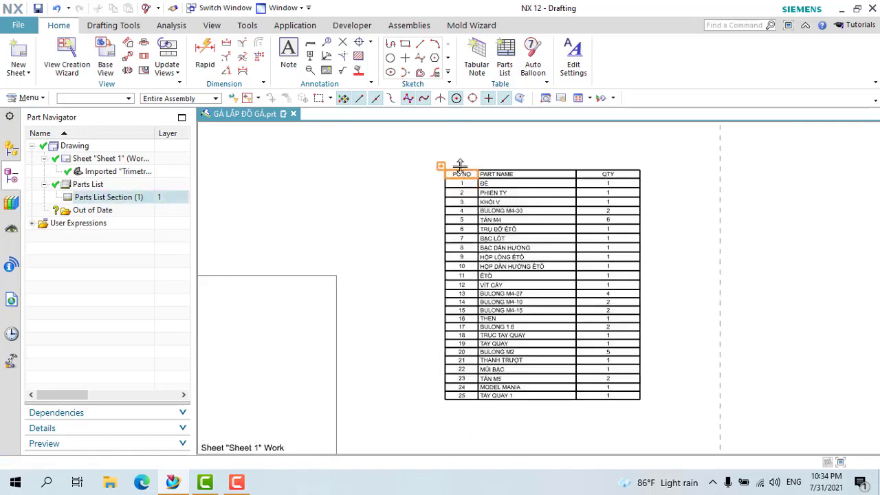
scroll(626, 155, "down", 3)
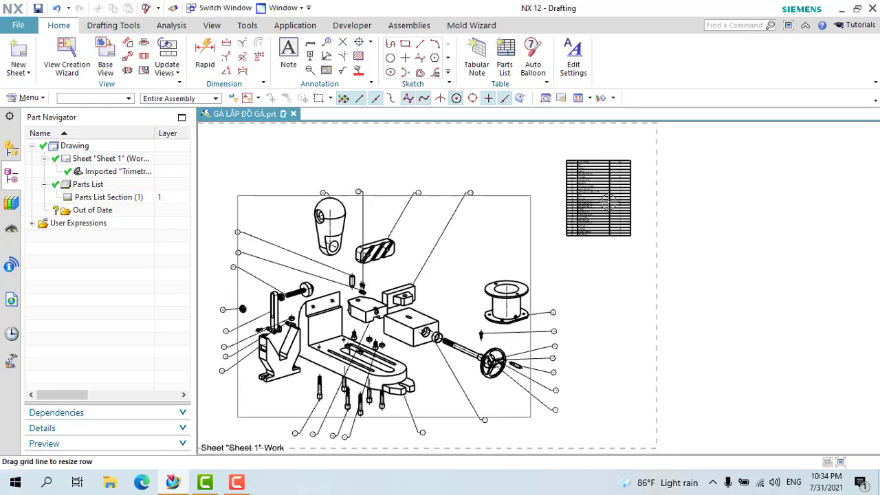
scroll(310, 186, "up", 2)
Move balloons 24 and 17 up into the top row above the ball part
scroll(357, 215, "up", 1)
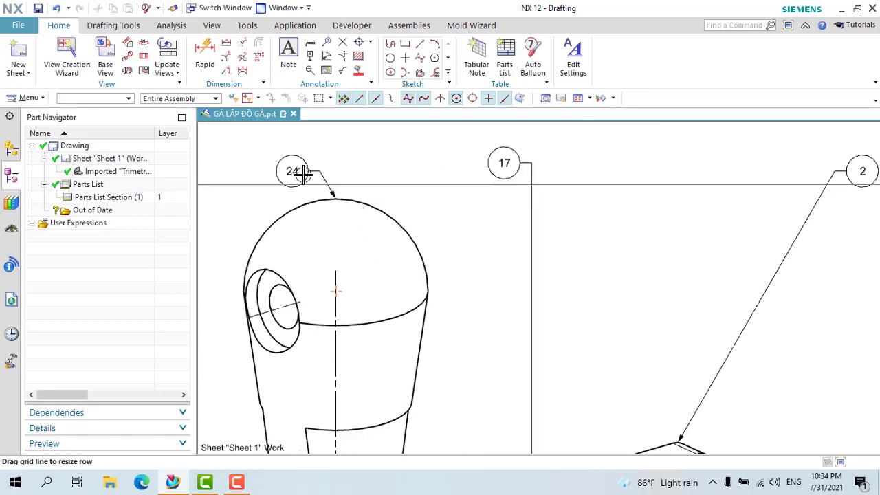
left_click_drag(294, 172, 373, 161)
scroll(372, 160, "down", 3)
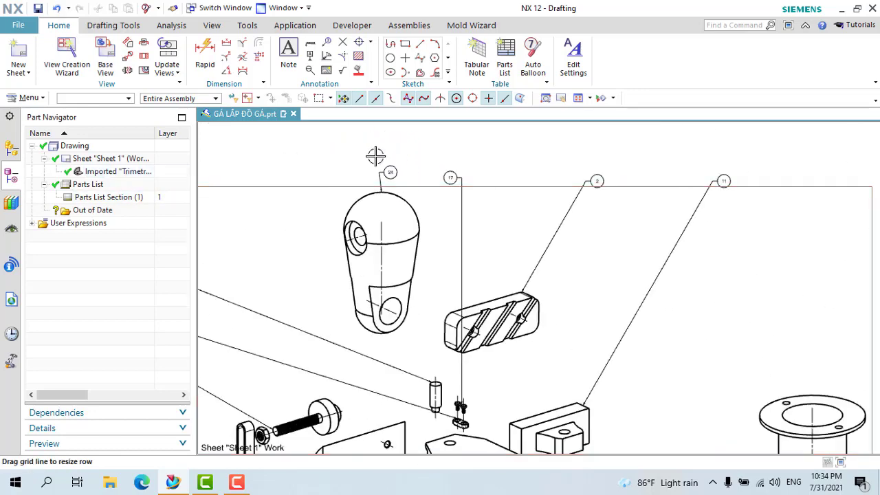
scroll(385, 172, "up", 3)
mouse_move(405, 193)
left_mouse_down()
mouse_move(356, 155)
mouse_move(311, 148)
left_mouse_up()
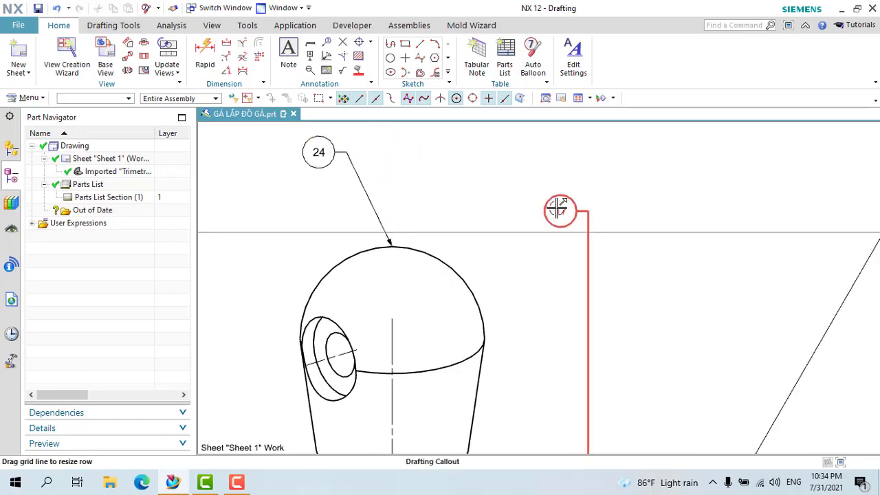
left_click_drag(560, 210, 502, 152)
Lift balloons 2 and 11 up to align with balloon 17
scroll(571, 180, "down", 5)
scroll(633, 189, "up", 5)
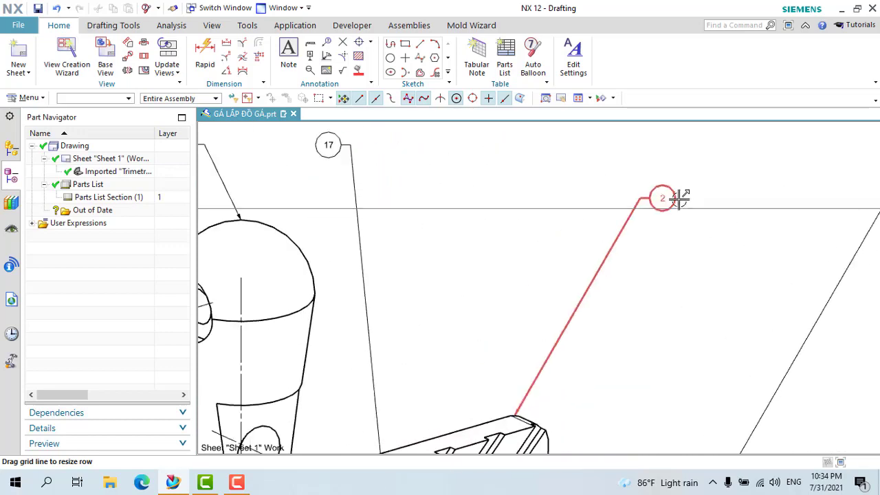
left_click_drag(661, 197, 668, 137)
scroll(647, 207, "down", 3)
scroll(667, 209, "up", 2)
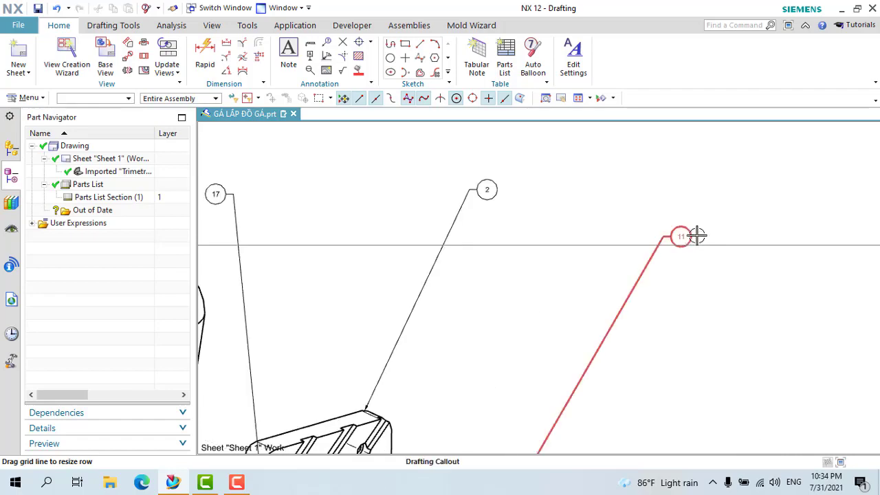
left_click_drag(688, 236, 695, 194)
Zoom to the parts list, select it briefly, then clear the selection
scroll(589, 180, "down", 5)
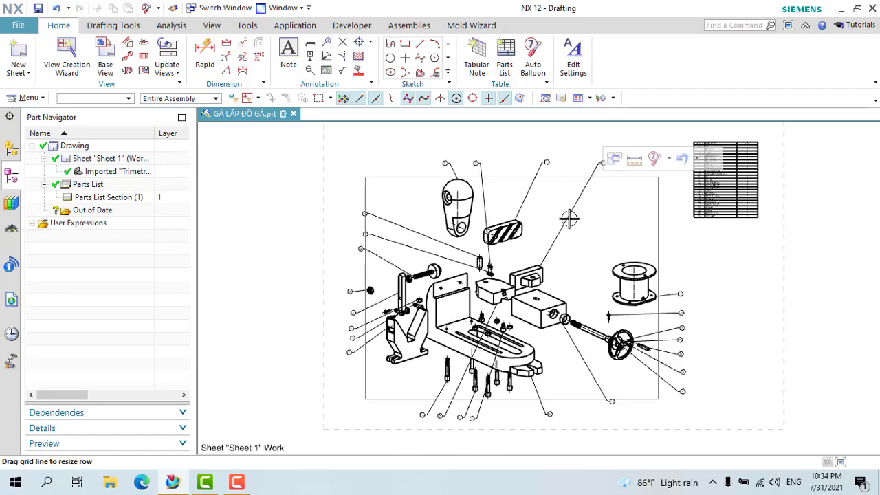
scroll(510, 330, "up", 6)
scroll(506, 303, "down", 3)
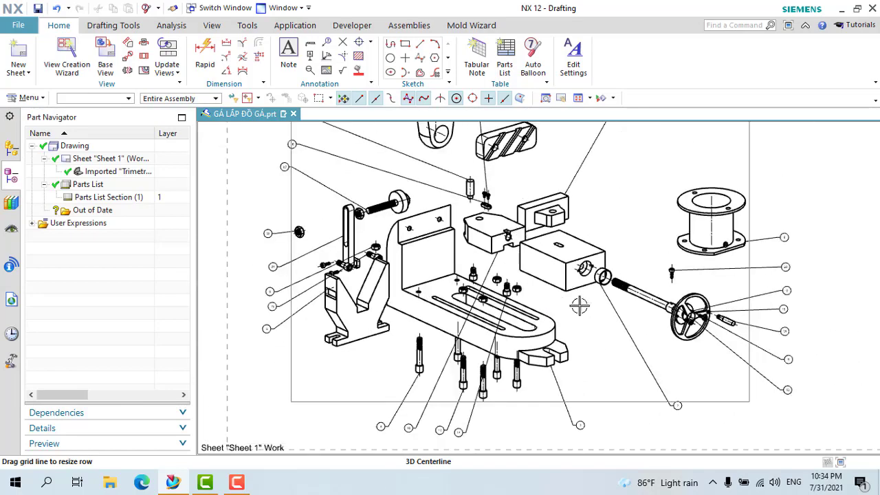
scroll(443, 244, "down", 3)
scroll(540, 271, "down", 1)
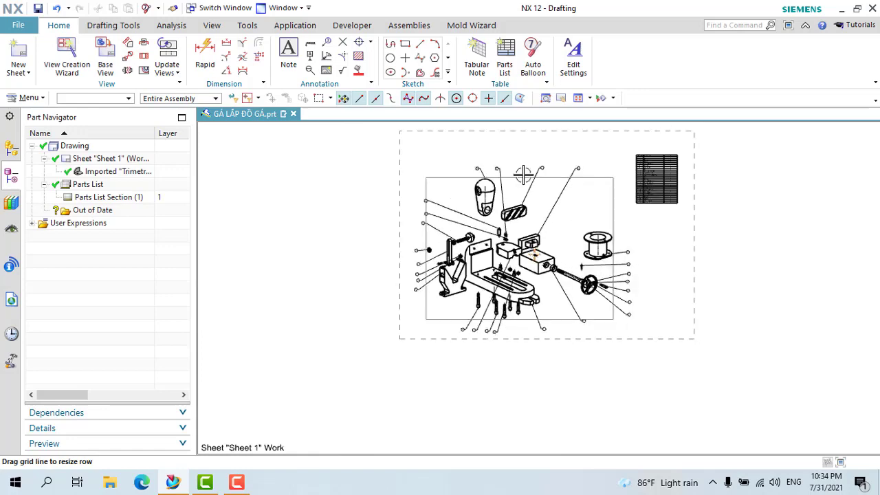
left_click(637, 197)
scroll(638, 196, "up", 2)
scroll(694, 174, "up", 2)
scroll(700, 195, "down", 4)
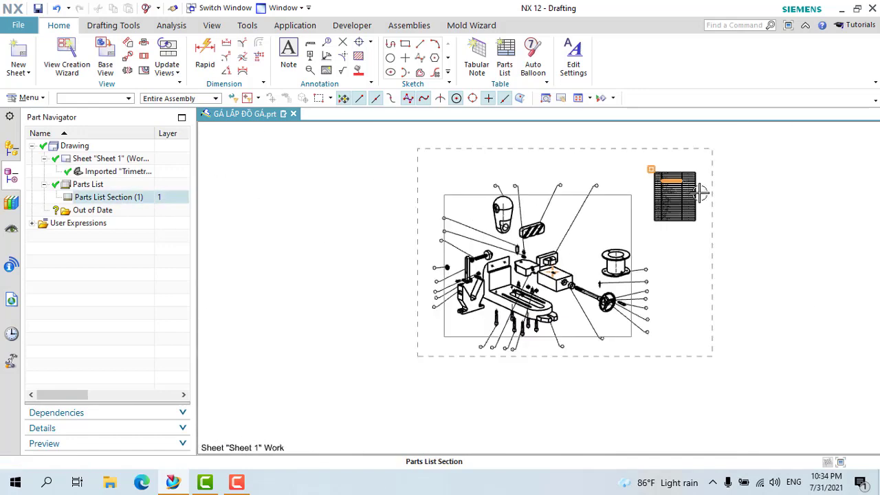
left_click(709, 198)
Select the 25-row parts list table at the sheet's top right
scroll(716, 202, "up", 2)
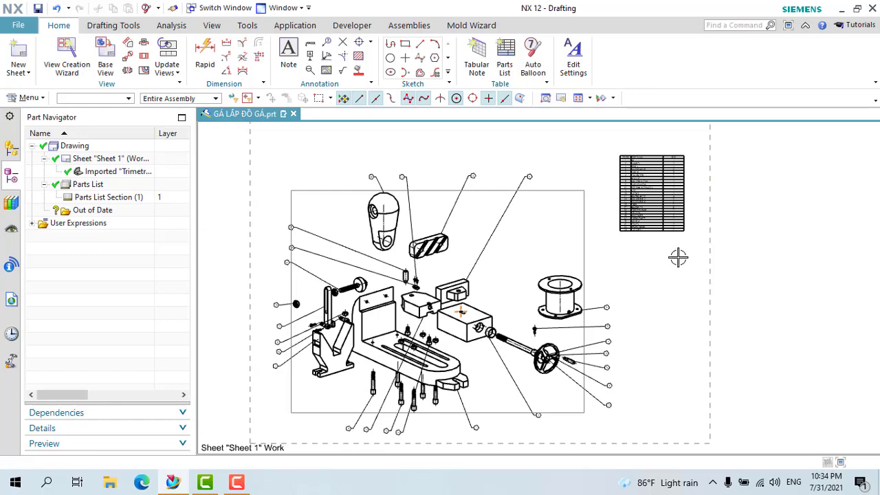
scroll(673, 158, "up", 1)
scroll(672, 177, "down", 3)
scroll(680, 178, "up", 1)
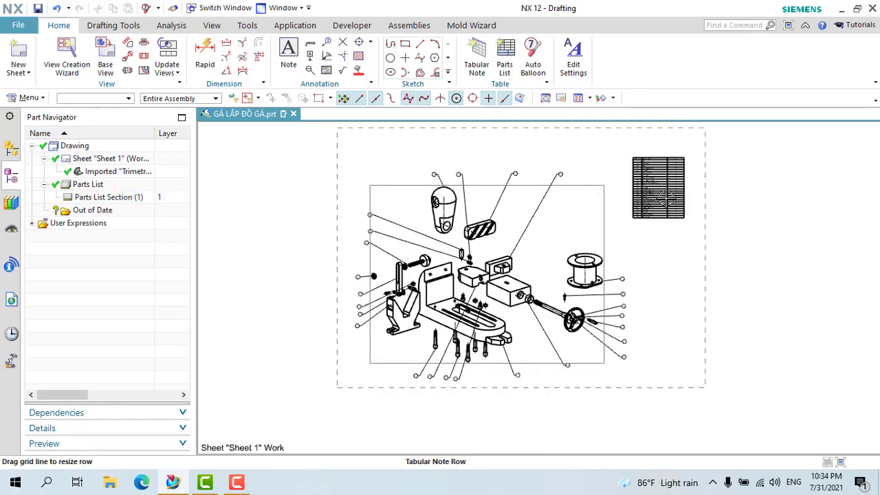
scroll(660, 185, "up", 1)
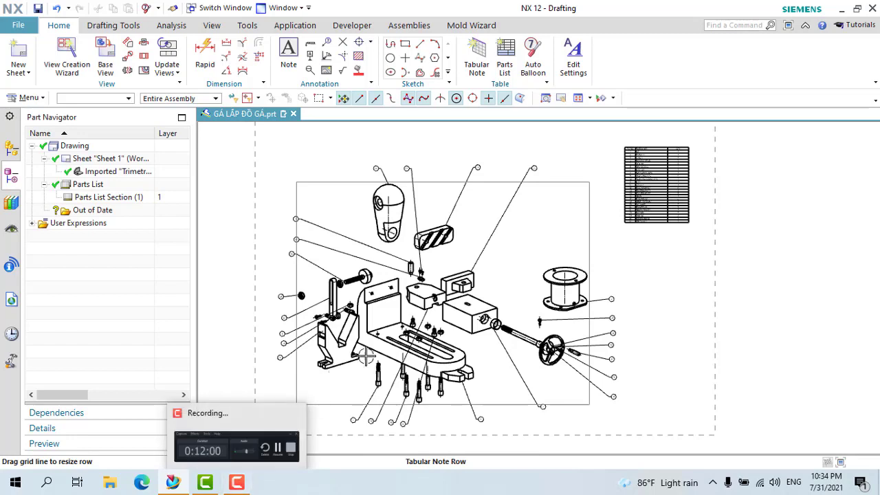
scroll(481, 258, "down", 3)
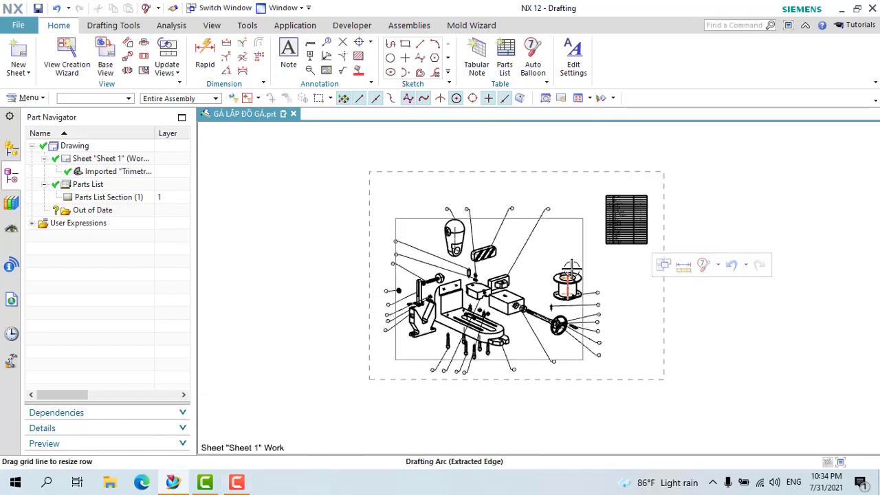
scroll(467, 255, "up", 2)
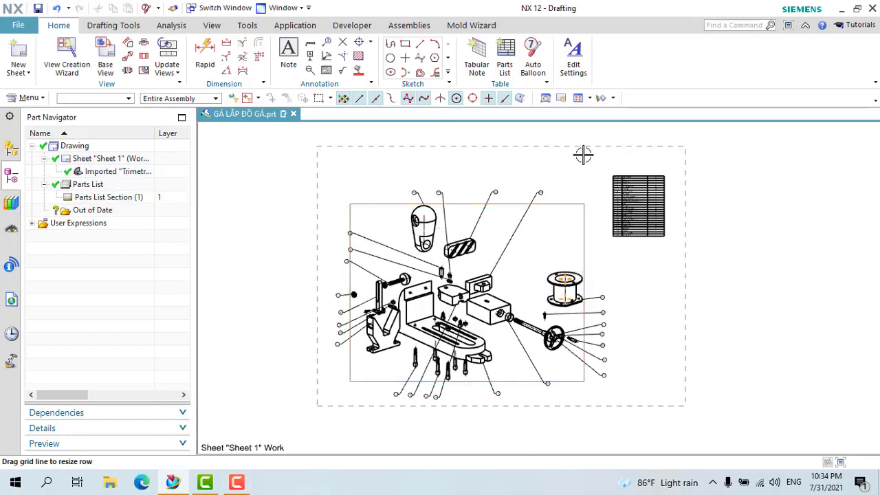
left_click(670, 238)
scroll(636, 196, "up", 4)
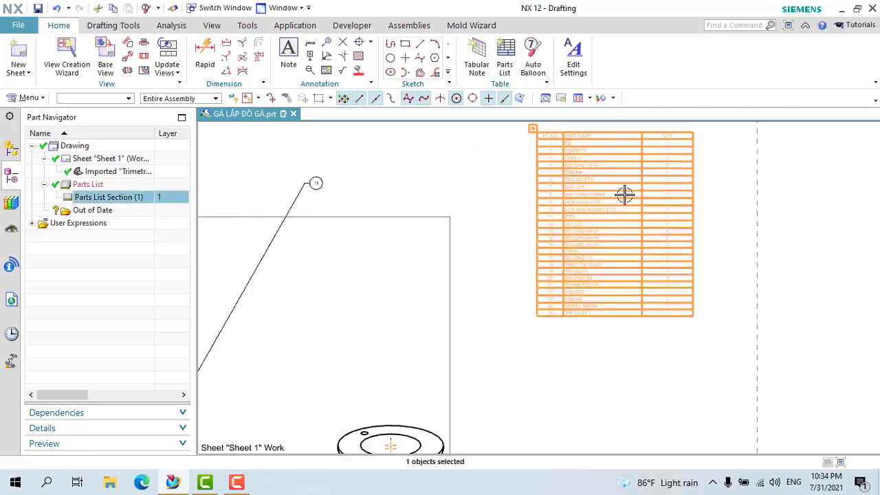
right_click(624, 195)
left_click(641, 218)
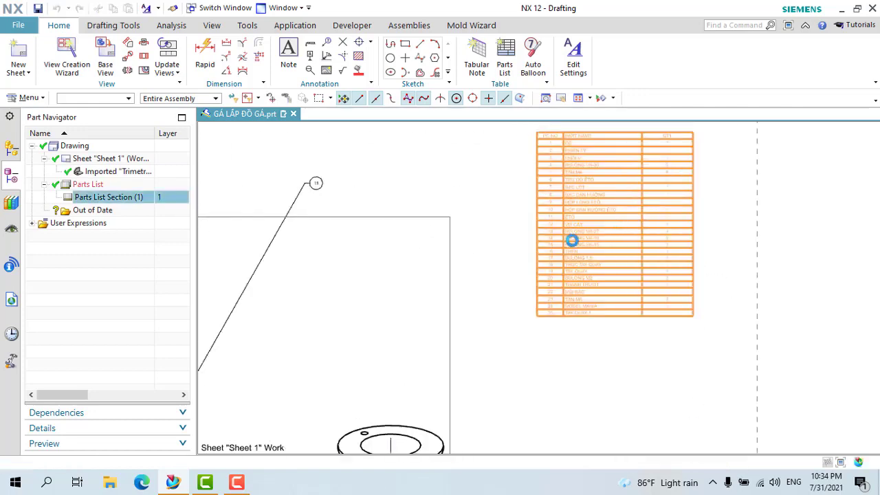
scroll(481, 335, "down", 3)
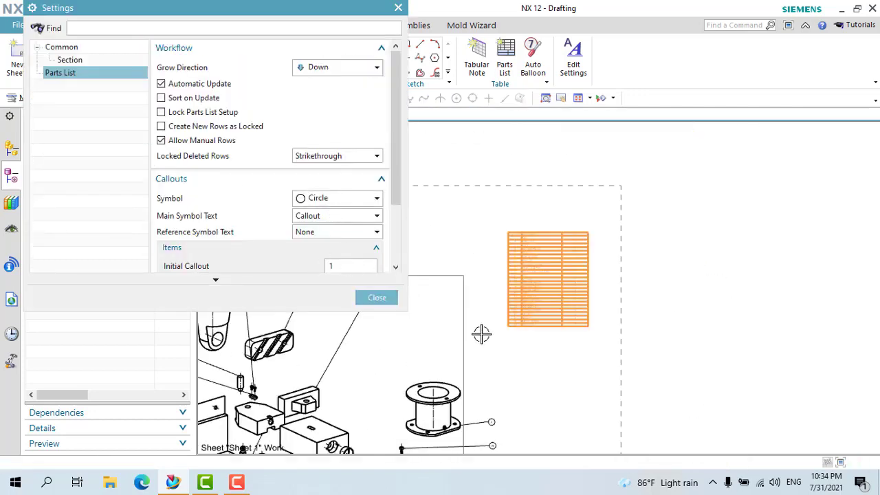
scroll(450, 310, "down", 1)
scroll(419, 298, "up", 2)
scroll(452, 232, "up", 3)
scroll(452, 232, "up", 2)
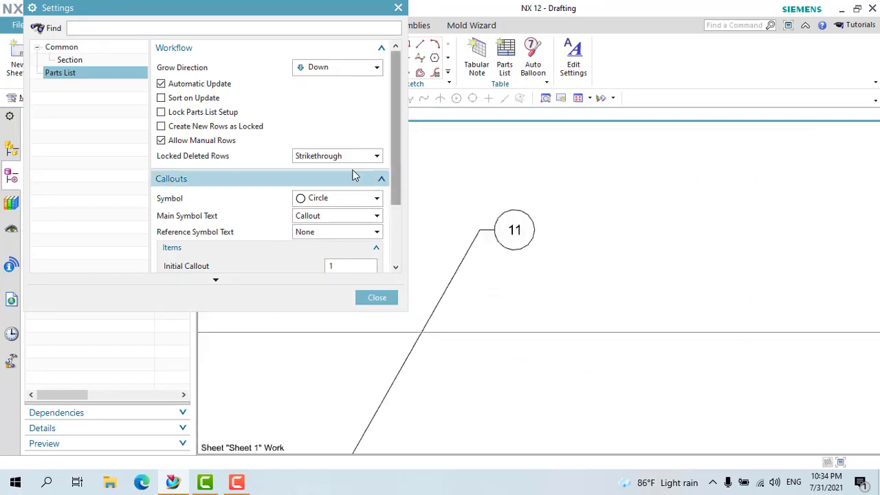
left_click(306, 199)
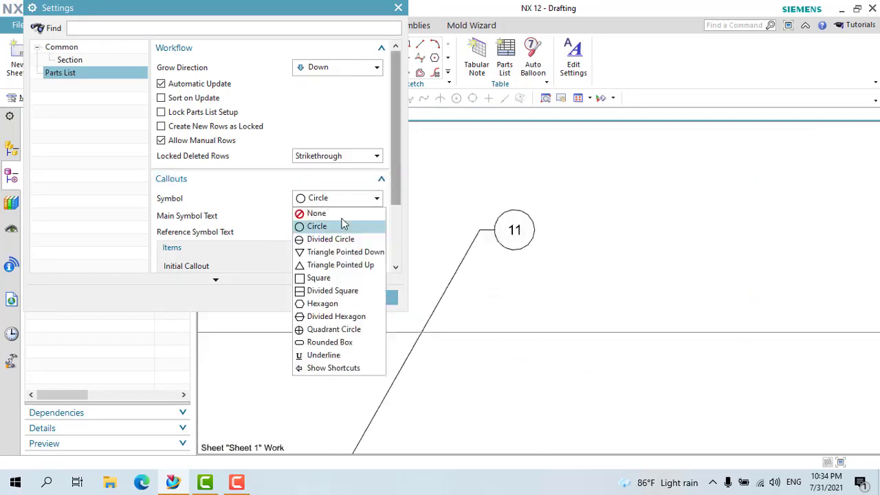
left_click(330, 317)
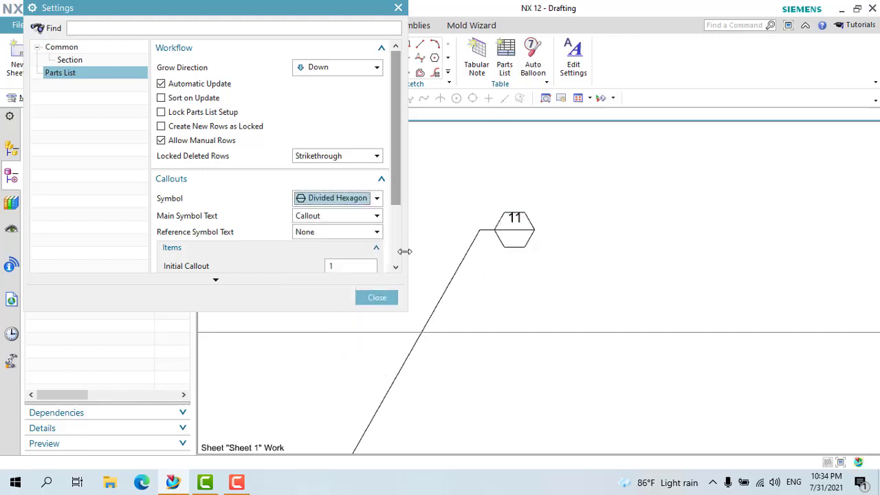
left_click(314, 200)
left_click(311, 229)
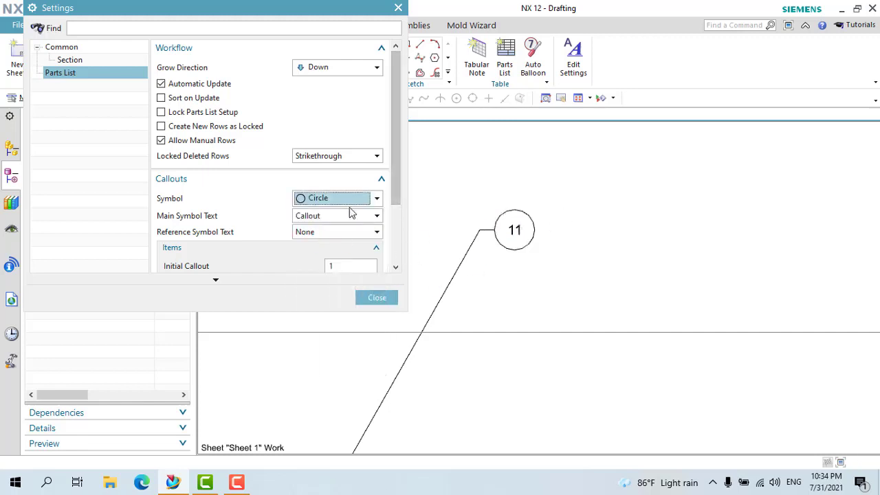
left_click(340, 200)
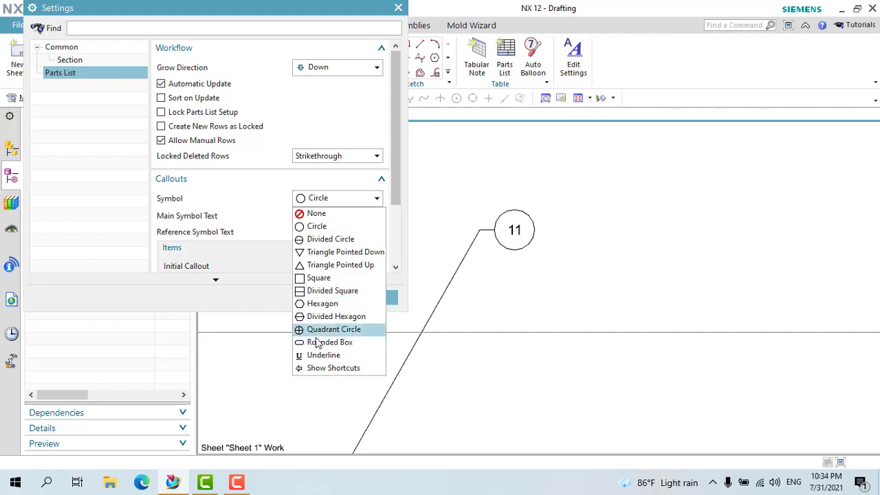
left_click(323, 342)
left_click(332, 200)
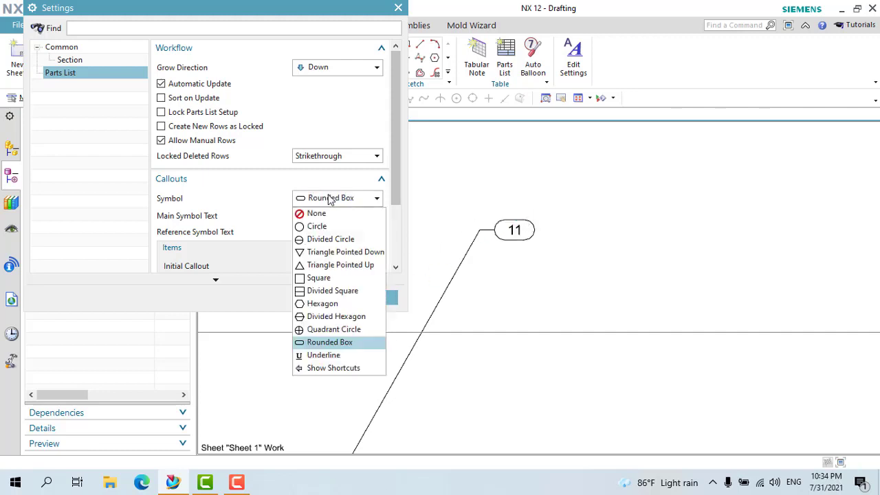
left_click(316, 329)
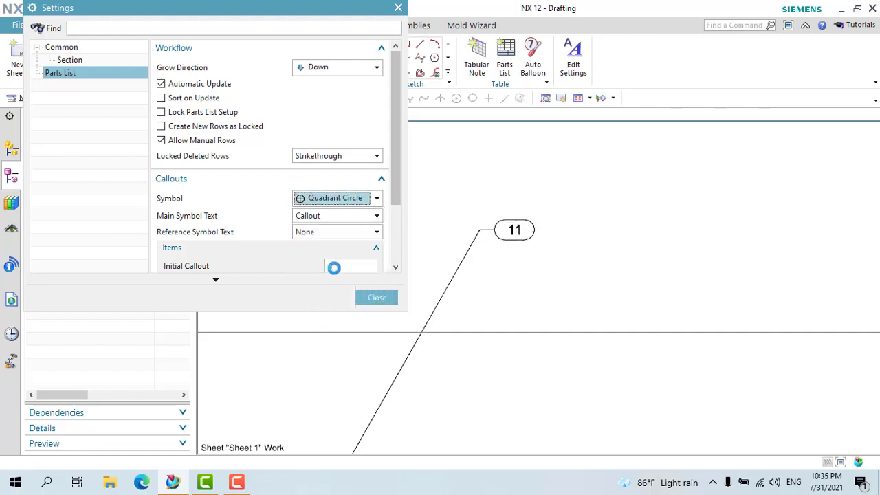
left_click(346, 201)
left_click(311, 228)
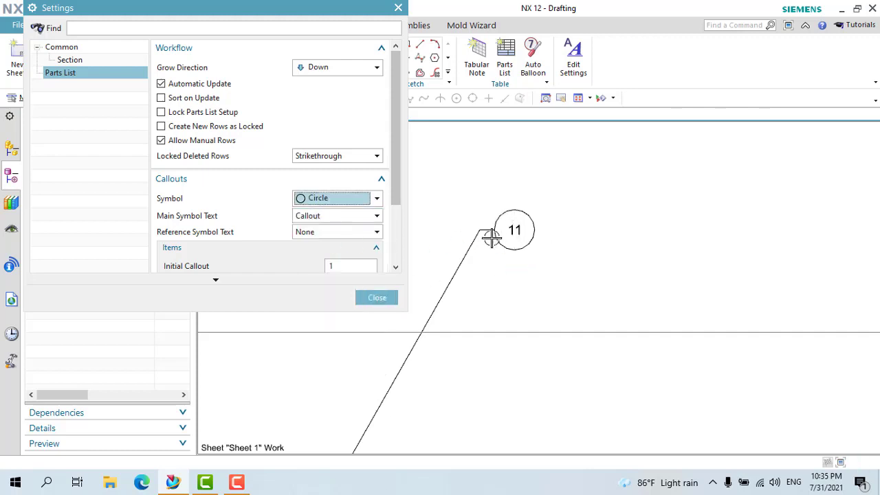
scroll(306, 152, "down", 3)
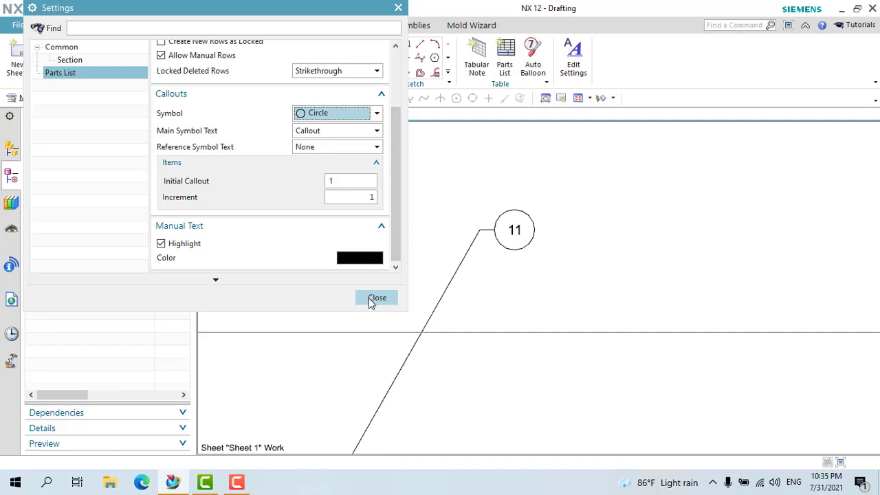
left_click(371, 303)
scroll(576, 181, "down", 3)
scroll(570, 188, "down", 2)
scroll(553, 222, "up", 3)
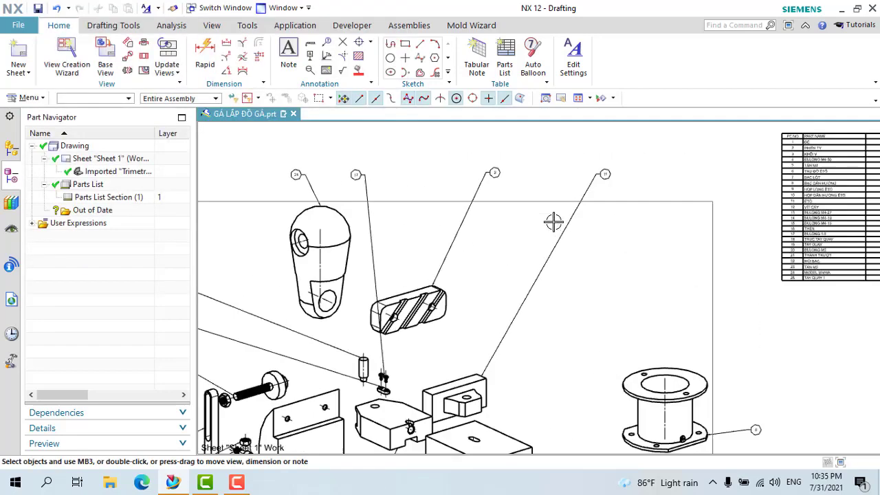
scroll(615, 155, "up", 1)
scroll(619, 155, "down", 5)
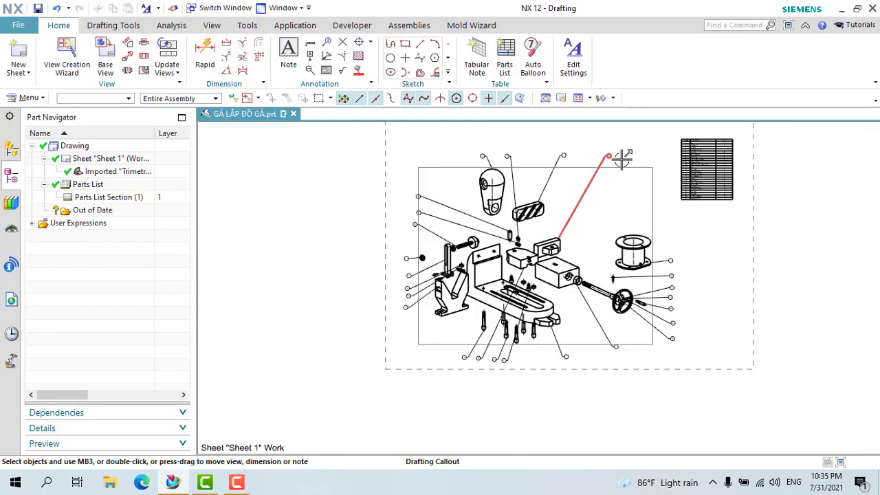
scroll(695, 240, "down", 1)
scroll(668, 245, "up", 1)
scroll(647, 240, "down", 1)
scroll(633, 192, "up", 1)
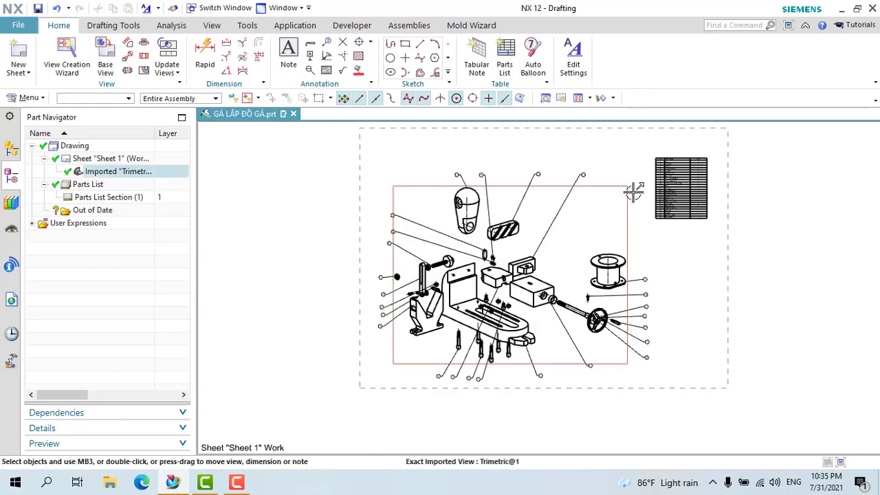
scroll(648, 252, "up", 2)
scroll(505, 237, "down", 3)
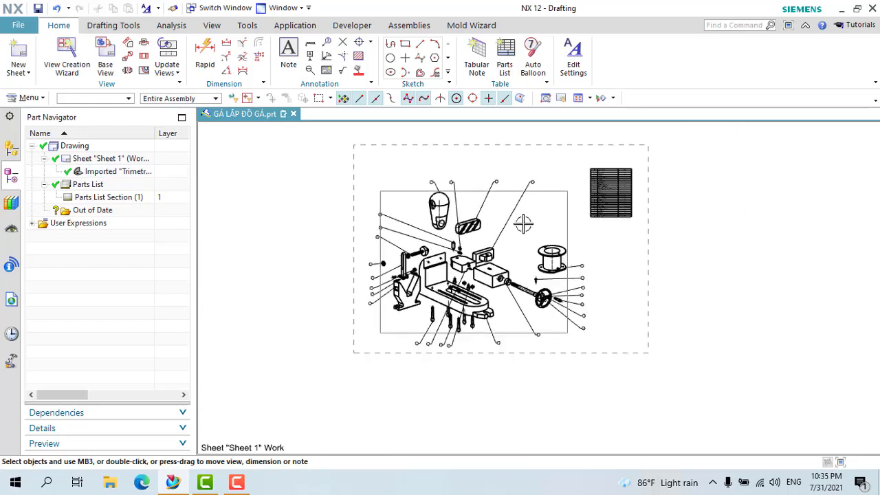
scroll(626, 168, "up", 2)
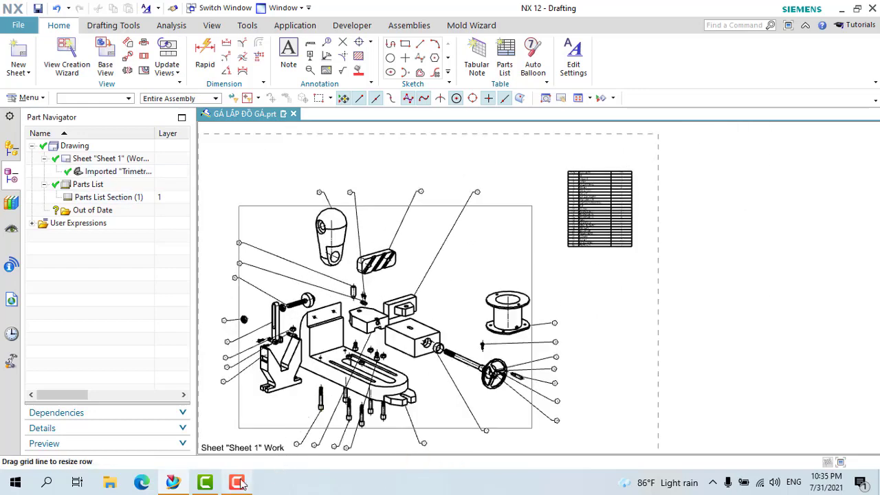